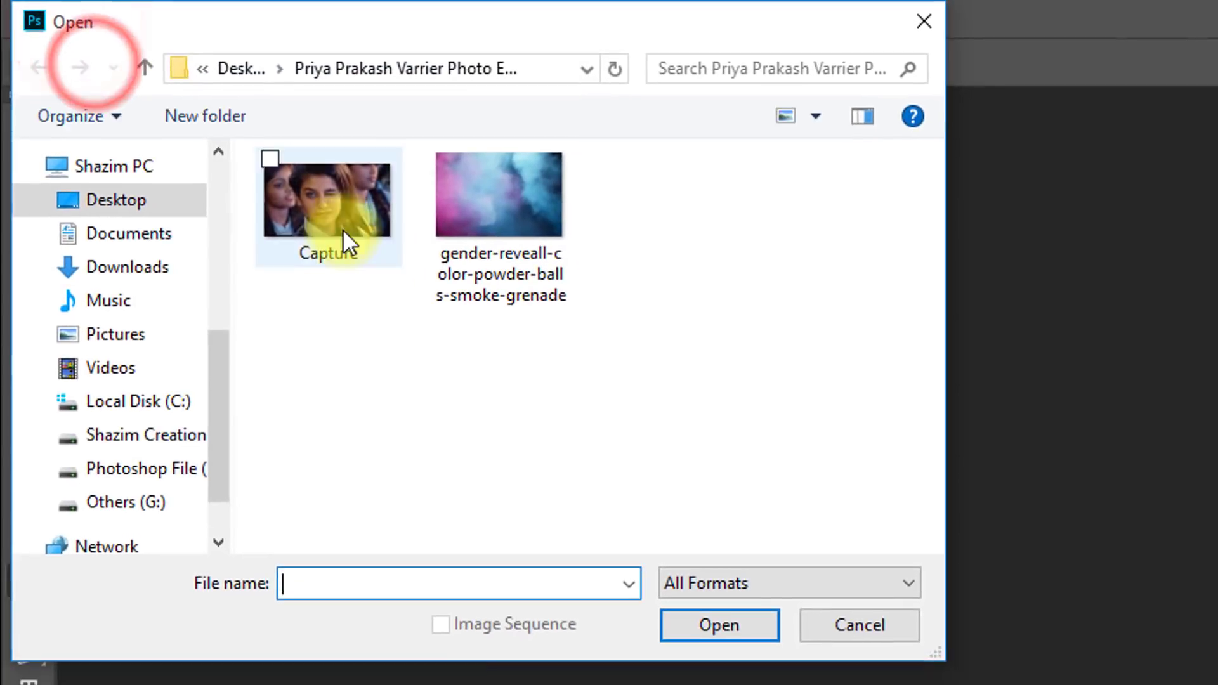
Step: Open the Capture image from the photo editing project folder
left_click(366, 222)
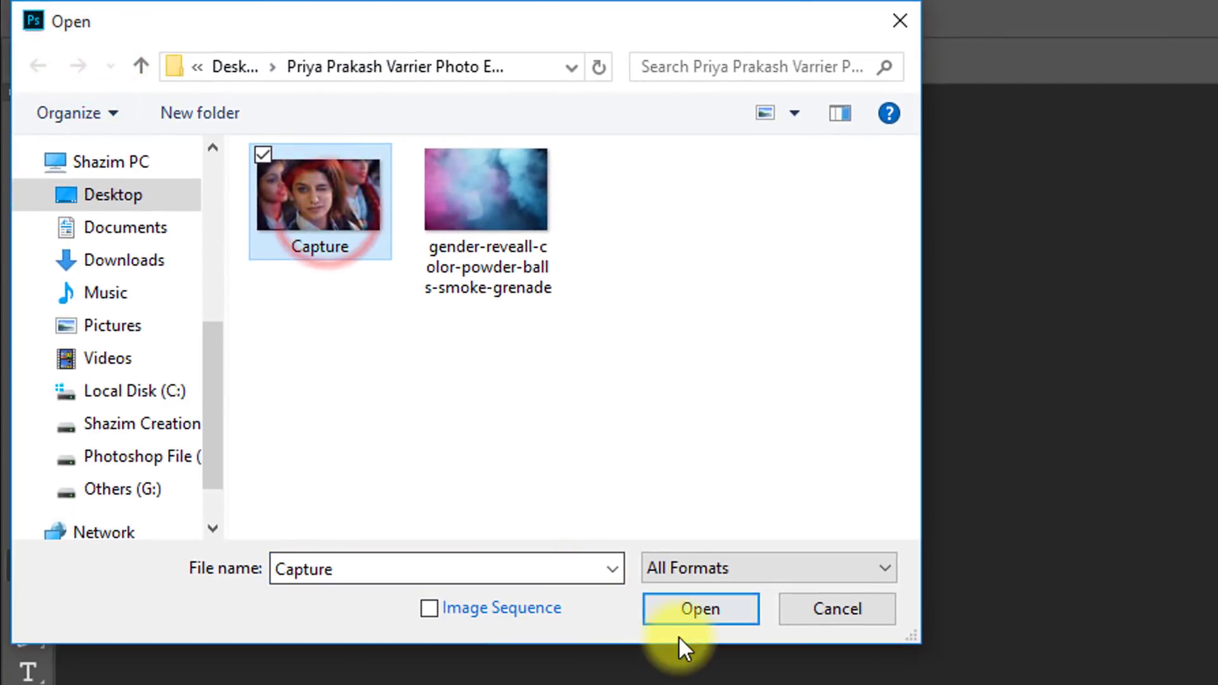
left_click(785, 676)
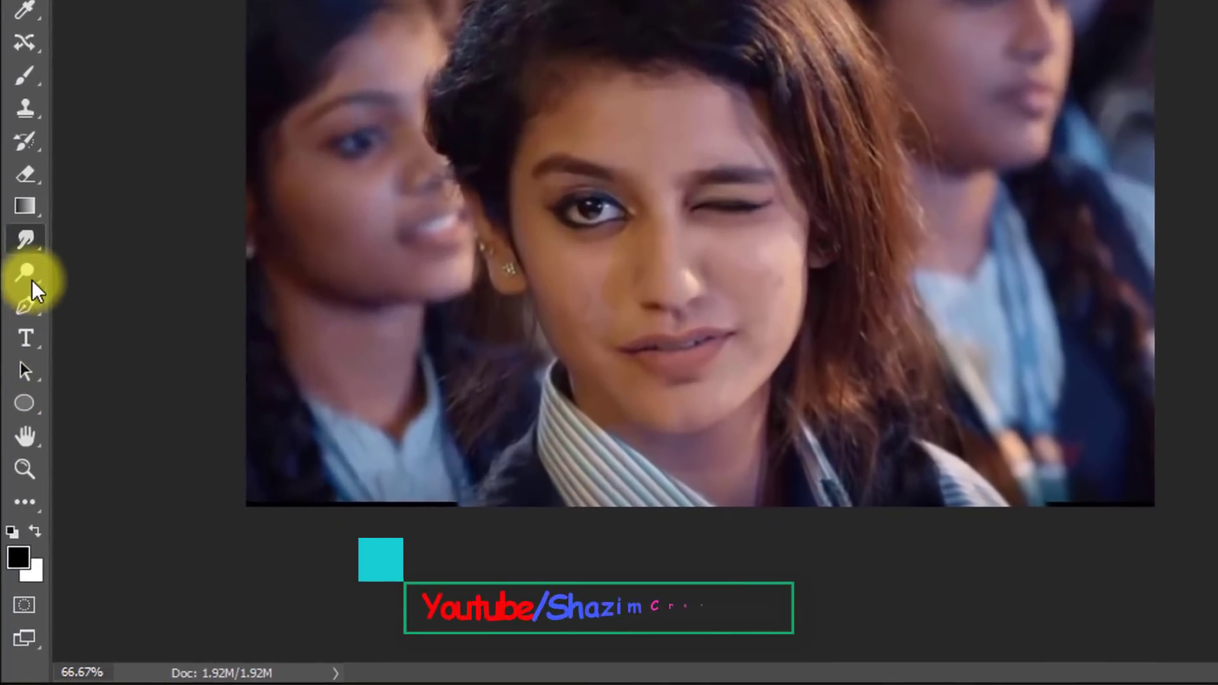
Step: Start a Pen tool path at the image's lower edge and trace up the central woman's jacket shoulder and collar to her jaw
right_click(26, 306)
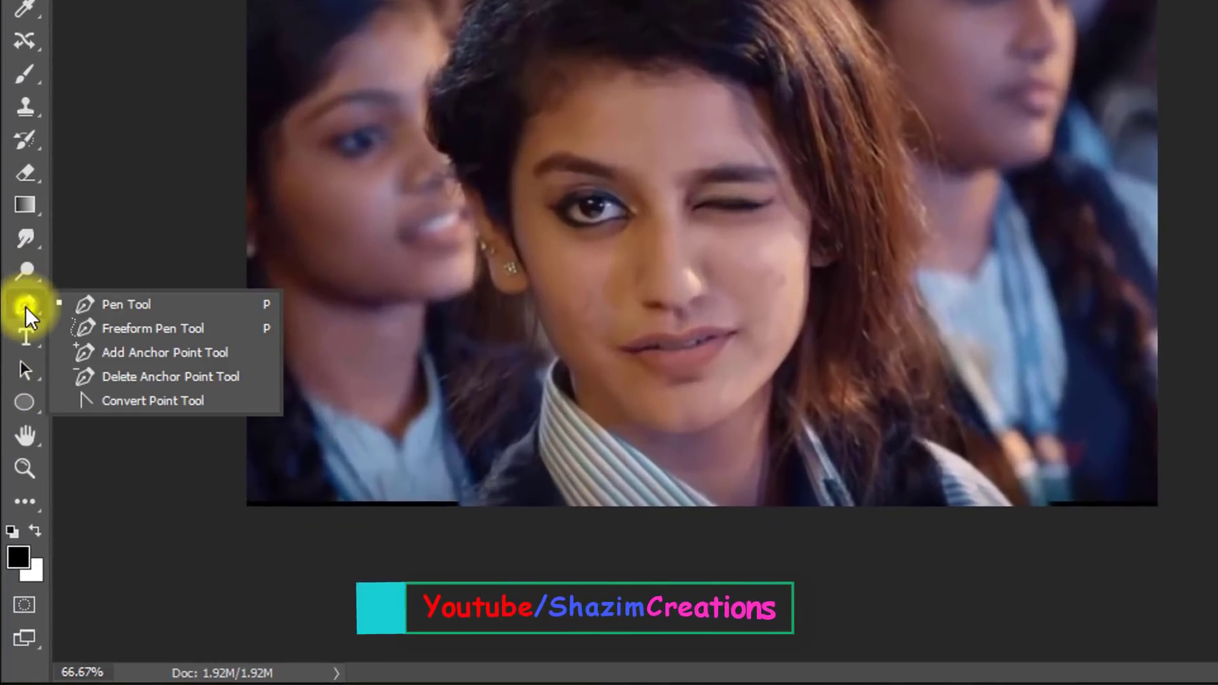
left_click(84, 303)
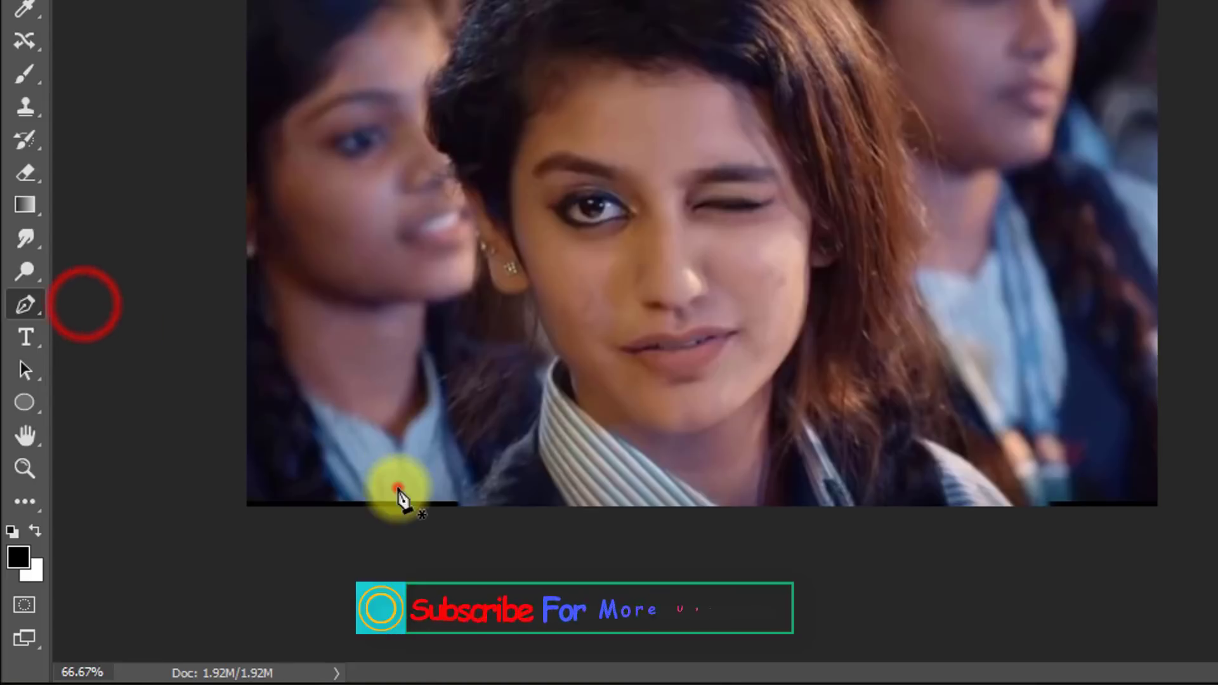
left_click(397, 489, "ctrl")
left_click_drag(487, 502, 446, 379)
left_click(440, 370, "ctrl")
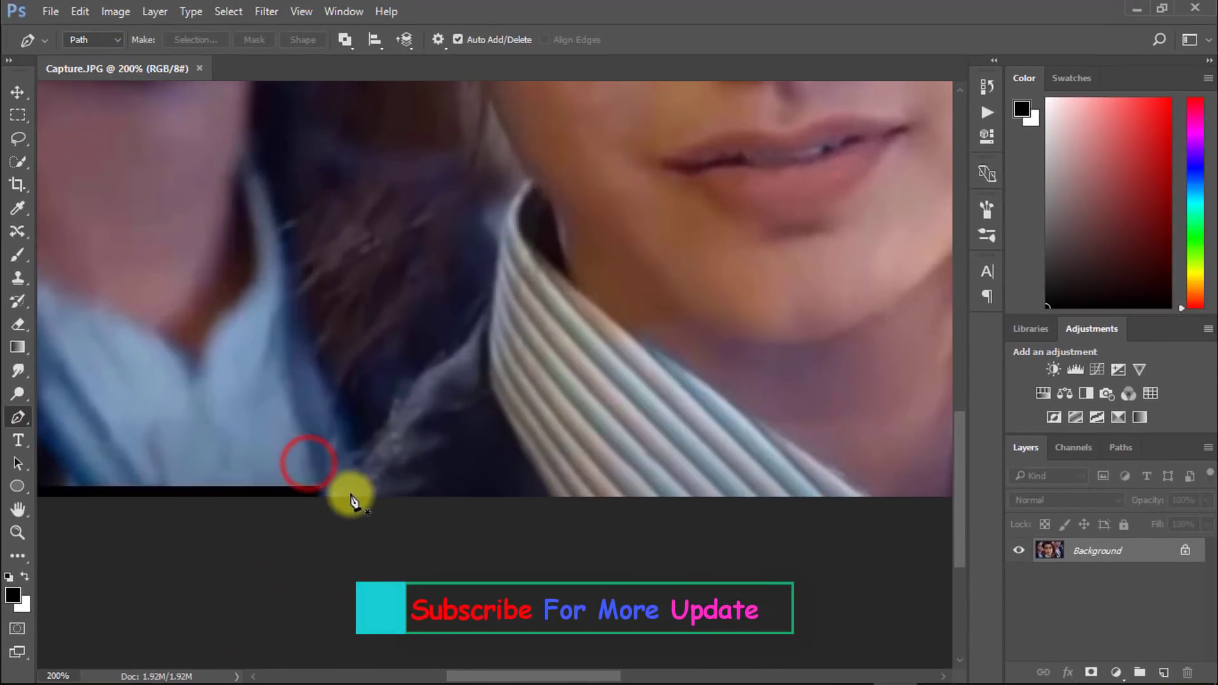
left_click(337, 499)
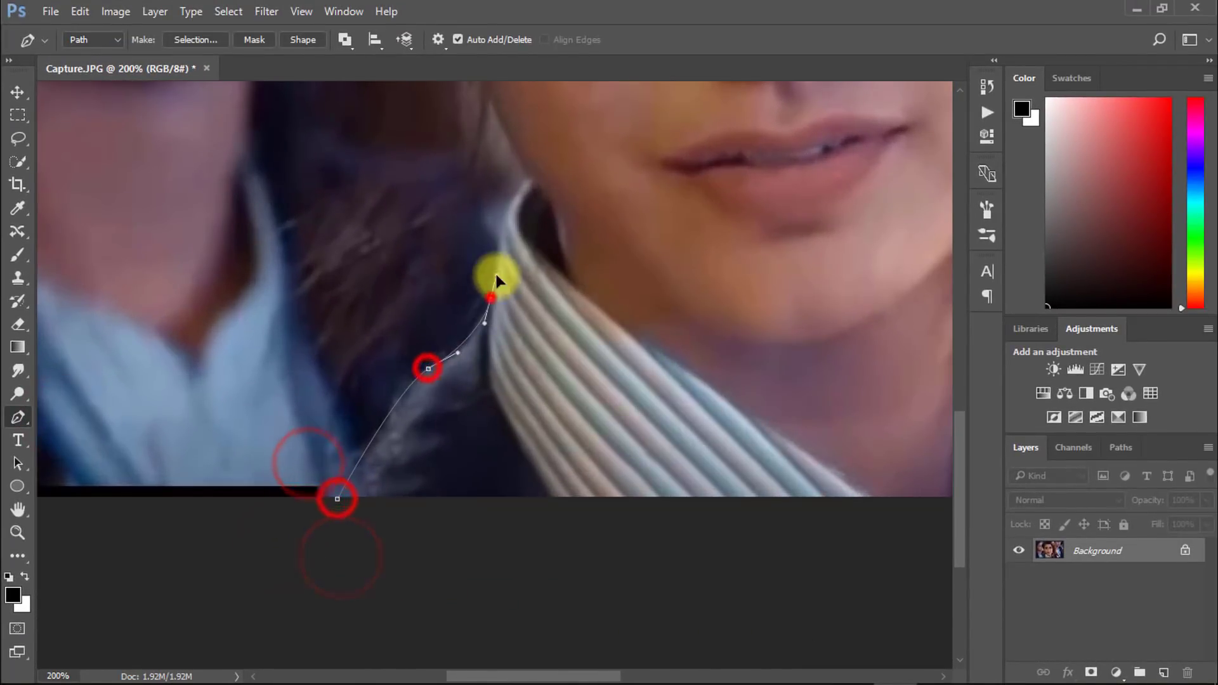
left_click_drag(503, 245, 392, 412)
left_click_drag(398, 379, 408, 329)
left_click(402, 322, "ctrl")
left_click(368, 274)
Step: Continue the path up the jaw, around the earlobe and along the outer edge of the ear with the earrings
left_click_drag(368, 285, 432, 444)
left_click_drag(317, 410, 296, 346)
left_click_drag(299, 348, 311, 492)
left_click_drag(253, 294, 266, 365)
left_click_drag(240, 269, 242, 294)
left_click_drag(257, 363, 254, 249)
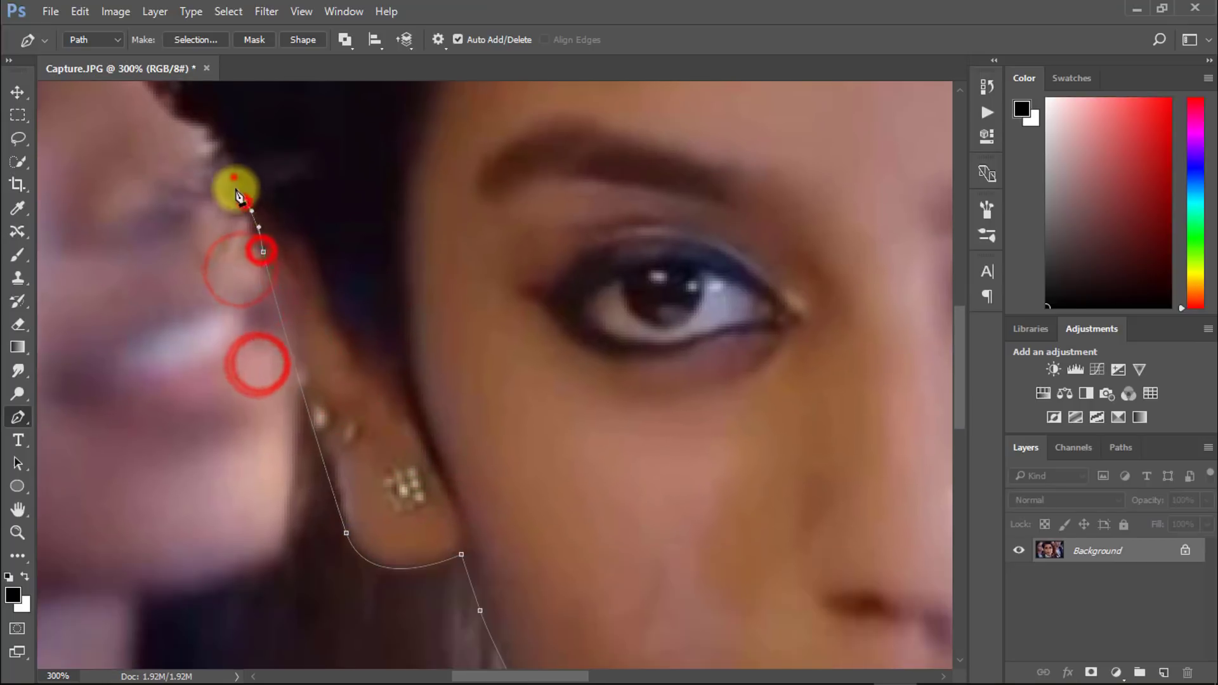
Step: Continue the path around the short hair above the ear up to the image's upper edge
left_click_drag(236, 191, 313, 428)
left_click_drag(253, 363, 214, 491)
left_click_drag(210, 314, 240, 248)
left_click(241, 248, "alt")
left_click_drag(295, 302, 283, 384)
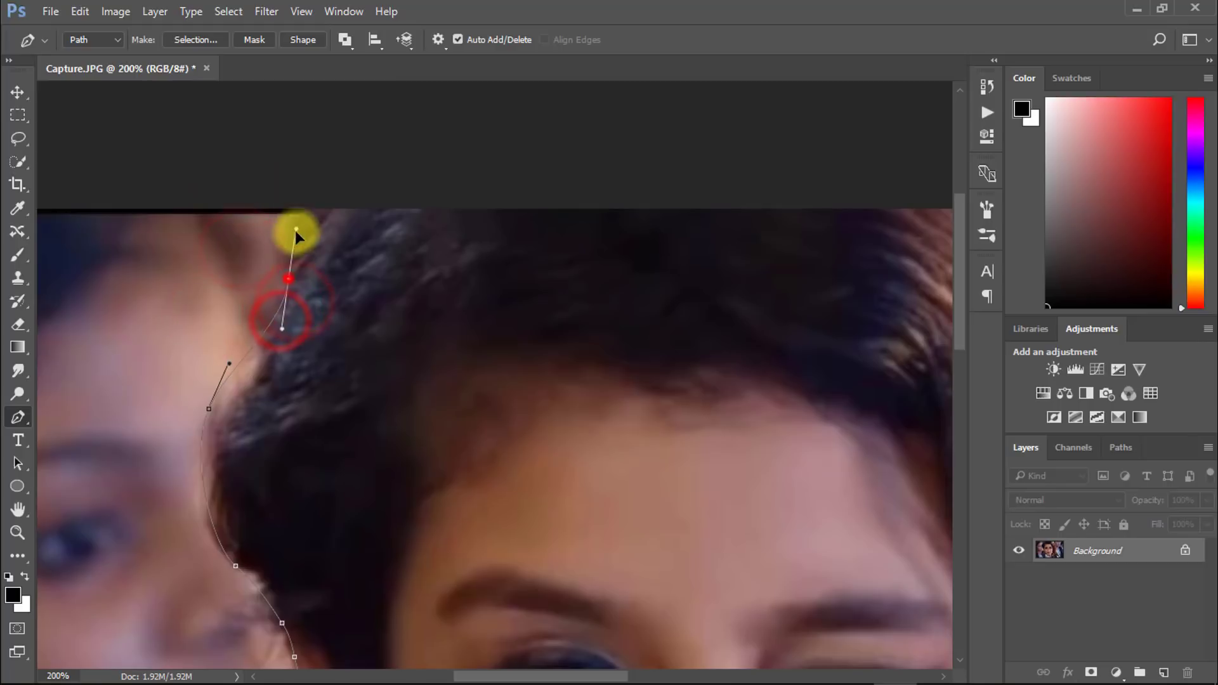
left_click(307, 204)
left_click_drag(361, 229, 292, 384)
Step: Carry the path across the crown and down the upper outline of the long hair
left_click_drag(838, 374, 606, 265)
left_click(778, 254)
left_click_drag(786, 310, 736, 232)
left_click_drag(784, 288, 727, 178)
left_click_drag(763, 229, 793, 299)
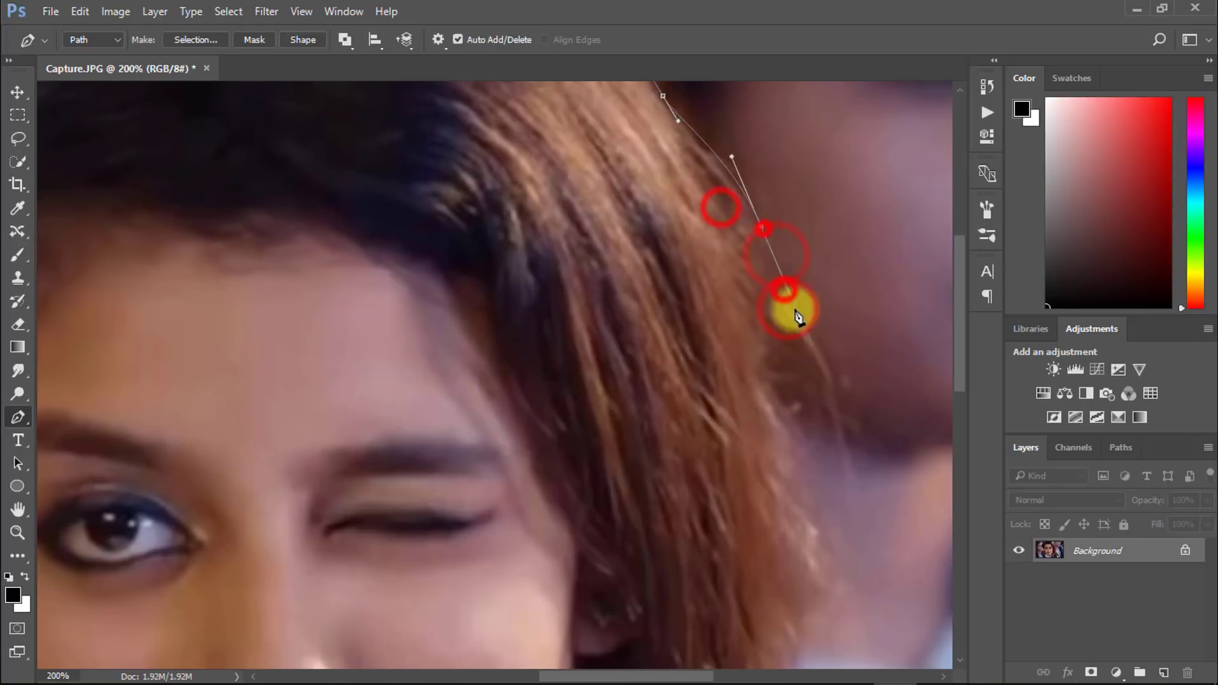
Step: Continue the path down the lower outline of the long hair toward the shoulder
left_click_drag(849, 451, 720, 279)
left_click_drag(717, 225, 736, 304)
left_click_drag(663, 247, 680, 287)
left_click_drag(691, 365, 686, 248)
left_click_drag(702, 305, 699, 349)
left_click_drag(679, 443, 707, 500)
left_click_drag(737, 560, 700, 303)
Step: Trace the remaining shoulder down to the image's lower edge and close the path at its starting point
left_click(706, 364, "alt")
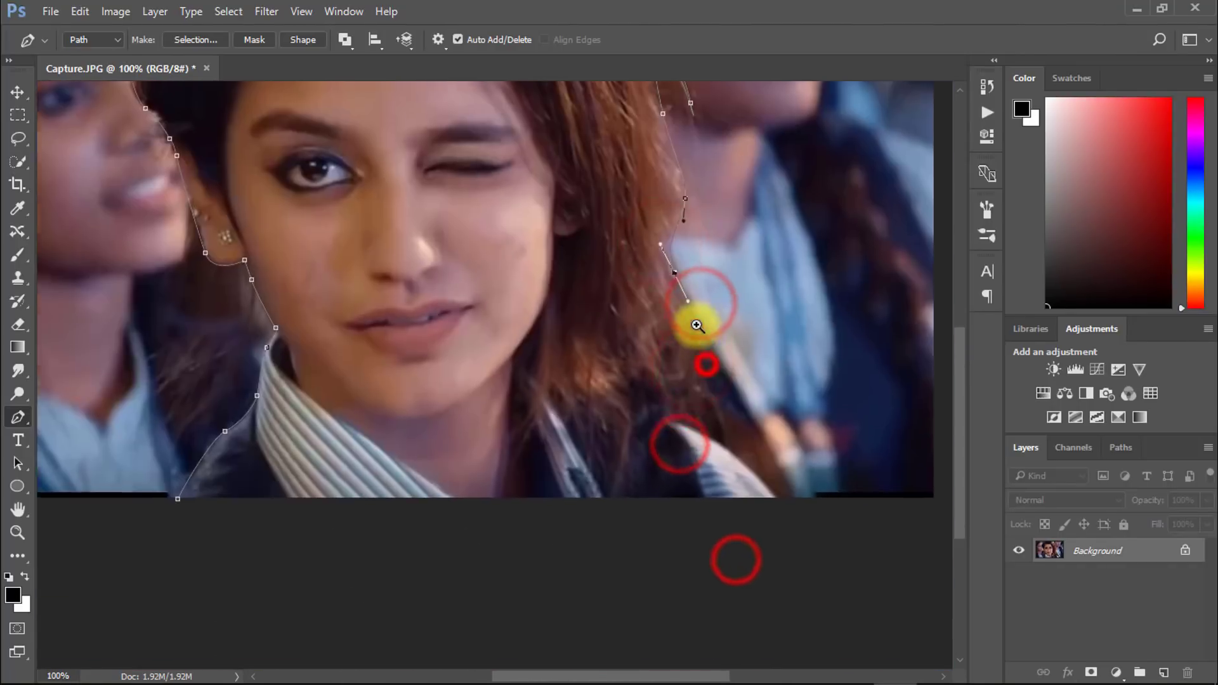
left_click(697, 325, "ctrl")
left_click_drag(713, 484, 669, 338)
left_click(722, 379)
left_click_drag(656, 387, 952, 381)
left_click_drag(339, 372, 710, 375)
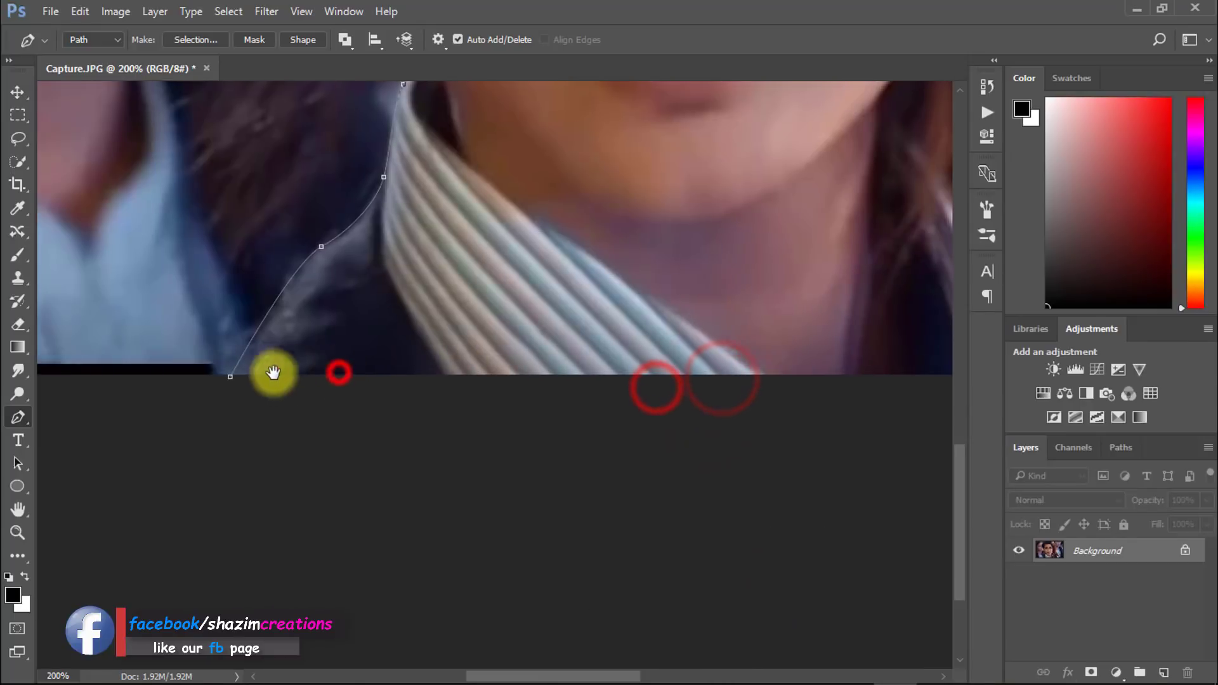
left_click_drag(416, 331, 357, 332)
left_click_drag(504, 215, 397, 422)
left_click_drag(411, 378, 358, 380)
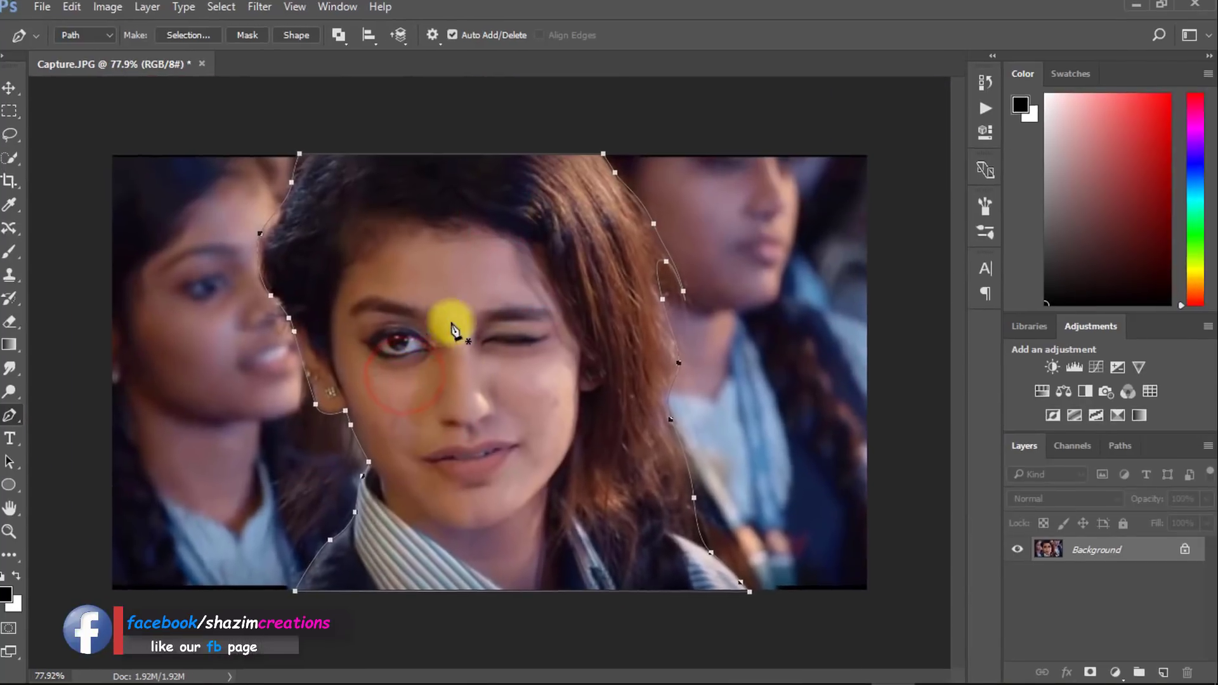
Step: Convert the closed path into a new anti-aliased selection with a 0.1-pixel feather radius
right_click(473, 330)
left_click(513, 389)
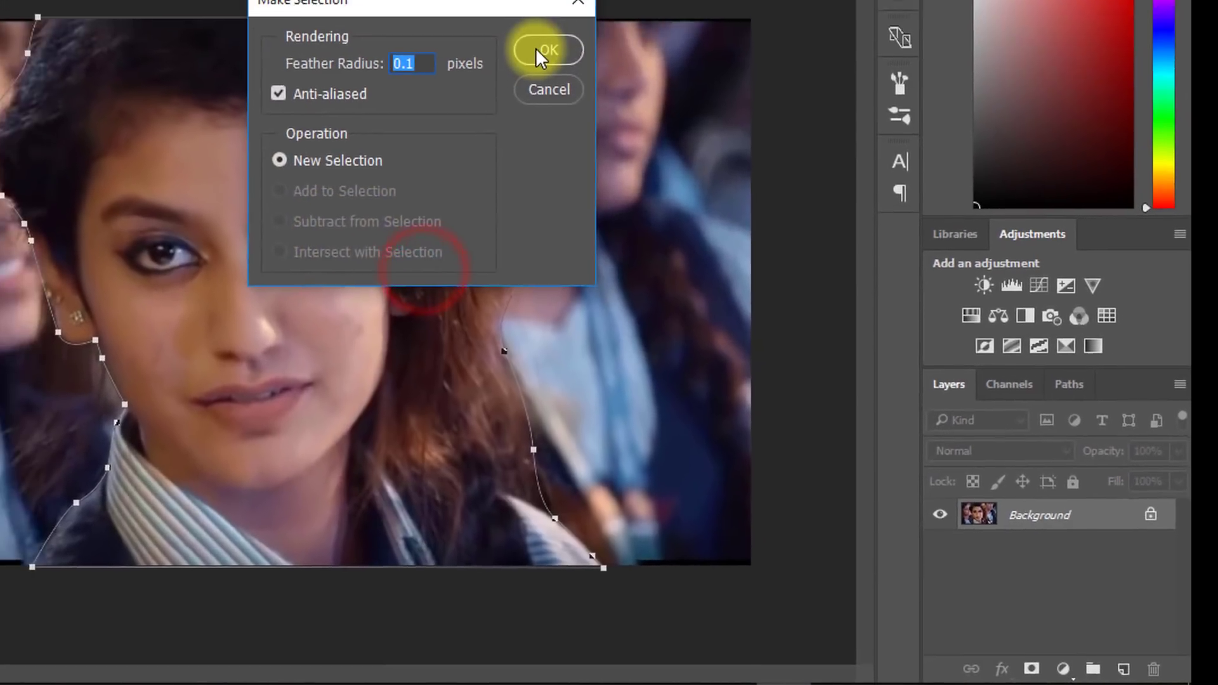
left_click(526, 5)
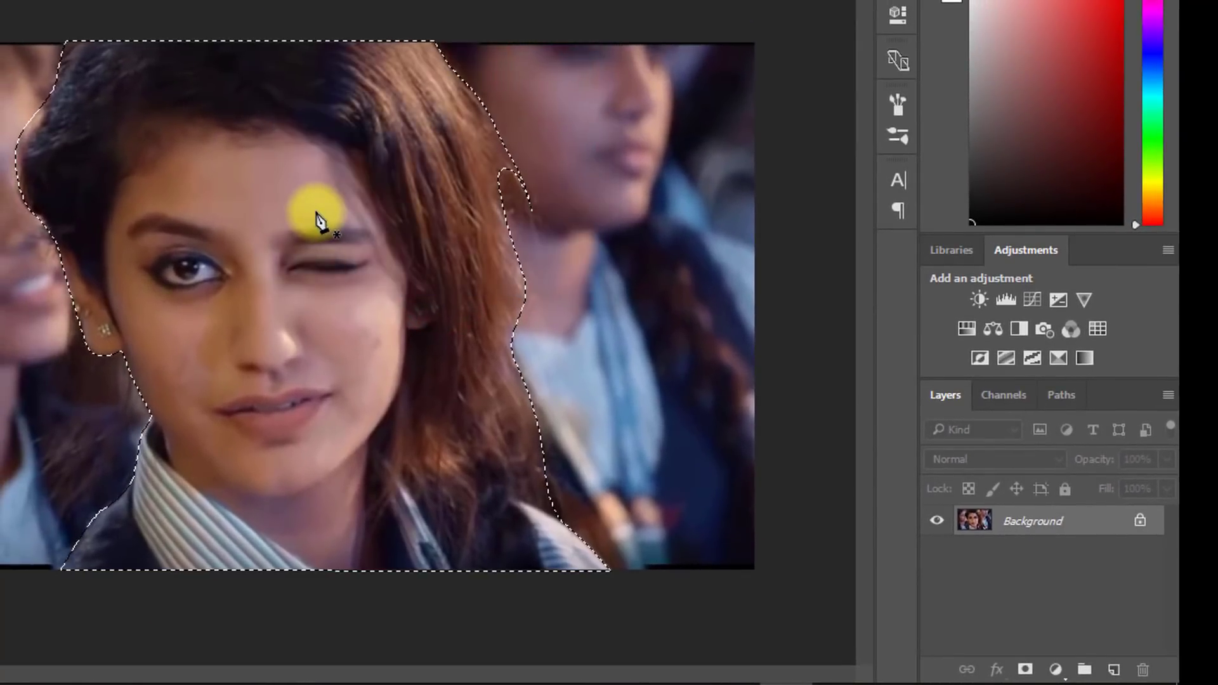
Step: Open Select and Mask and refine the cutout's edge along the short hair and the ear with the Refine Edge Brush
key("ctrl+alt+r")
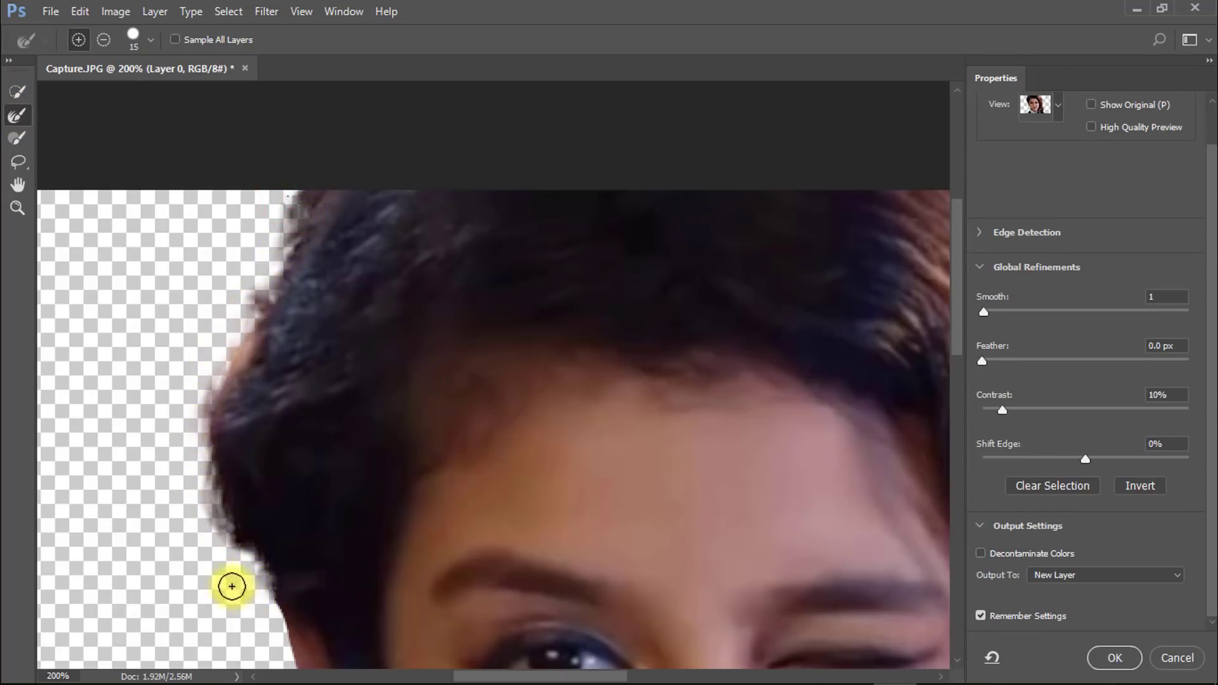
left_click_drag(231, 571, 231, 270)
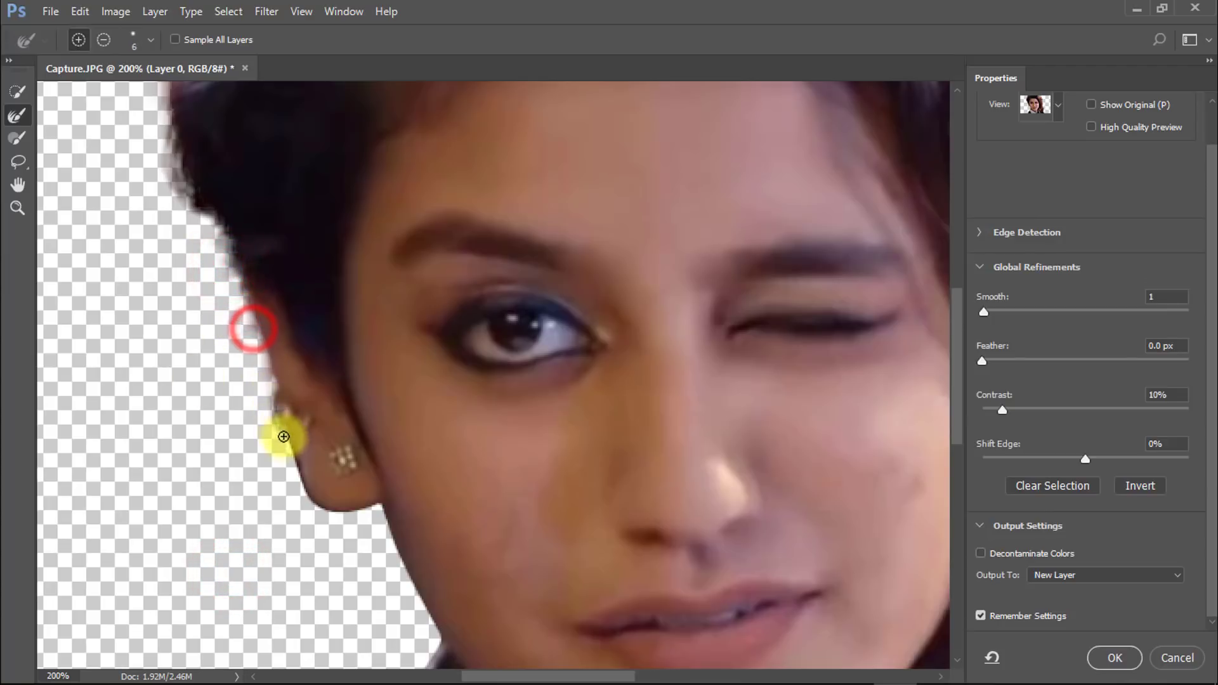
left_click_drag(365, 489, 201, 335)
left_click_drag(355, 287, 63, 659)
Step: Refine the selection edge along the full length of the woman's long hair with the Refine Edge Brush
mouse_move(588, 291)
left_mouse_down()
mouse_move(580, 272)
mouse_move(785, 599)
mouse_move(655, 334)
left_mouse_up()
mouse_move(655, 335)
left_mouse_down()
mouse_move(696, 446)
mouse_move(705, 550)
left_mouse_up()
left_click_drag(705, 549, 698, 269)
mouse_move(698, 269)
left_mouse_down()
mouse_move(688, 310)
mouse_move(717, 383)
left_mouse_up()
left_click_drag(717, 384, 674, 283)
mouse_move(608, 208)
left_mouse_down()
mouse_move(672, 476)
mouse_move(634, 444)
left_mouse_up()
key("ctrl+0")
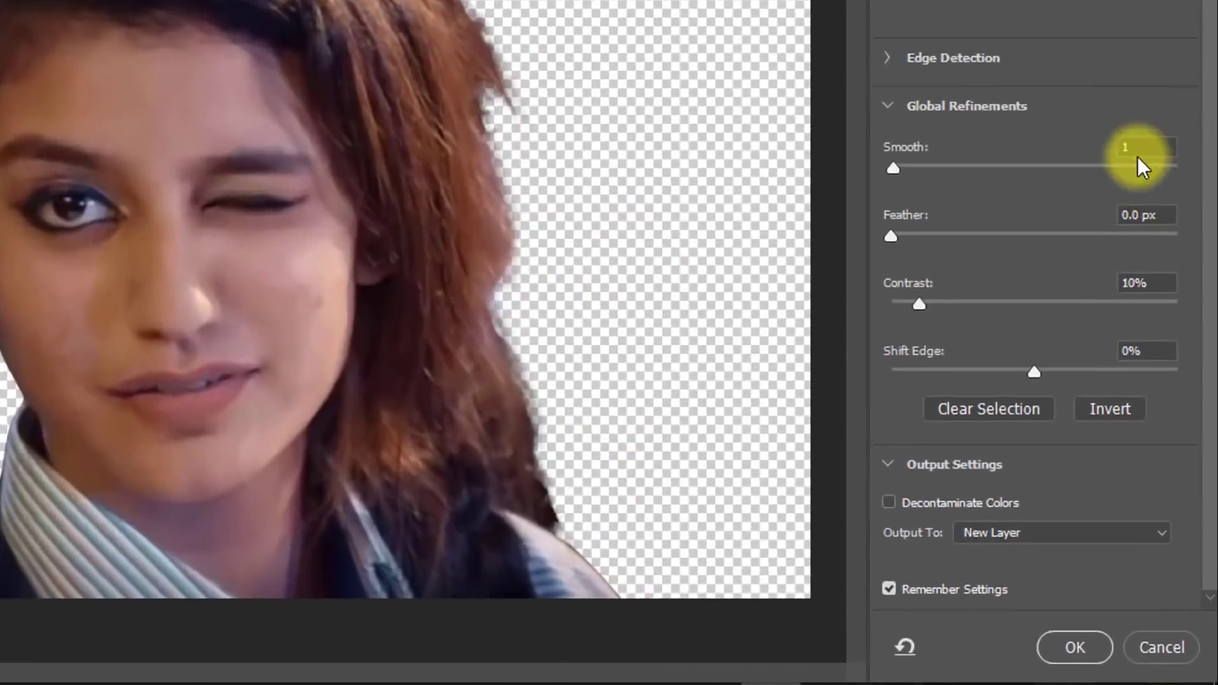
Step: Set the selection's Smooth value to 1 and output the refined cutout to a new layer
left_click(1160, 297)
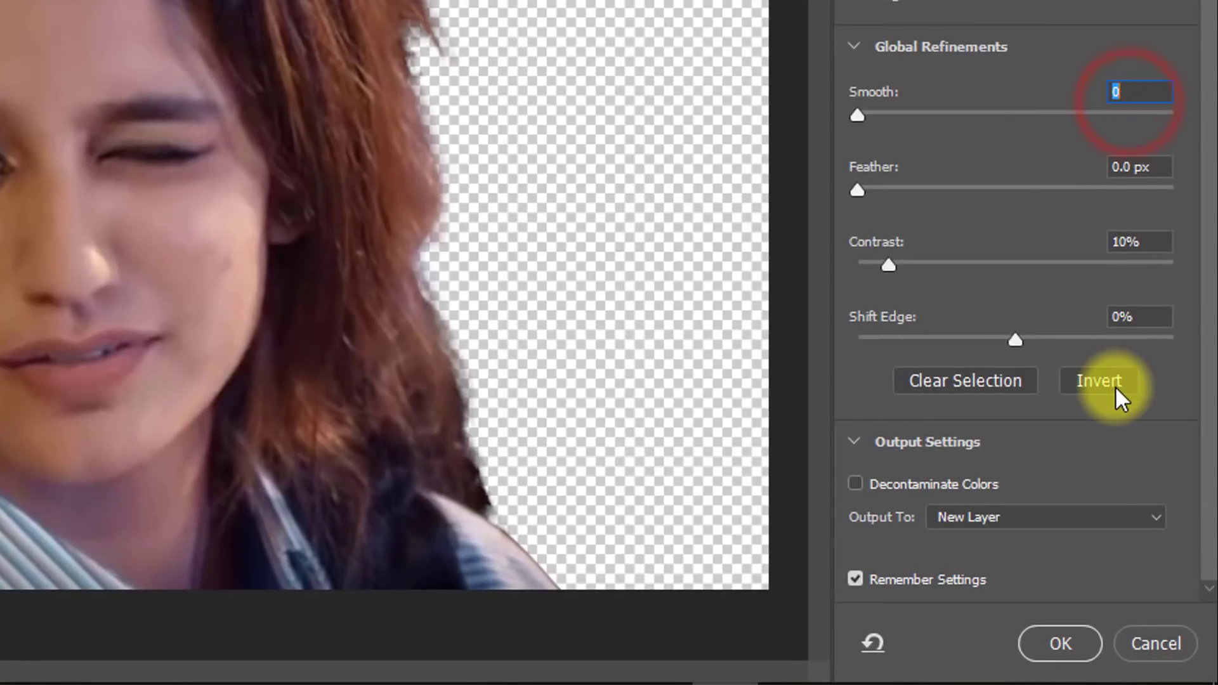
key("Up")
left_click(1165, 444)
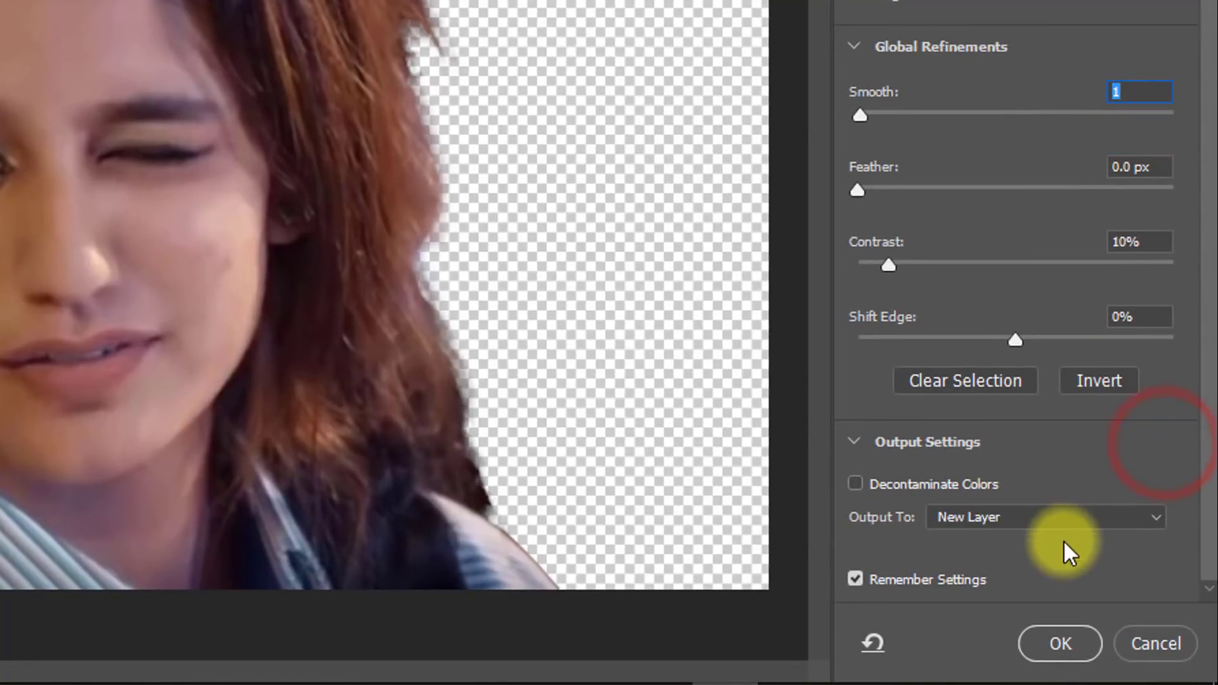
left_click(1037, 515)
left_click(978, 566)
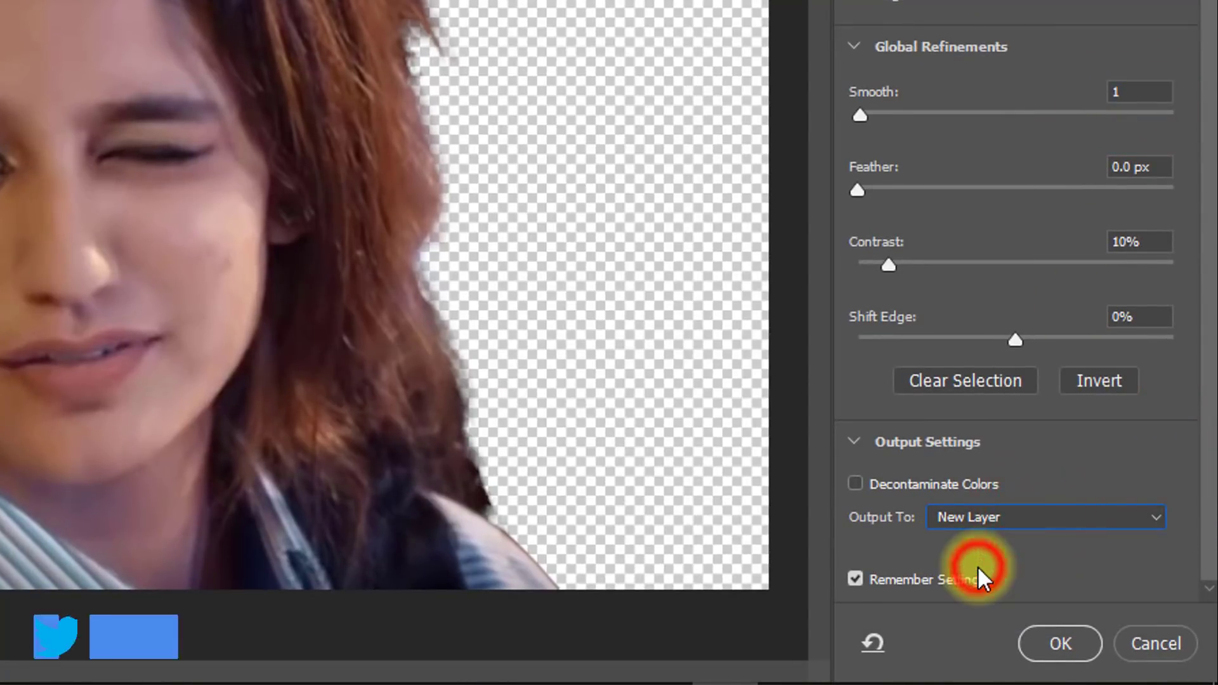
left_click(854, 579)
left_click(1061, 644)
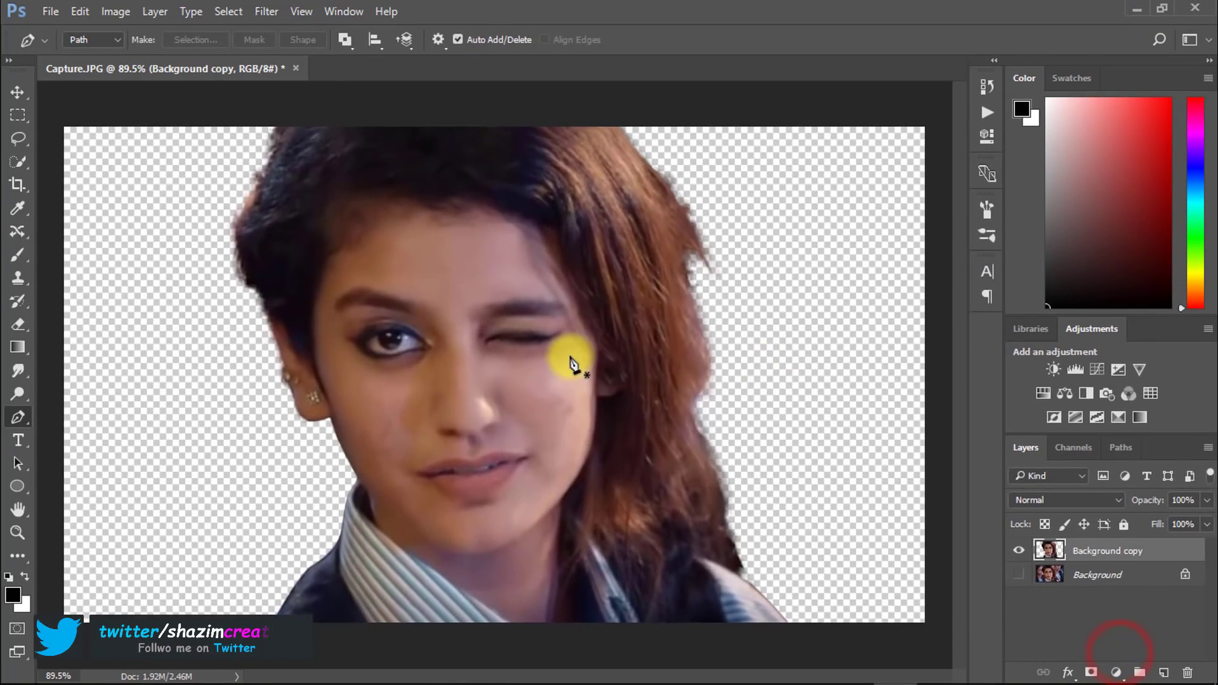
Step: Create a new blank document with a white background
key("ctrl+minus")
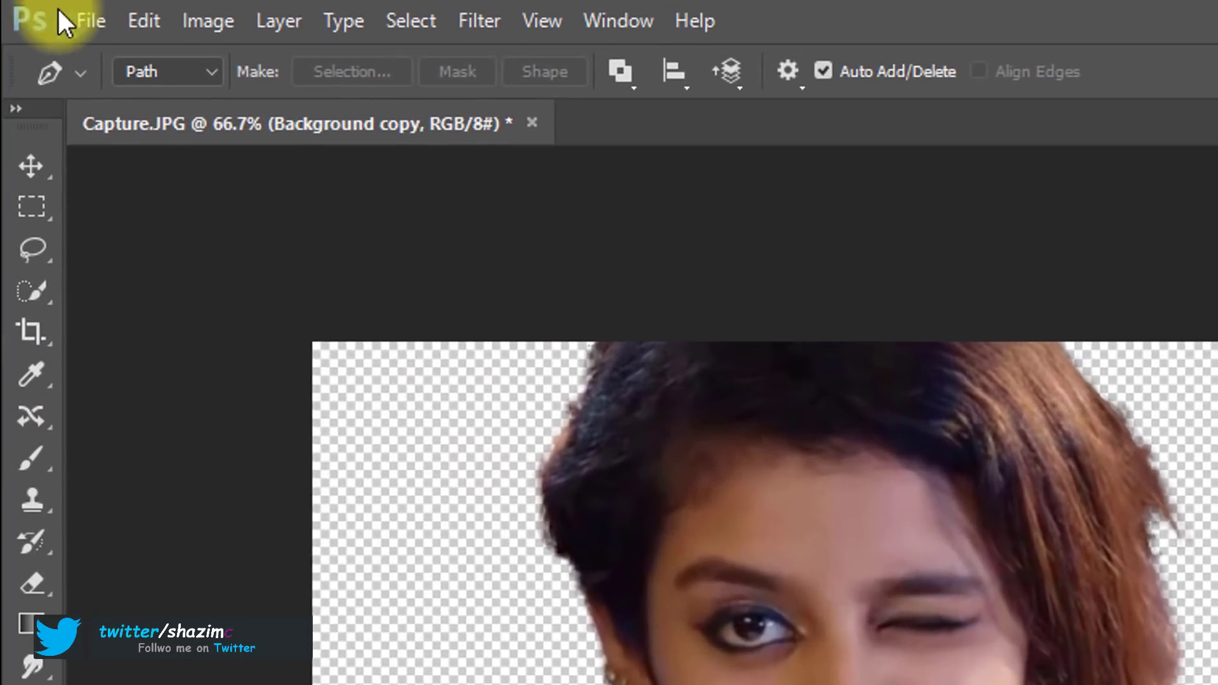
left_click(47, 9)
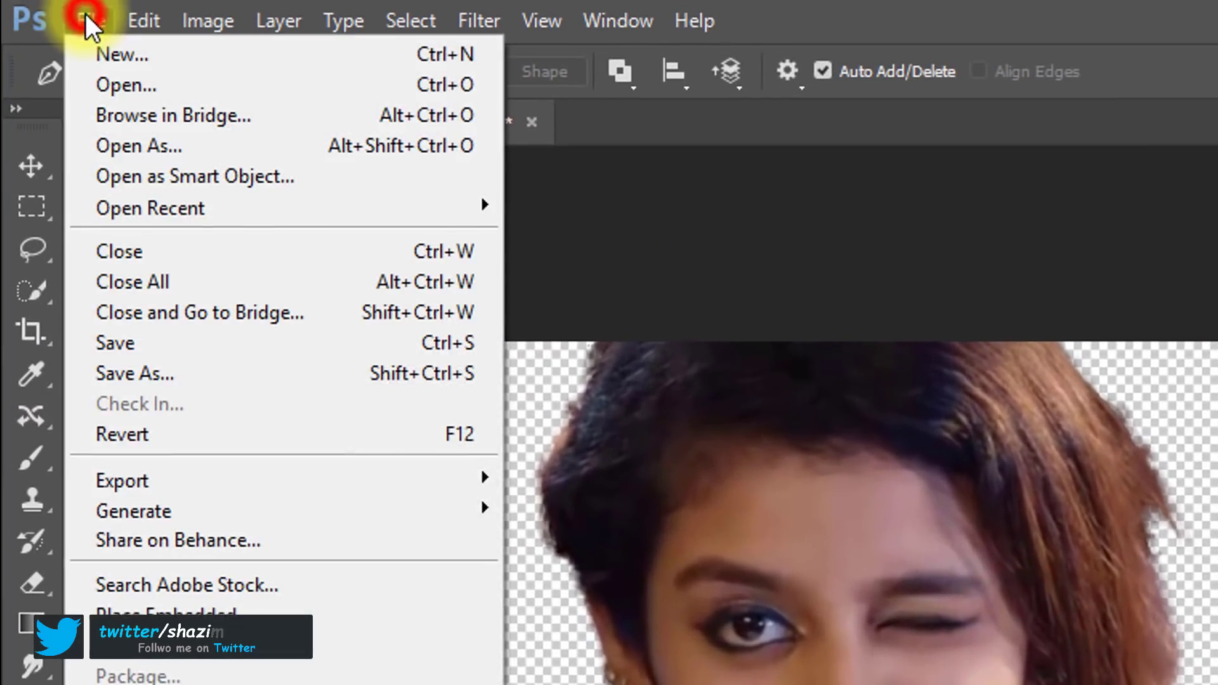
left_click(127, 56)
left_click(1057, 194)
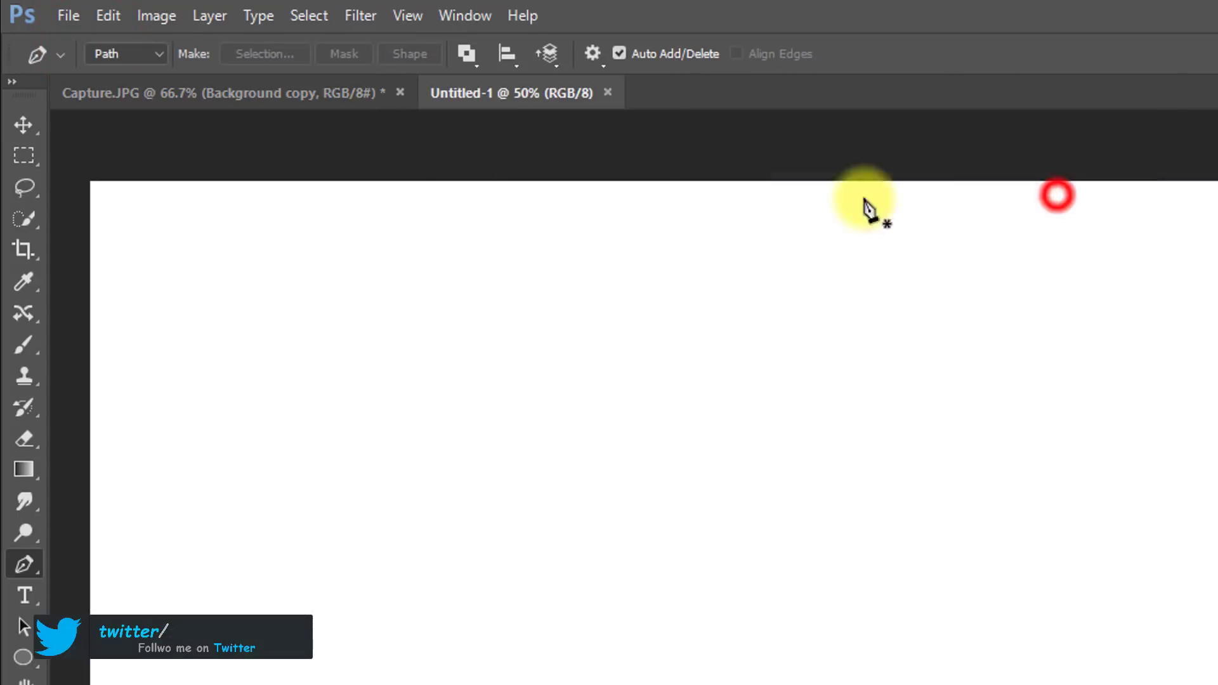
Step: Bring the cutout layer from Capture.JPG into the new document and scale it up proportionally to about 149%
left_click(333, 93)
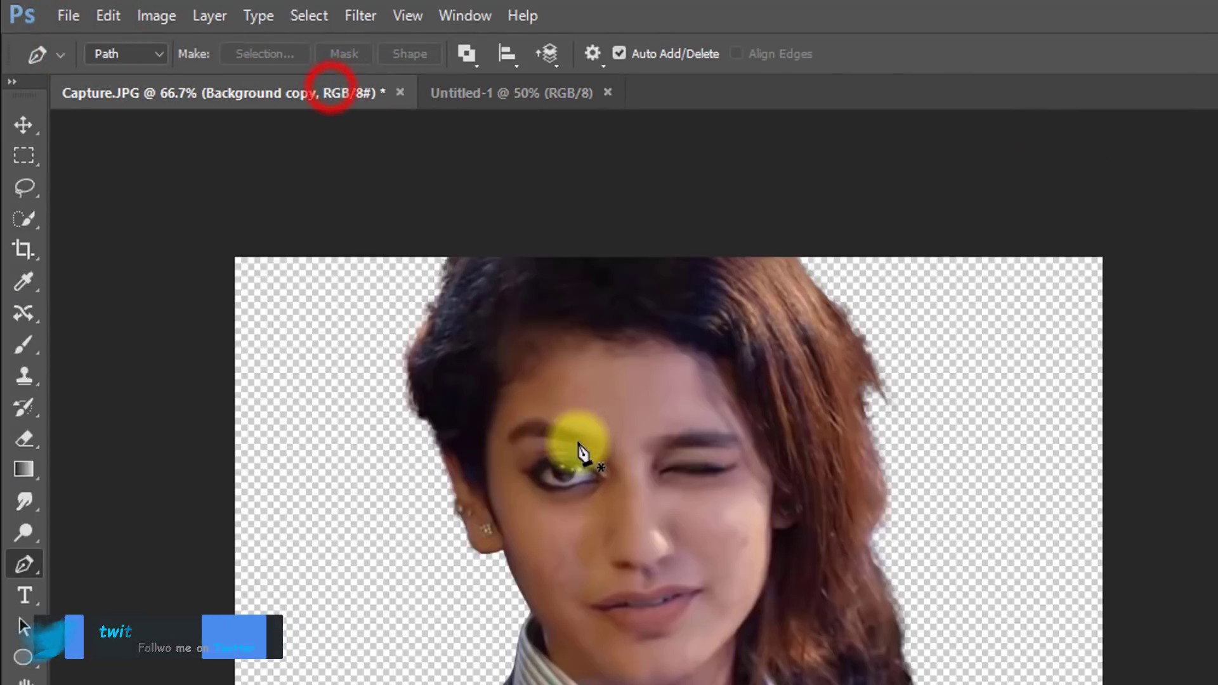
left_click(22, 125)
left_click_drag(663, 431, 650, 405)
key("ctrl+t")
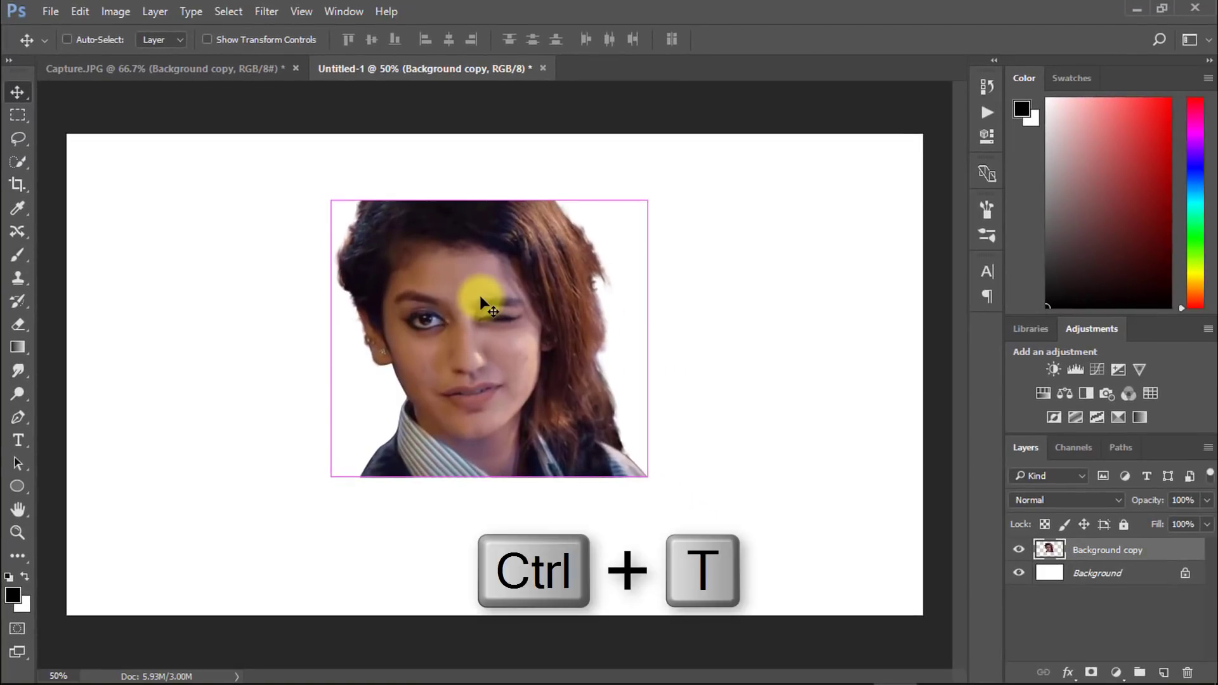
left_click_drag(648, 200, 750, 153)
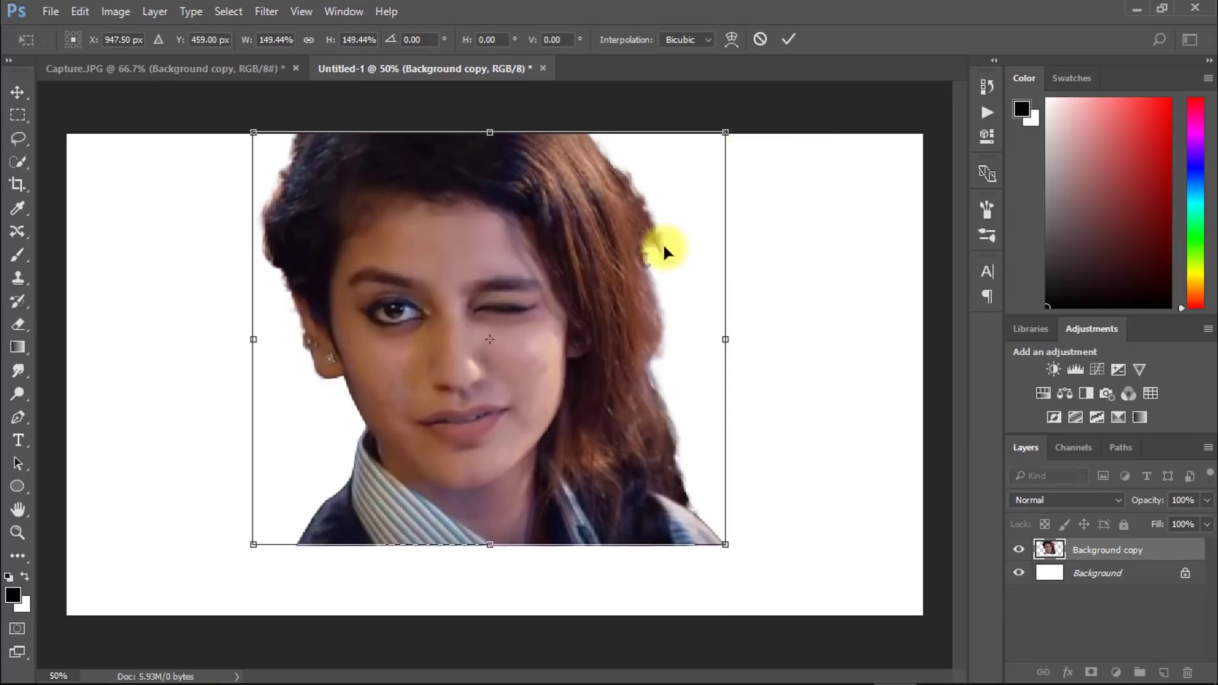
key("Return")
Step: Apply the Camera Raw Filter with Exposure +0.35, Contrast +8, Highlights +9, Shadows +5, Whites -8, Blacks +5 and Clarity +10
left_click(265, 12)
left_click(314, 114)
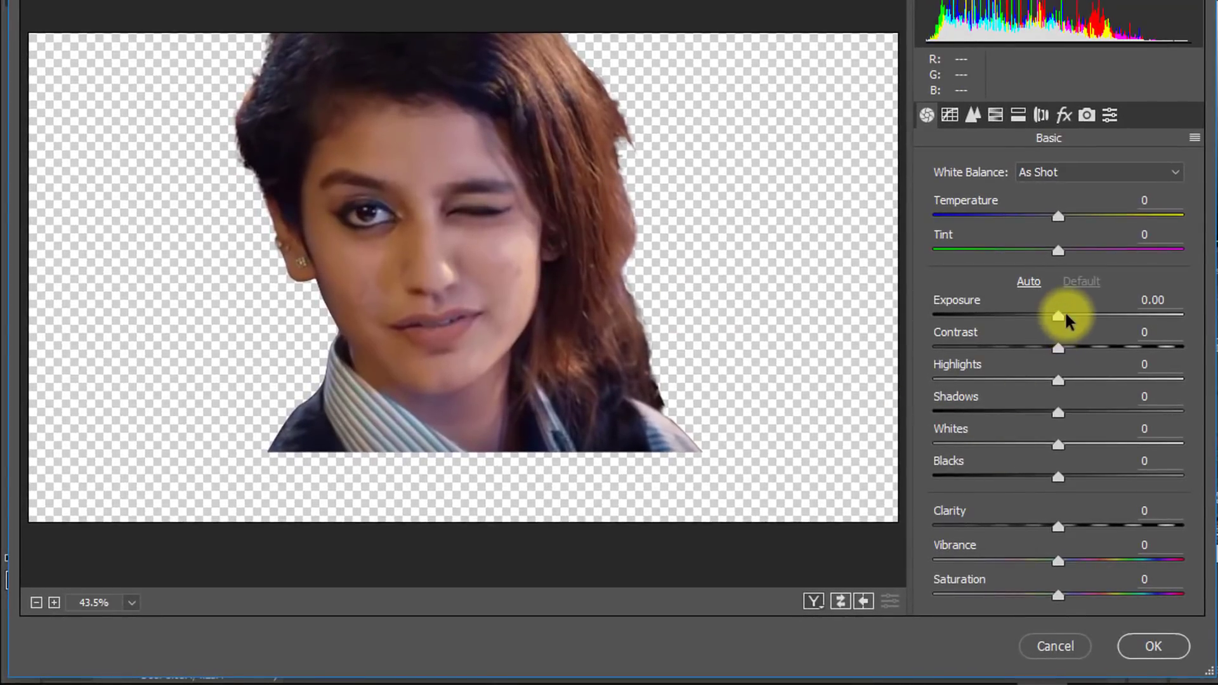
left_click_drag(1066, 314, 1066, 477)
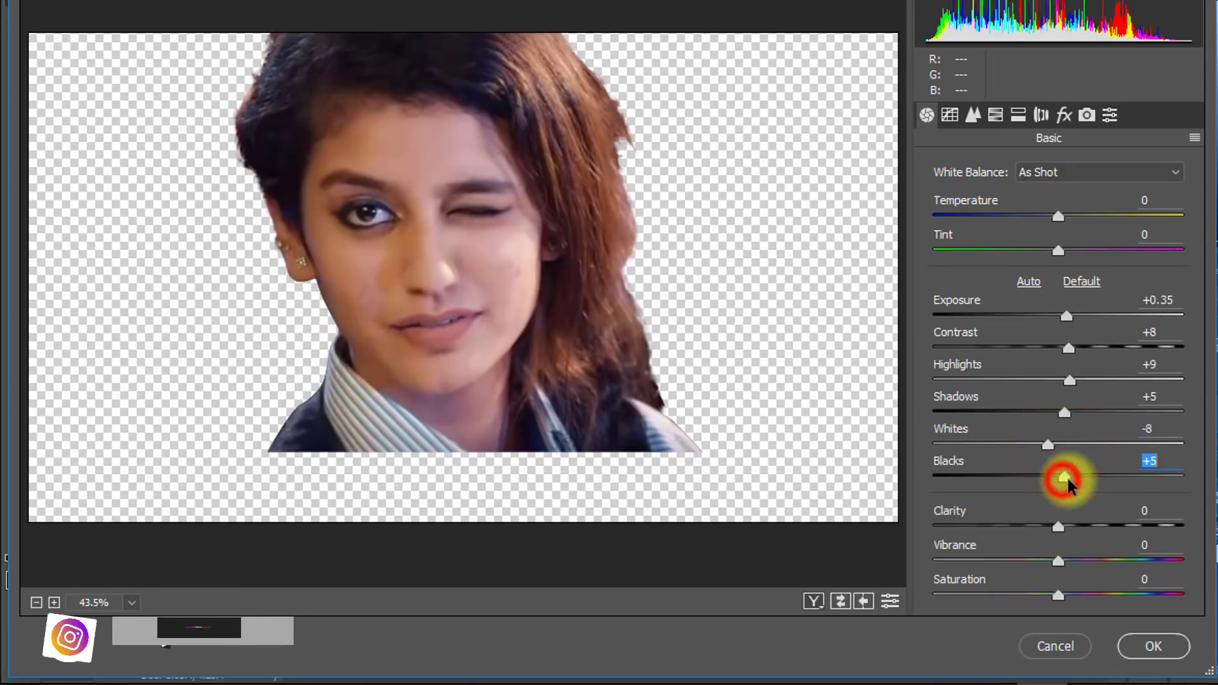
left_click_drag(1059, 527, 1071, 526)
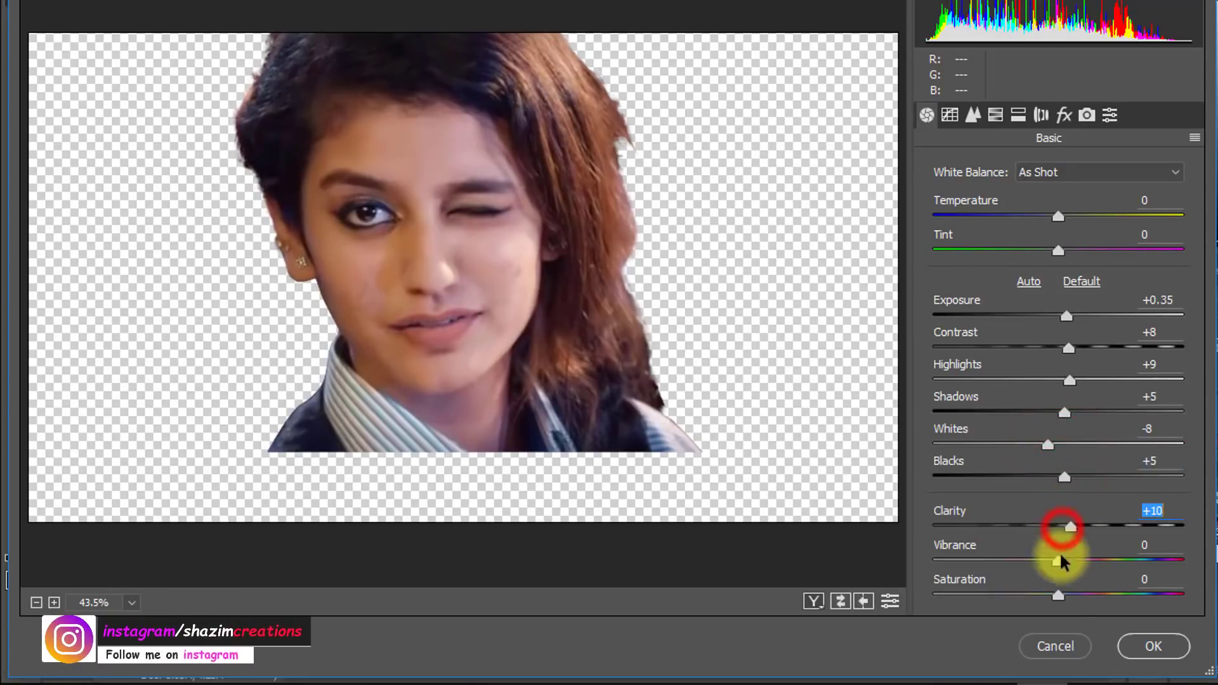
left_click(1124, 642)
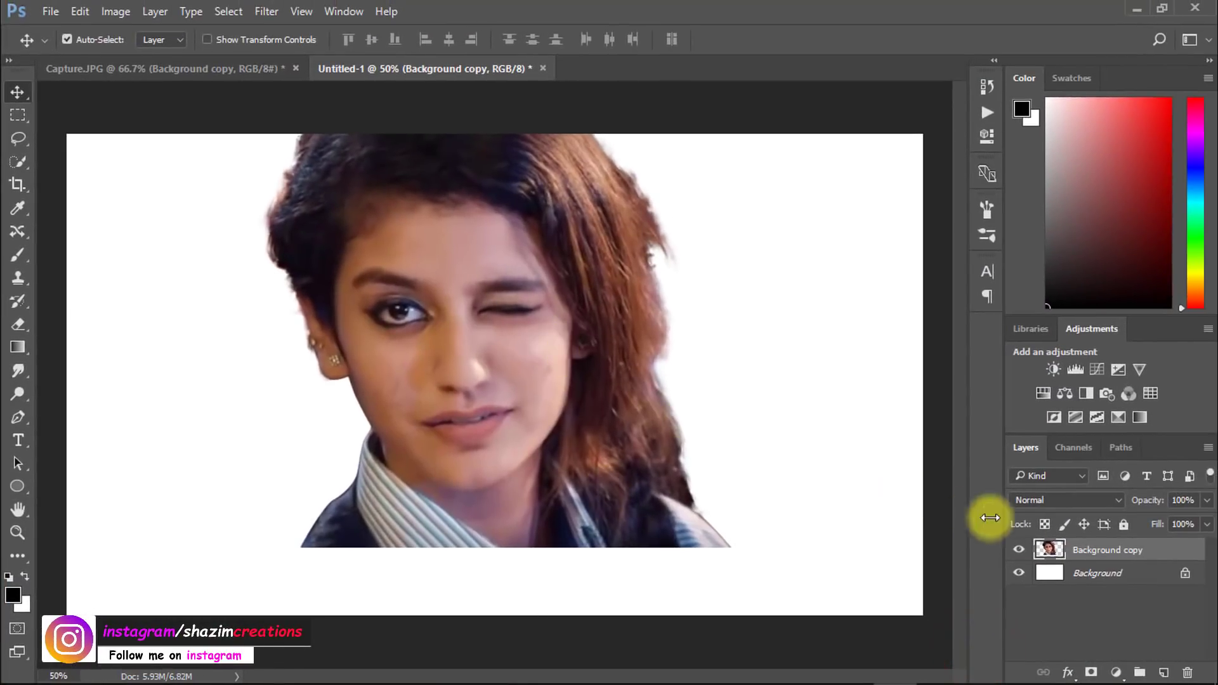
Step: Apply Smart Sharpen to the cutout layer with Amount 69%, Radius 1.0 px and Reduce Noise 10%
left_click(267, 11)
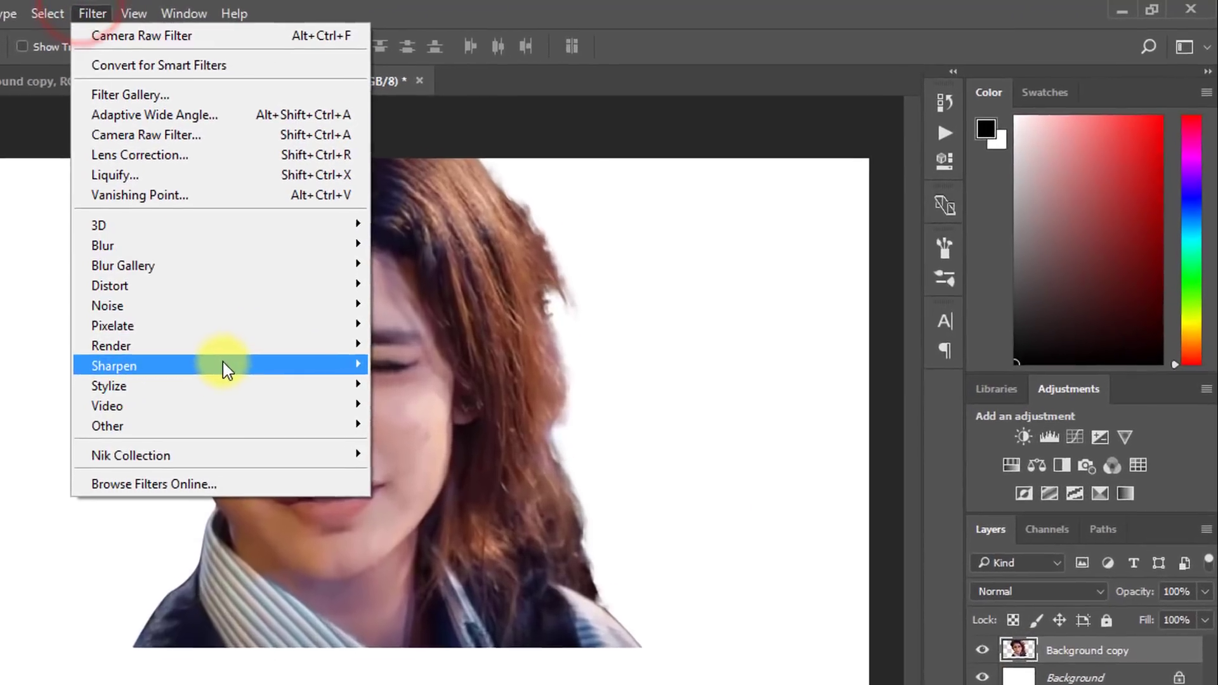
mouse_move(225, 366)
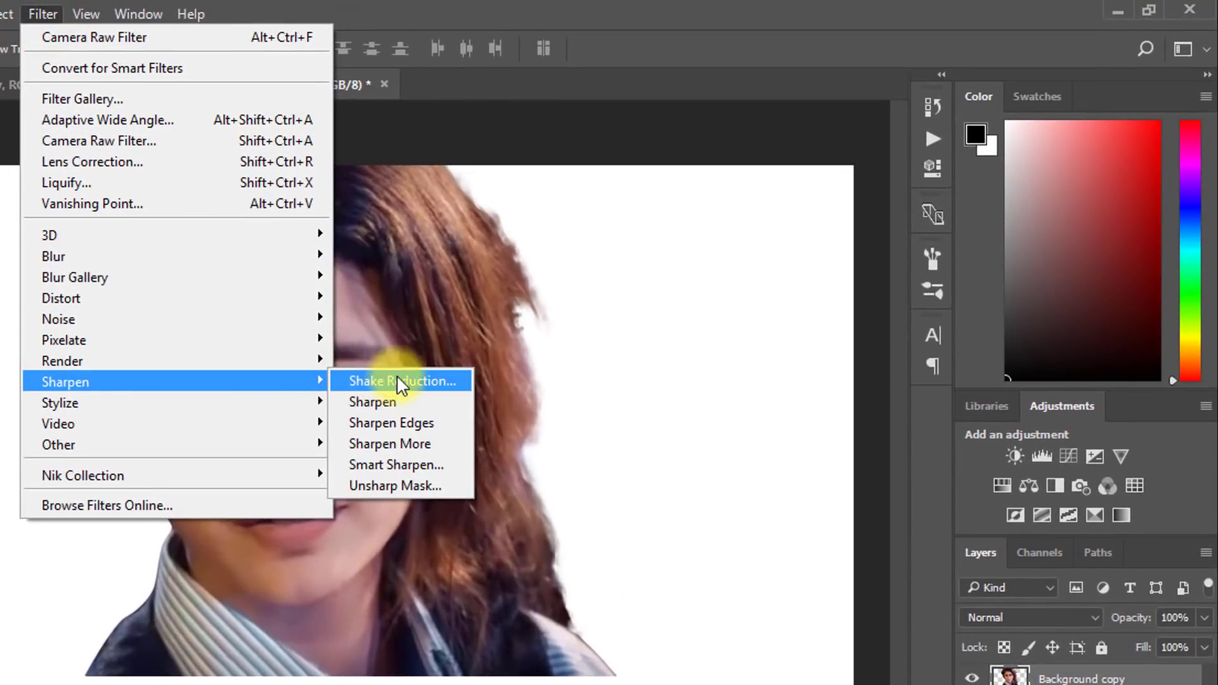
left_click(405, 454)
left_click_drag(411, 307, 470, 438)
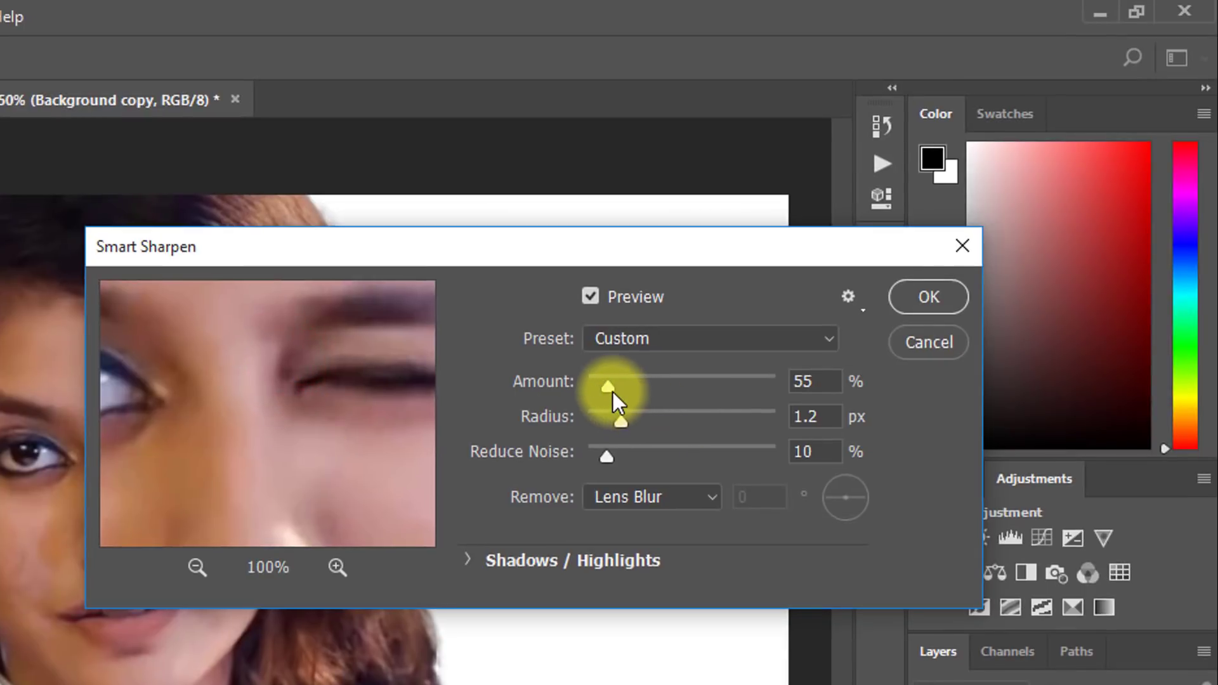
left_click_drag(611, 390, 614, 429)
left_click(620, 424)
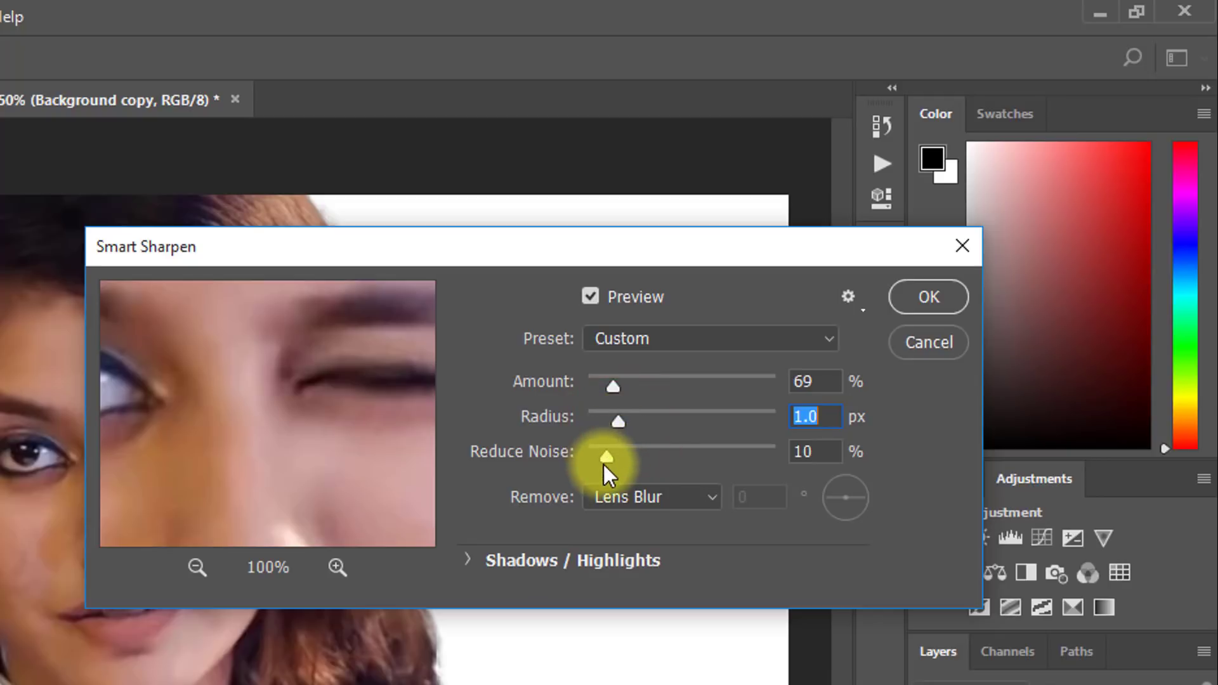
left_click(903, 295)
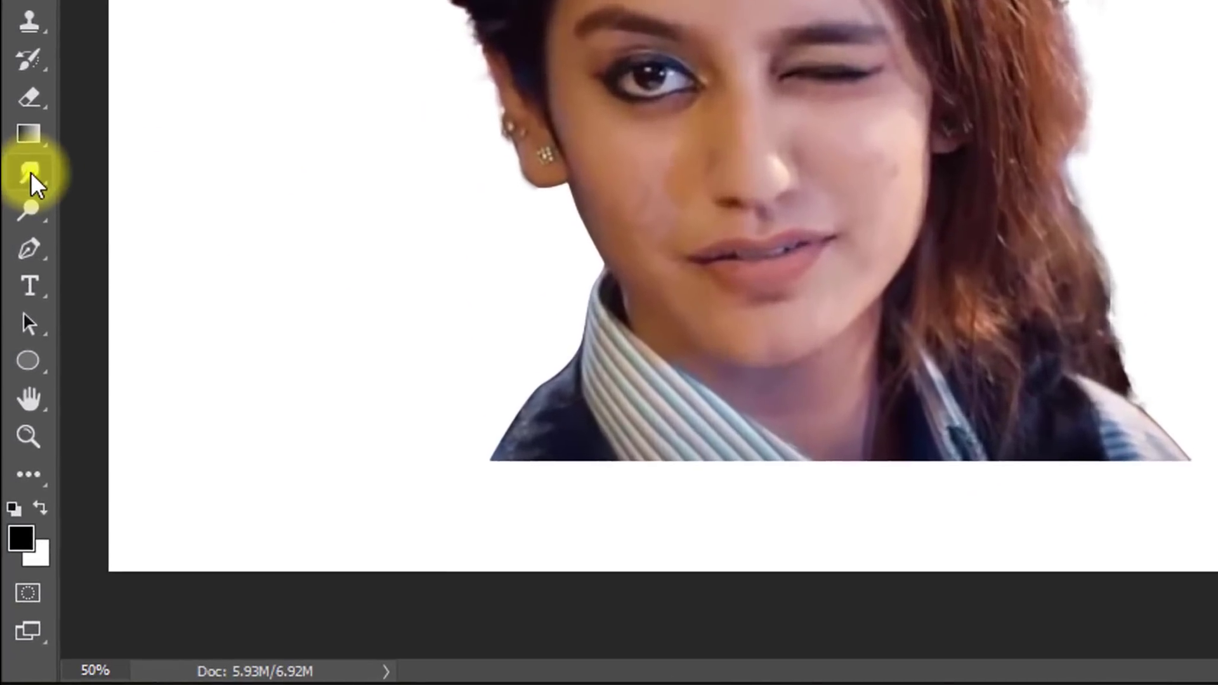
Step: Activate the Smudge tool and load the Finger_Paints_Brush_set_by_LDN755 brush set from the MY USE Brushes folder
left_click(19, 370)
left_click(136, 225)
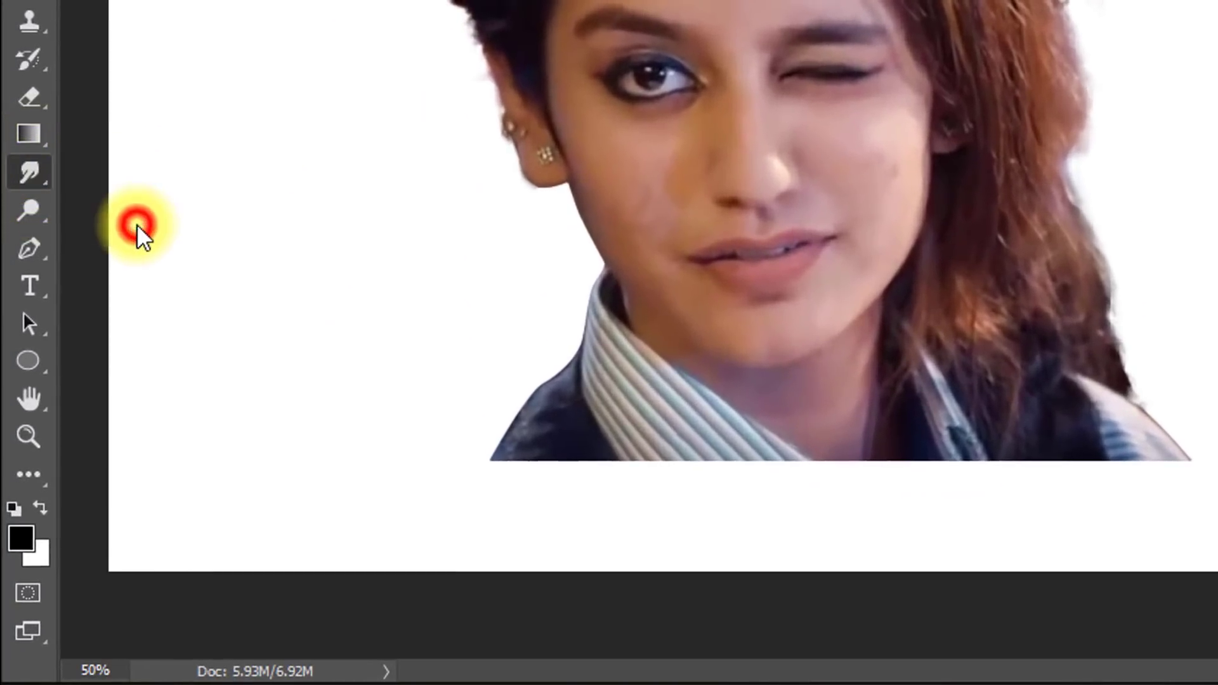
left_click(650, 24, "ctrl")
left_click(651, 24, "ctrl")
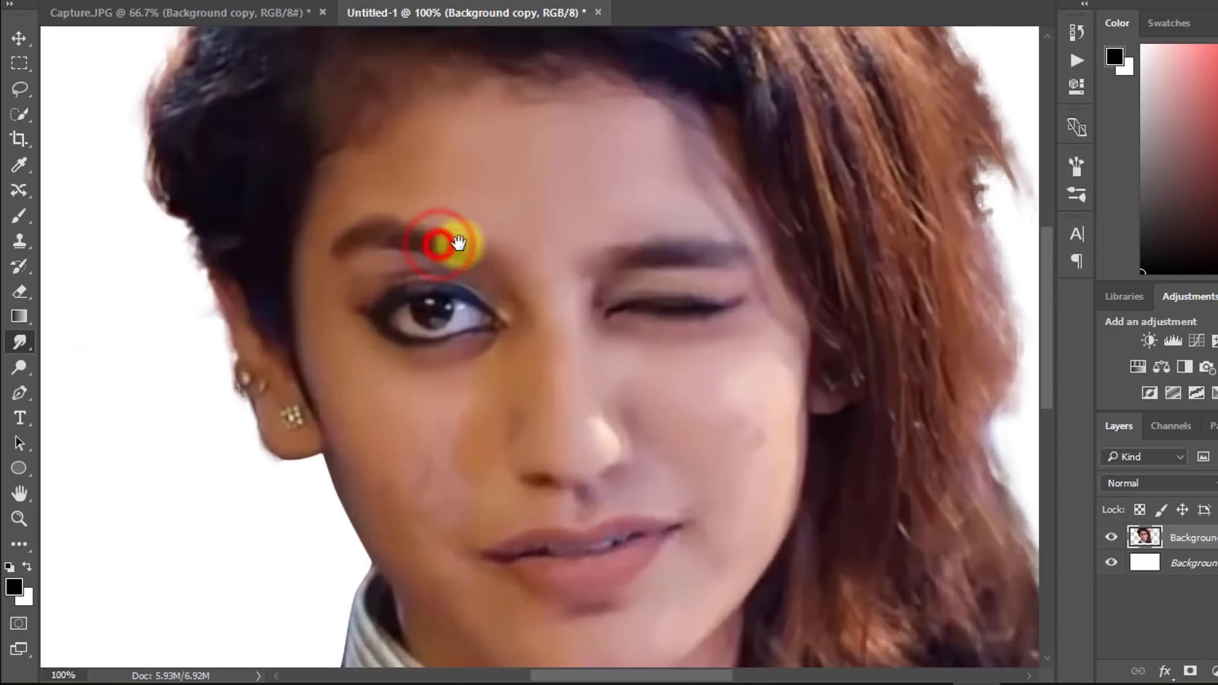
right_click(438, 245)
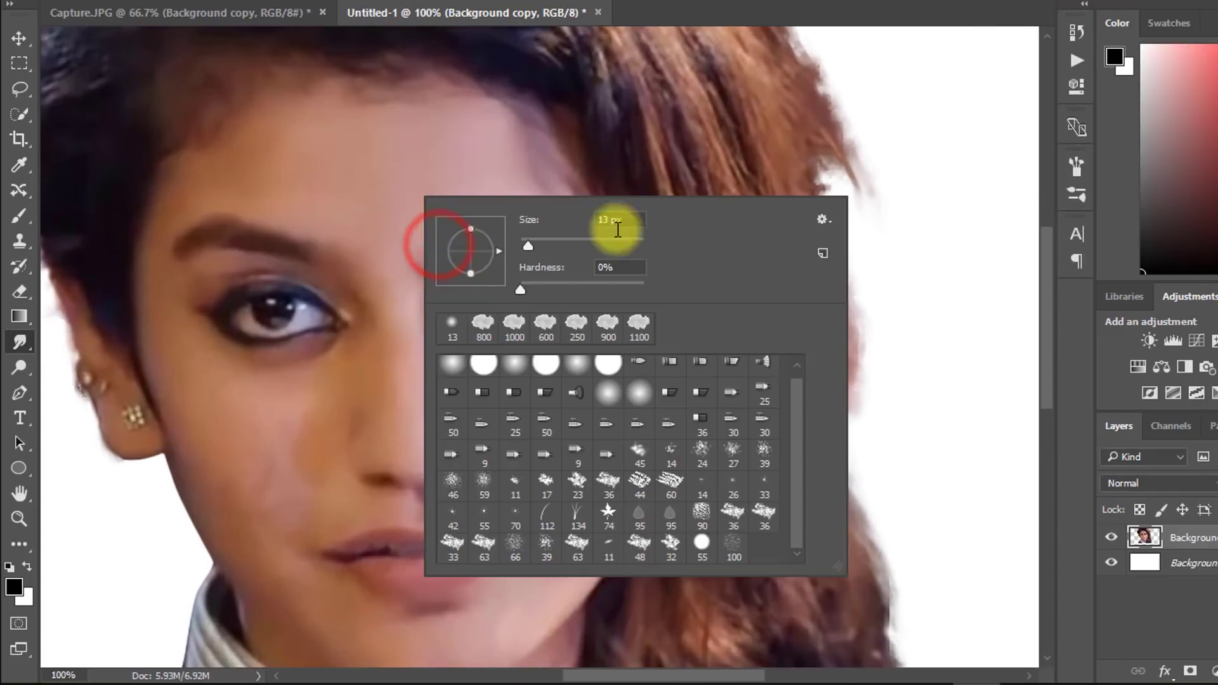
left_click(810, 219)
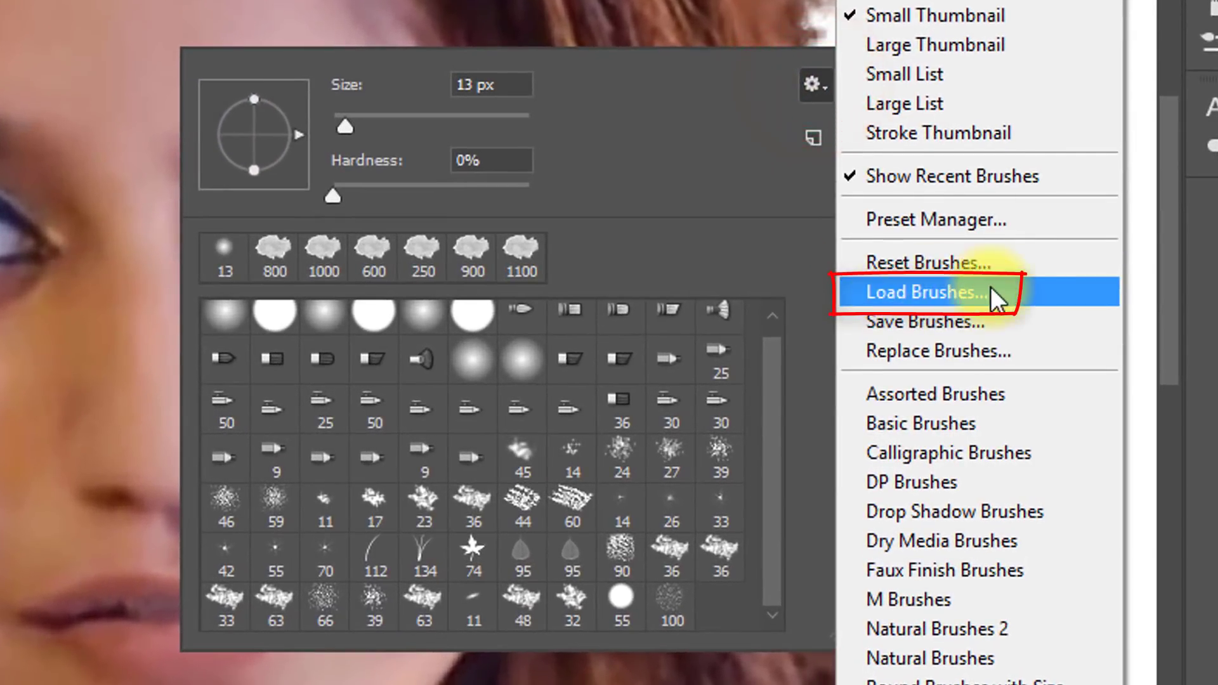
left_click(947, 352)
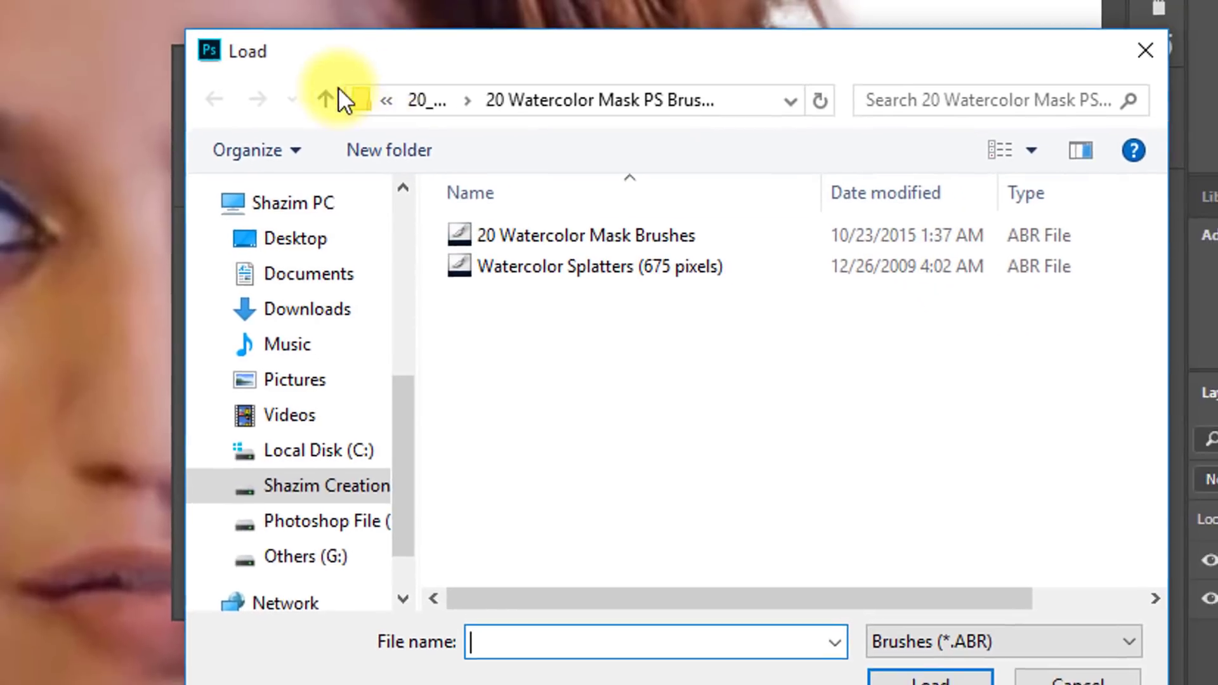
left_click(295, 93)
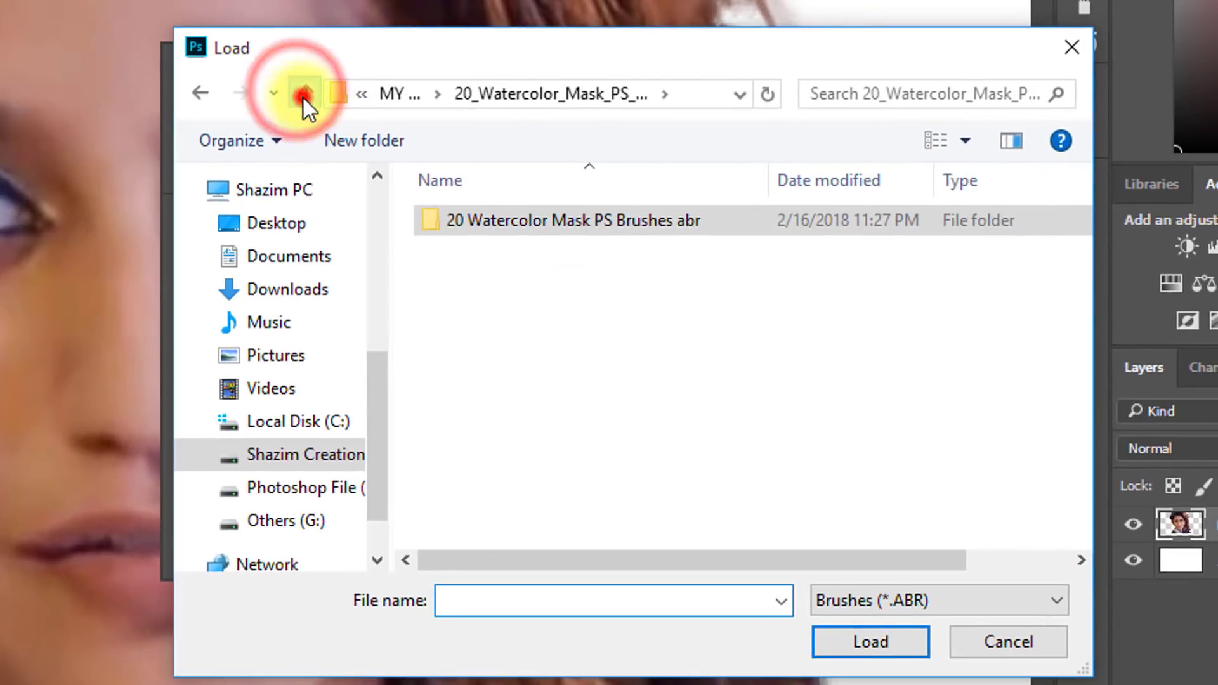
left_click(303, 95)
scroll(498, 260, "down", 2)
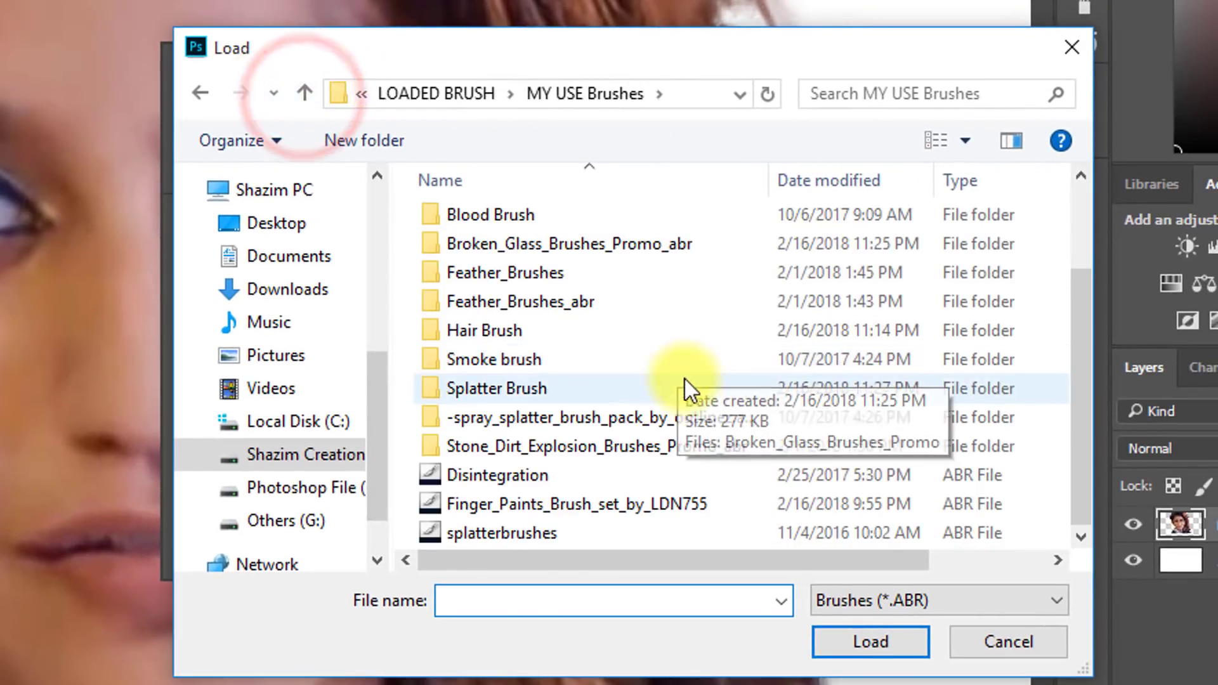
left_click(615, 504)
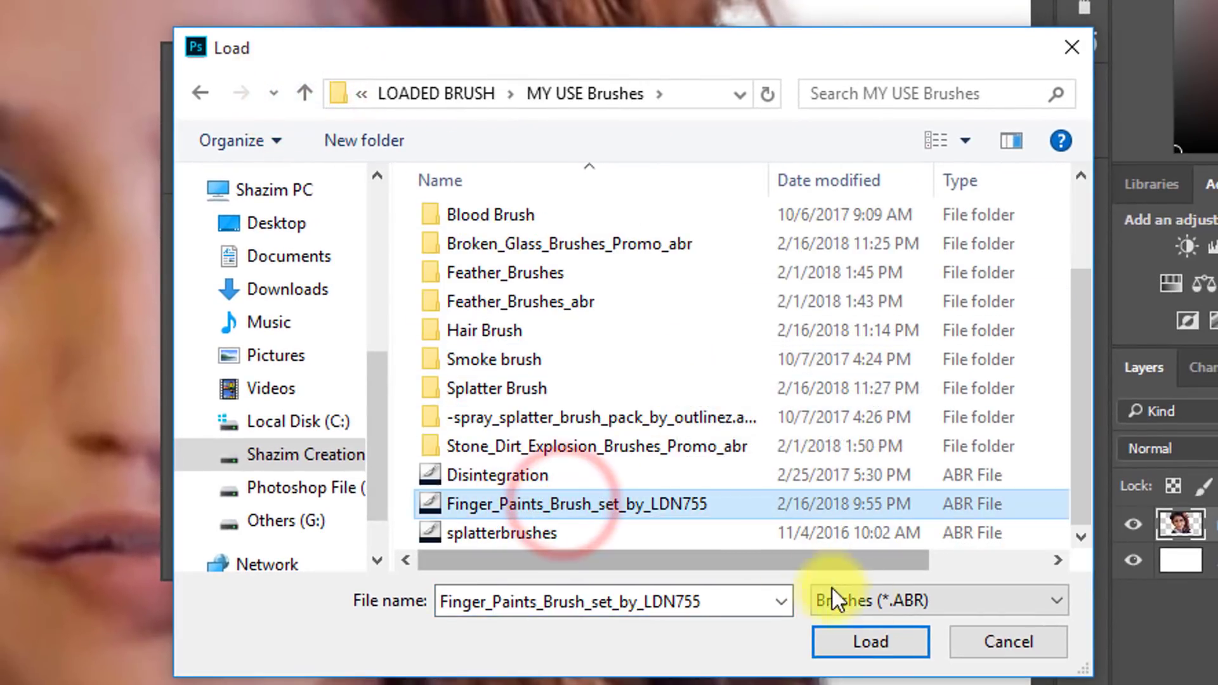
left_click(871, 641)
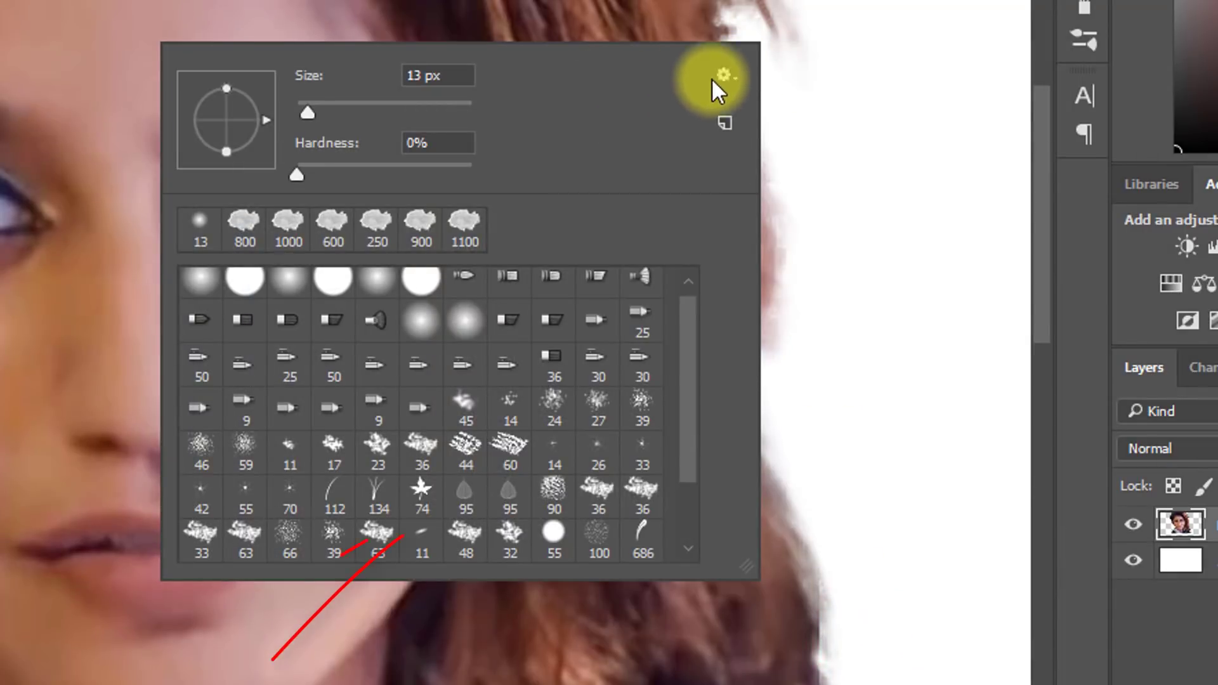
scroll(507, 488, "down", 2)
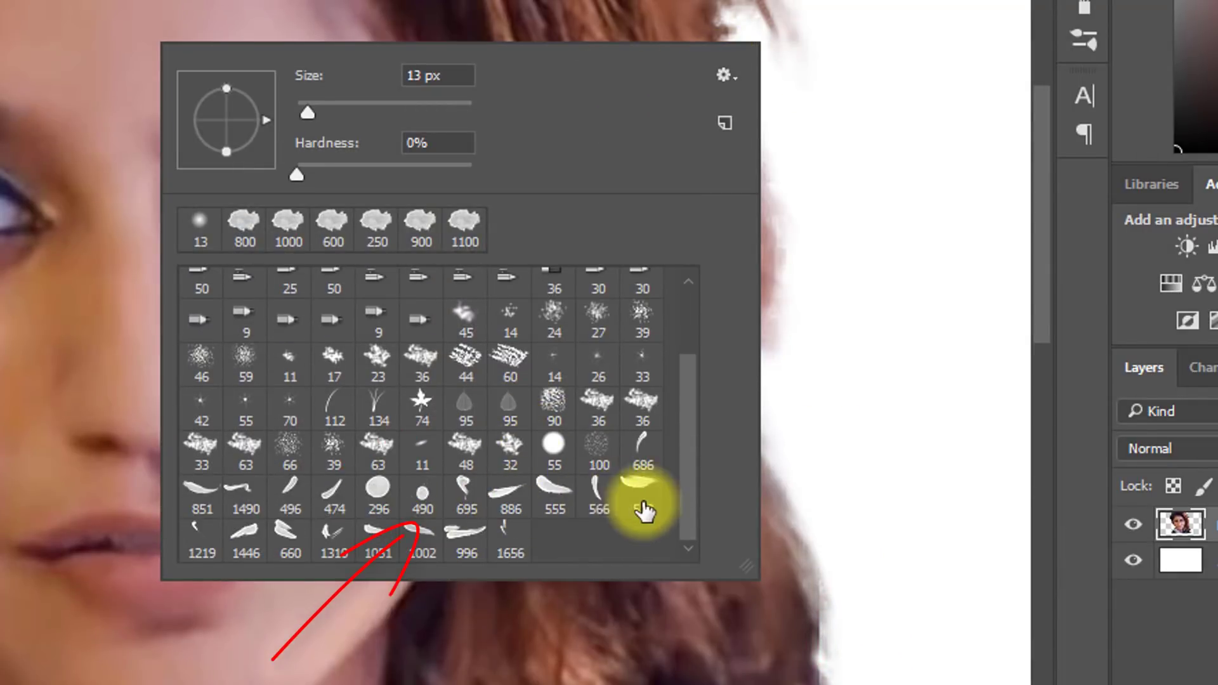
Step: Load the hair_and_fur_brush_set_by_dierat-d5rdzig brush set from the Hair Brush folder
left_click(722, 76)
left_click(828, 261)
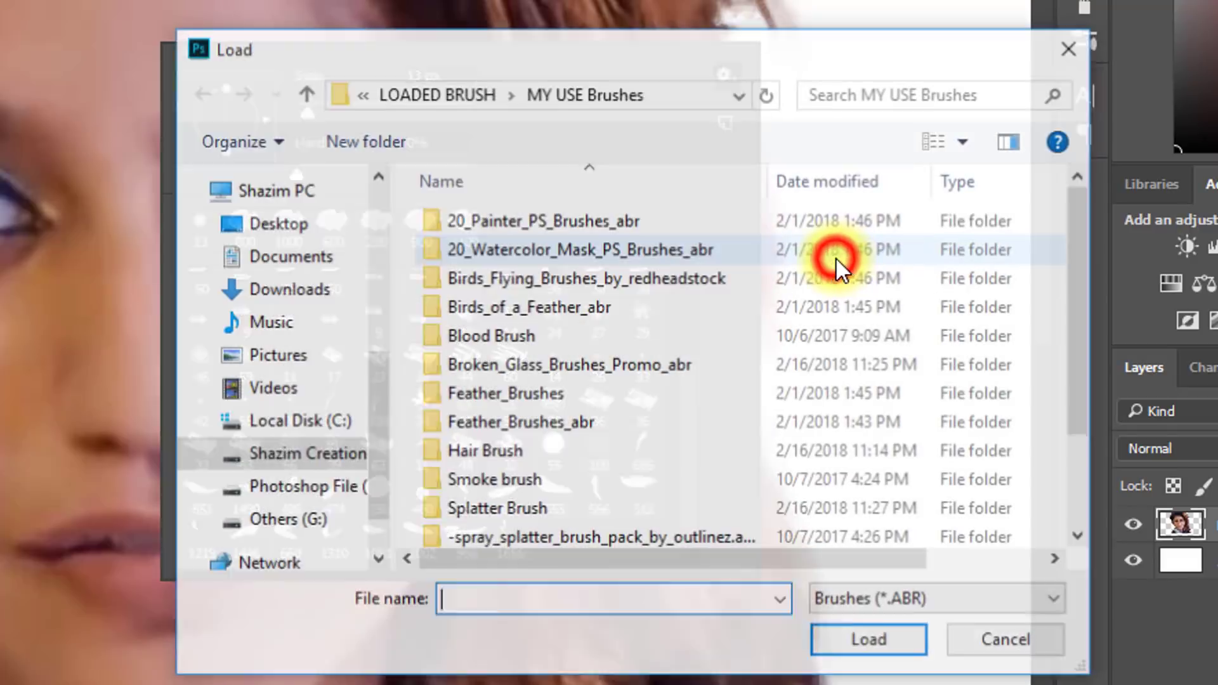
scroll(467, 407, "down", 1)
left_click(470, 389)
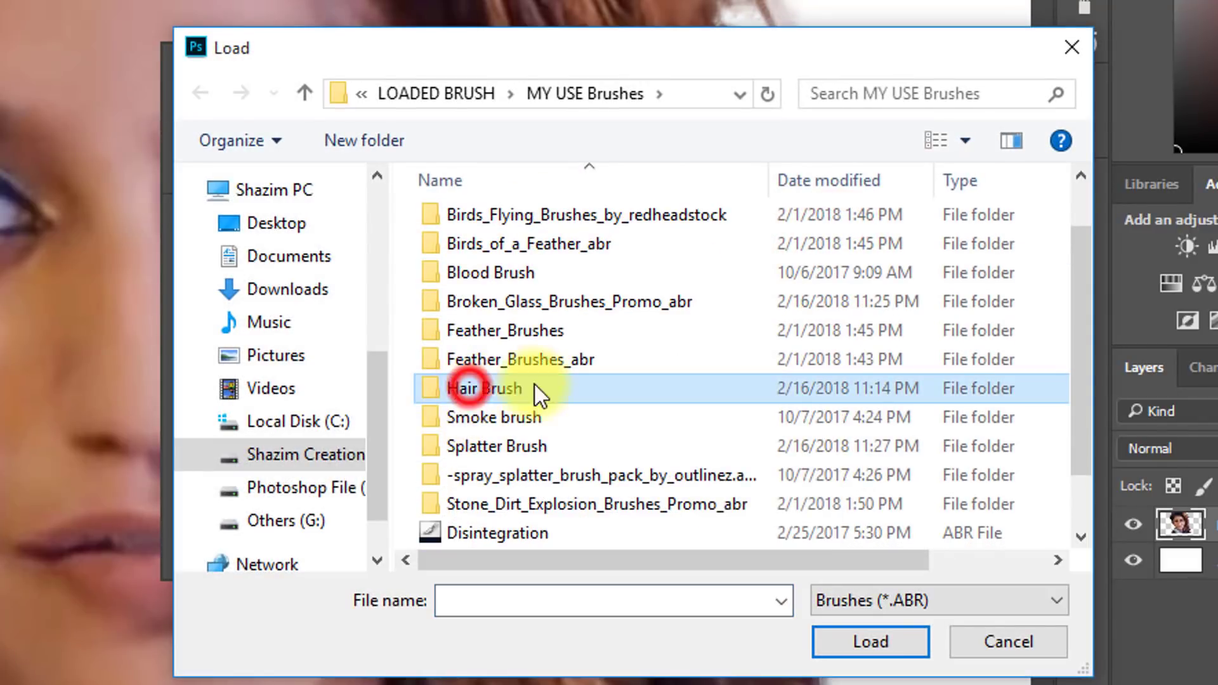
double_click(498, 390)
left_click(487, 221)
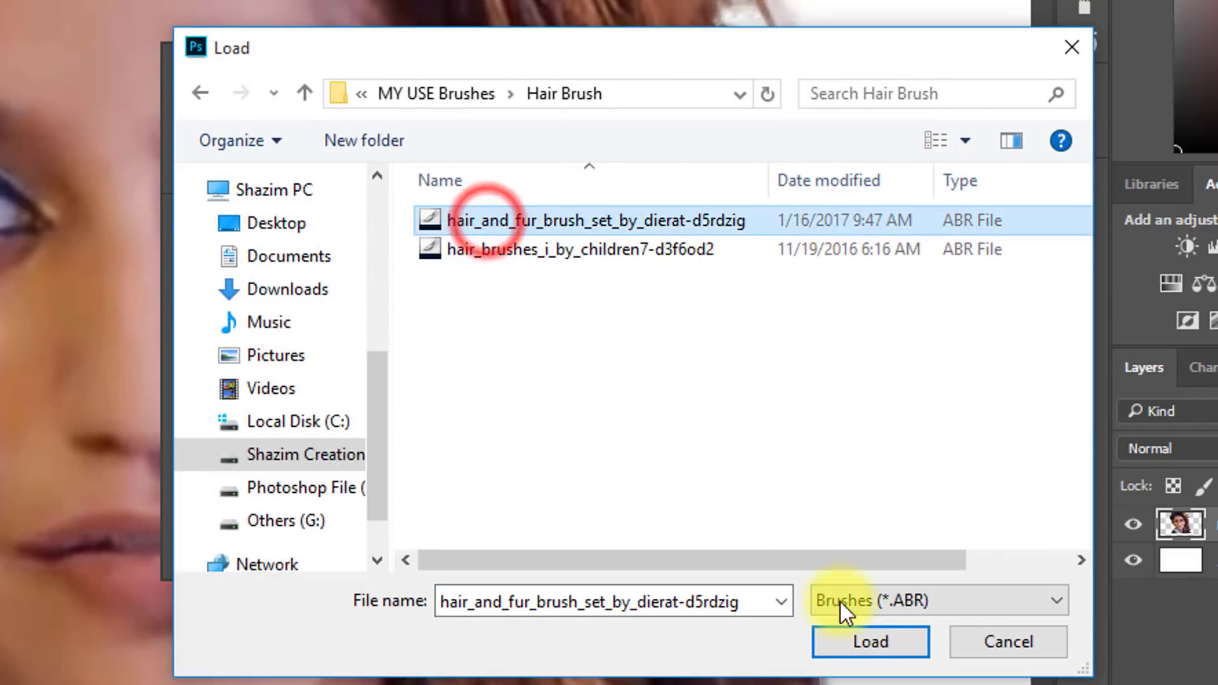
left_click(859, 643)
scroll(655, 429, "down", 1)
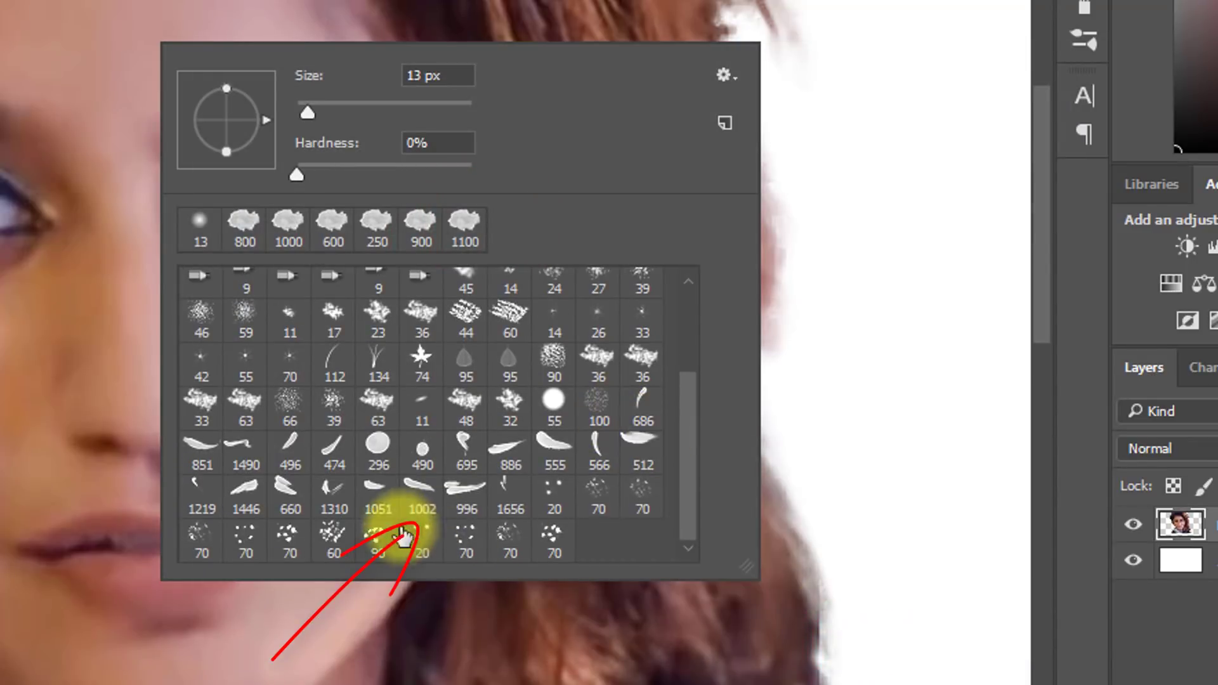
Step: Load the hair_brushes_i_by_children7-d3f6od2 brush set as well
left_click(723, 75)
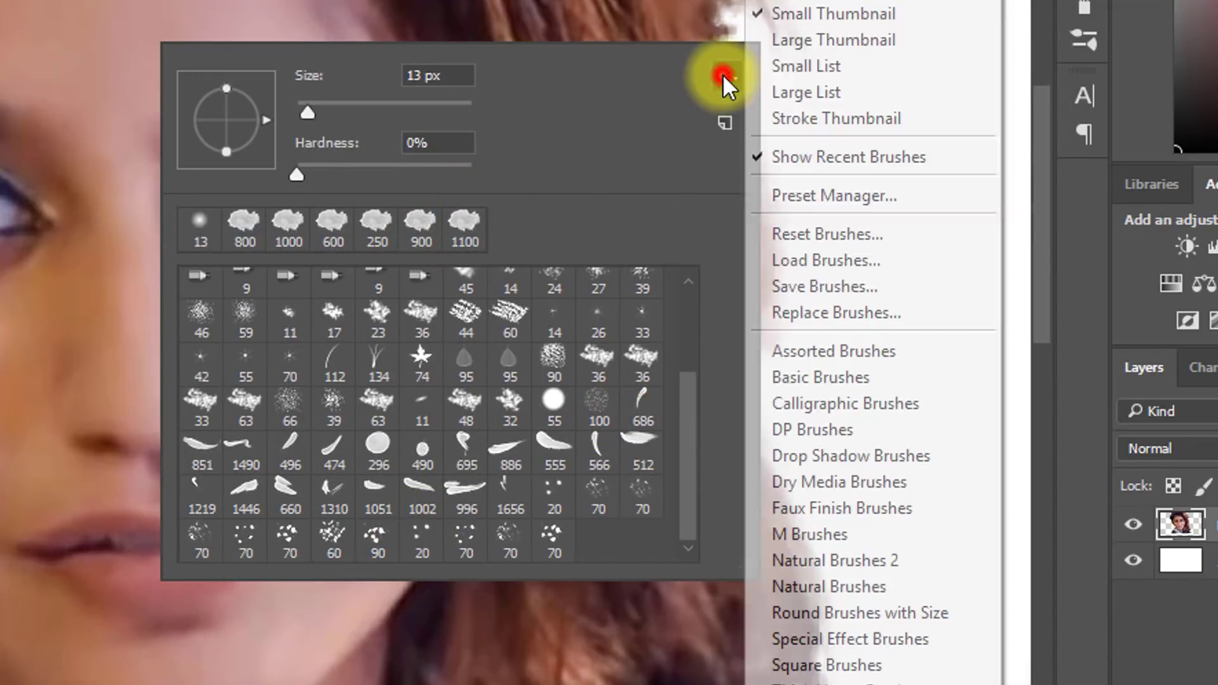
left_click(849, 260)
left_click(516, 248)
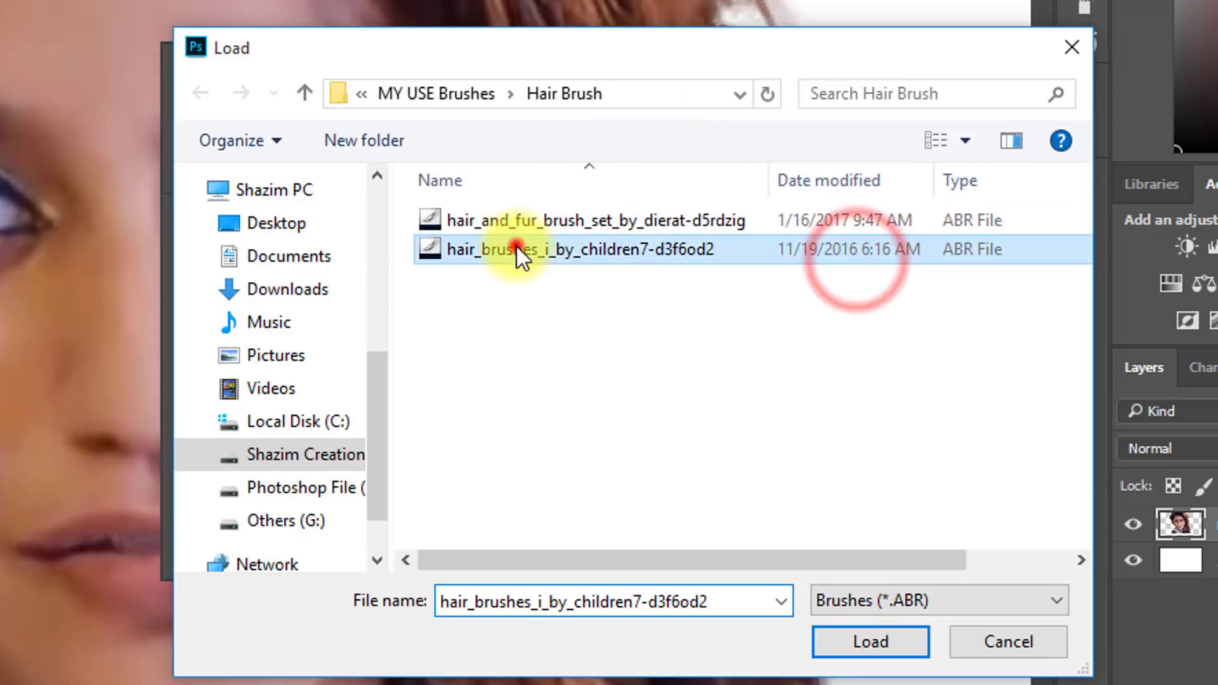
left_click(879, 644)
scroll(606, 482, "down", 2)
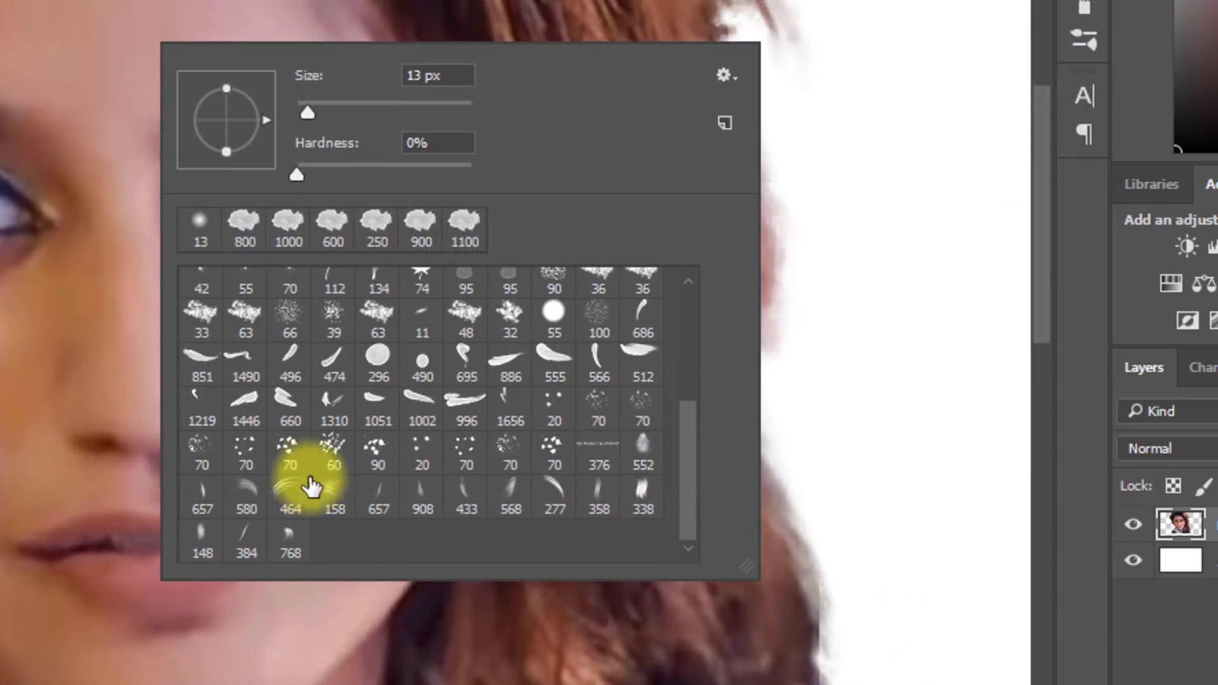
Step: Choose the 464 px curved hair-strand brush tip, reduce its size to 100 px and try smudging the hair edge outward
left_click(288, 498)
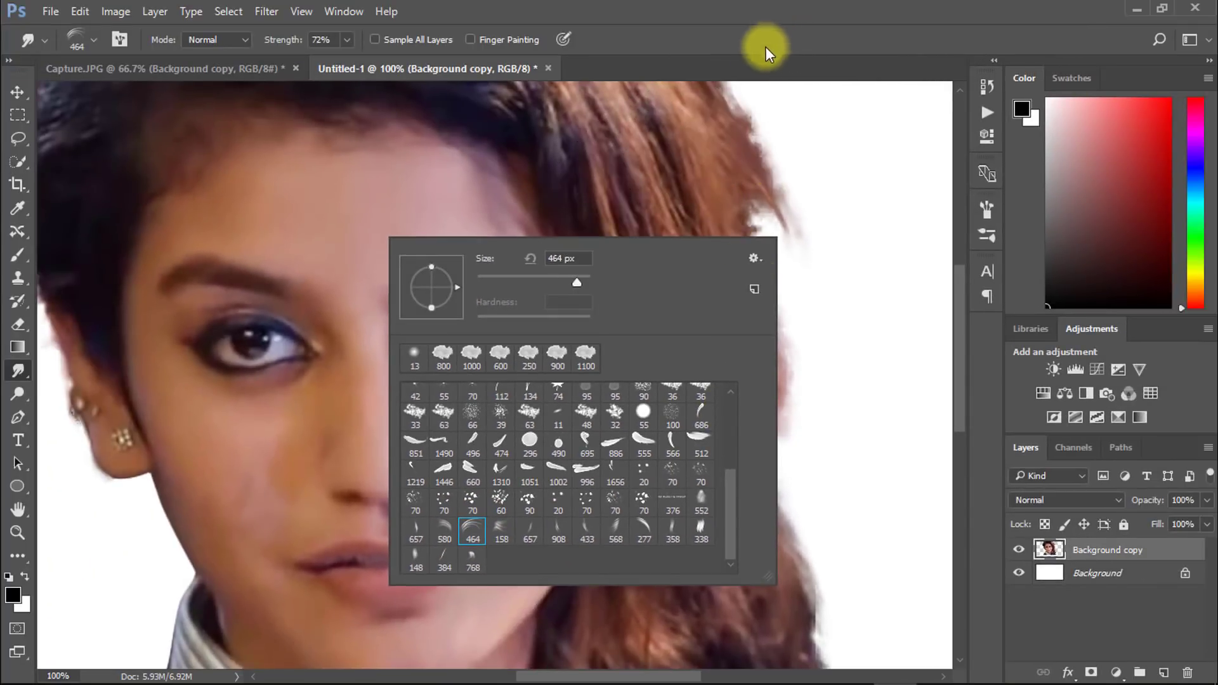
left_click(757, 64)
left_click_drag(400, 299, 676, 418)
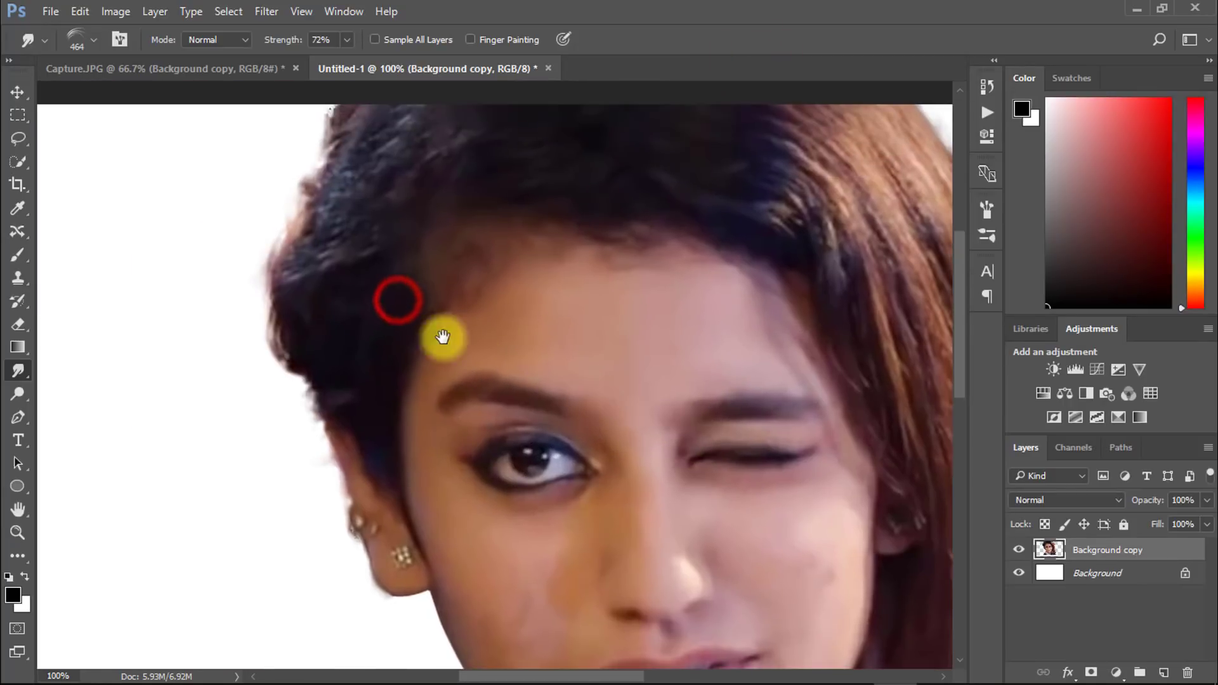
key("bracketleft")
key("bracketleft")
key("bracketleft")
key("bracketleft")
key("bracketleft")
key("bracketleft")
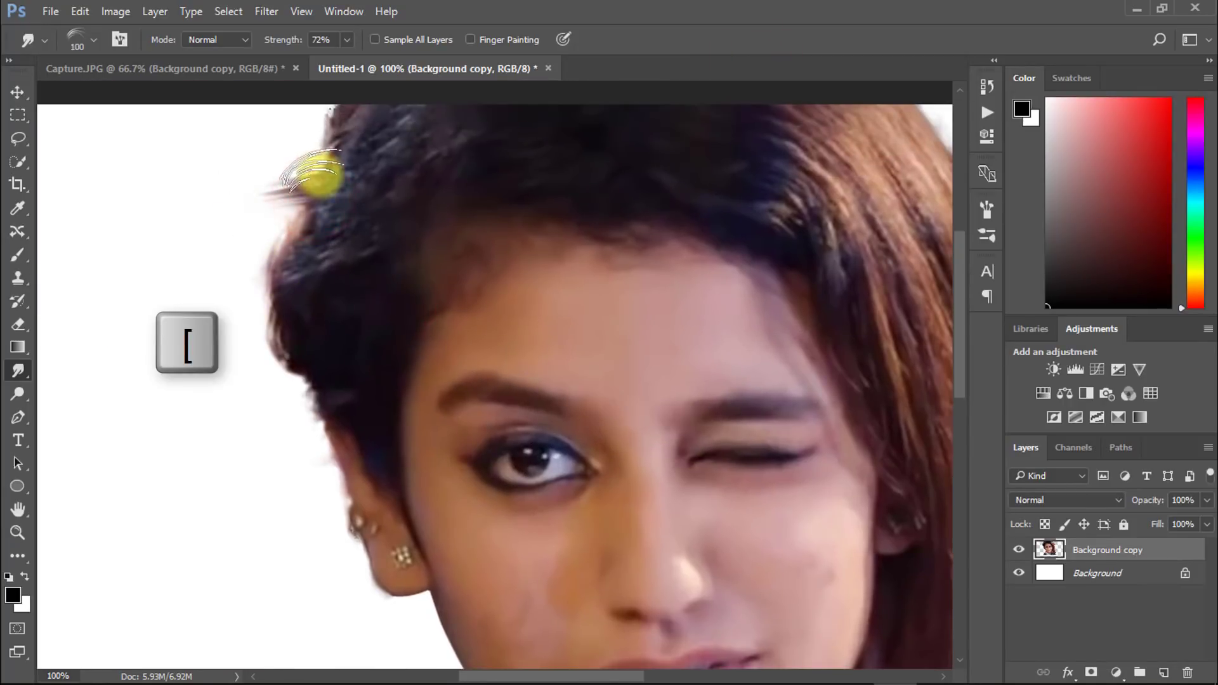
left_click_drag(263, 195, 226, 220)
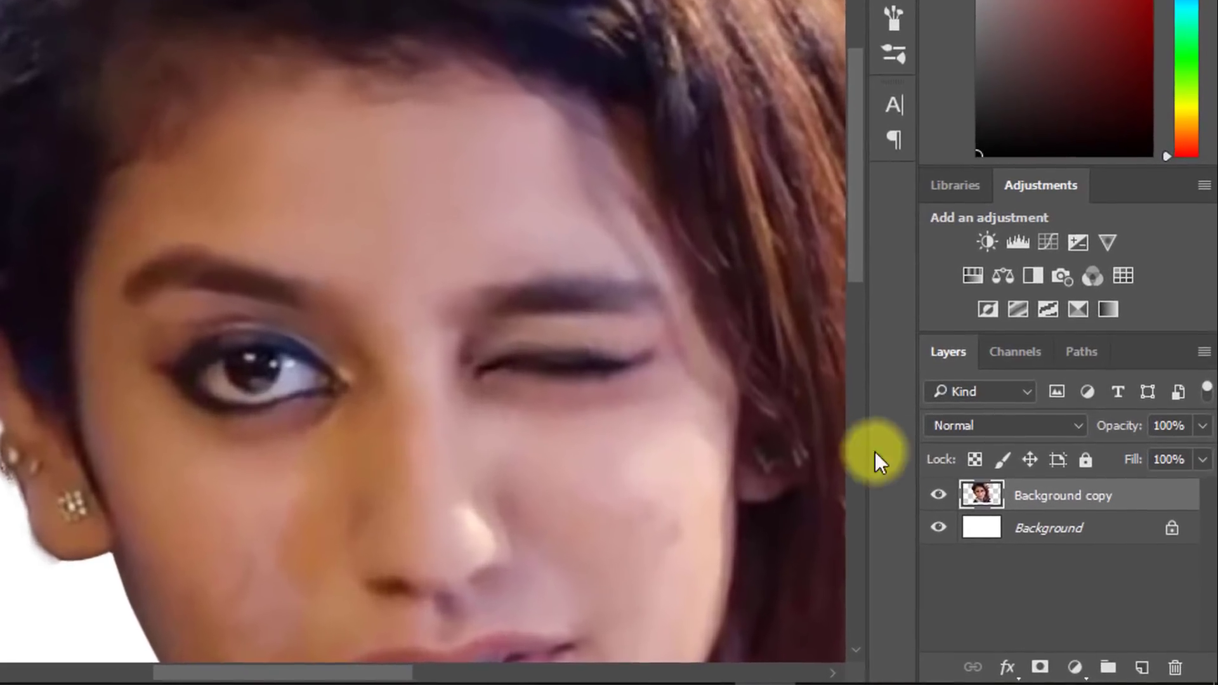
Step: Duplicate the Background copy layer and hide the original Background copy
key("ctrl+j")
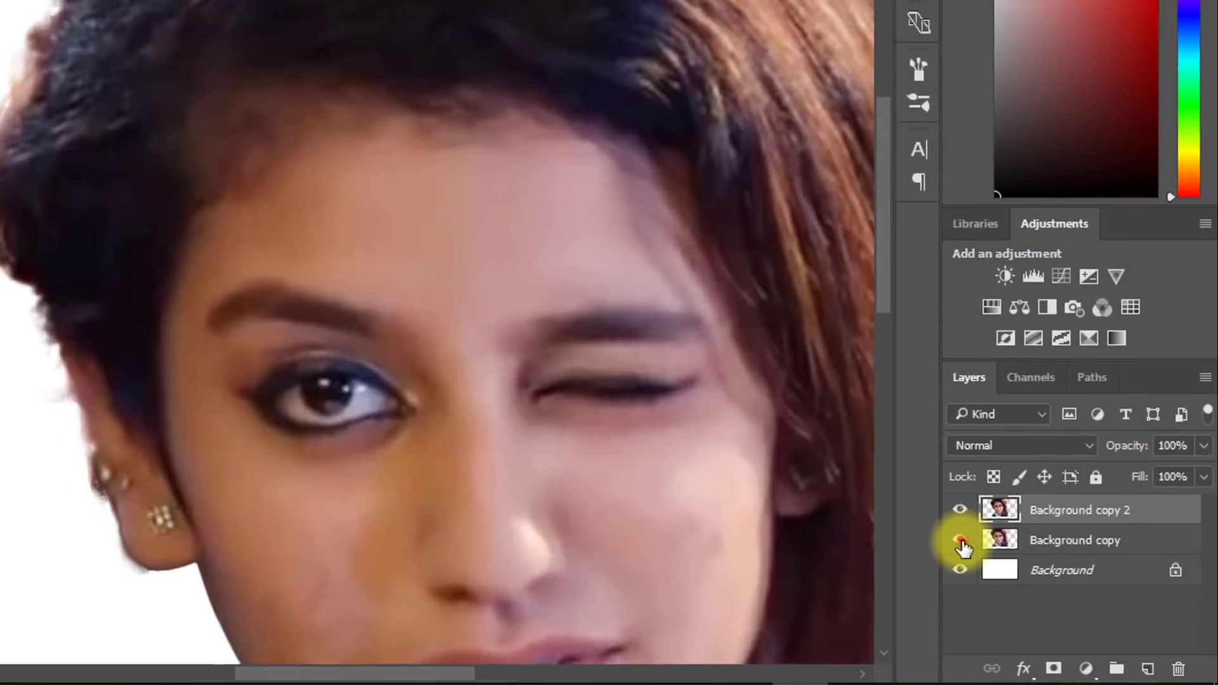
left_click(938, 527)
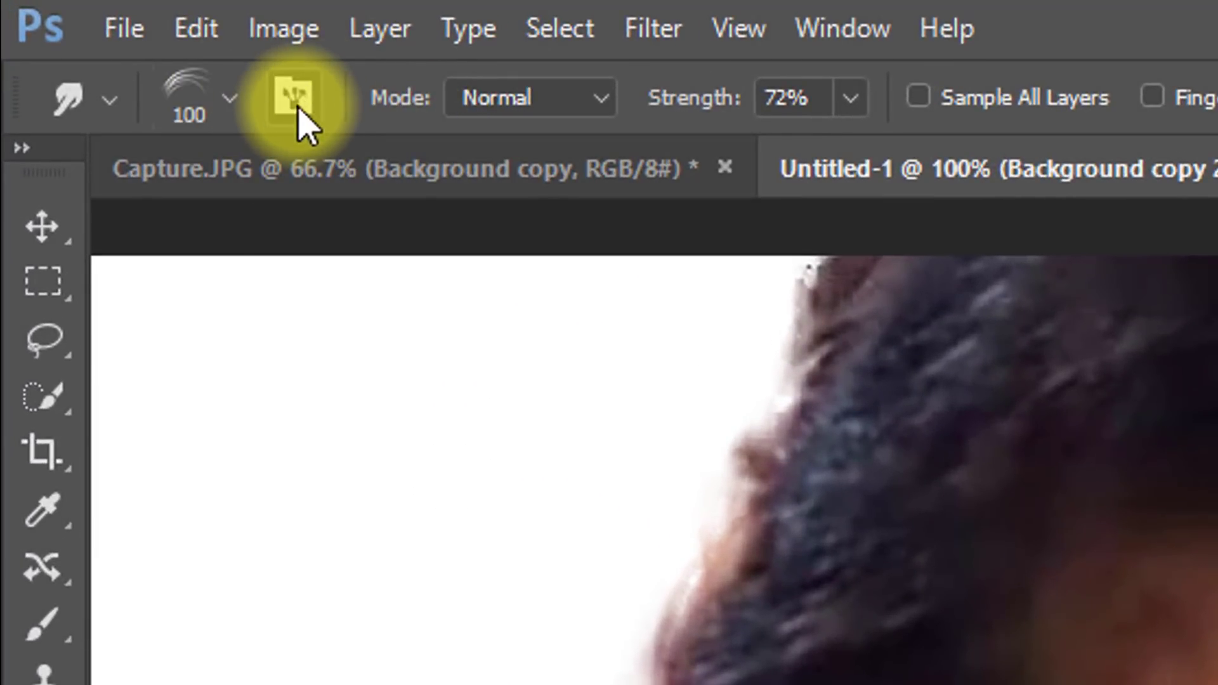
Step: Check the hair brush's tip settings and set the Smudge tool's Strength to 70%
left_click(295, 101)
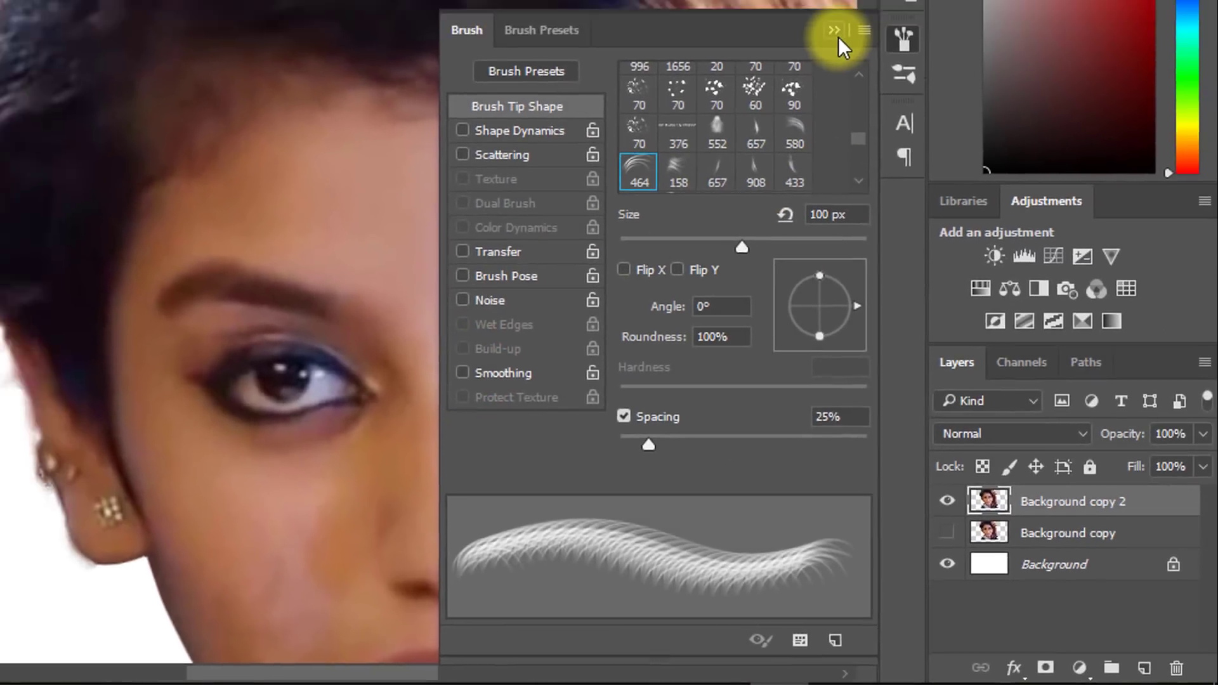
left_click(835, 31)
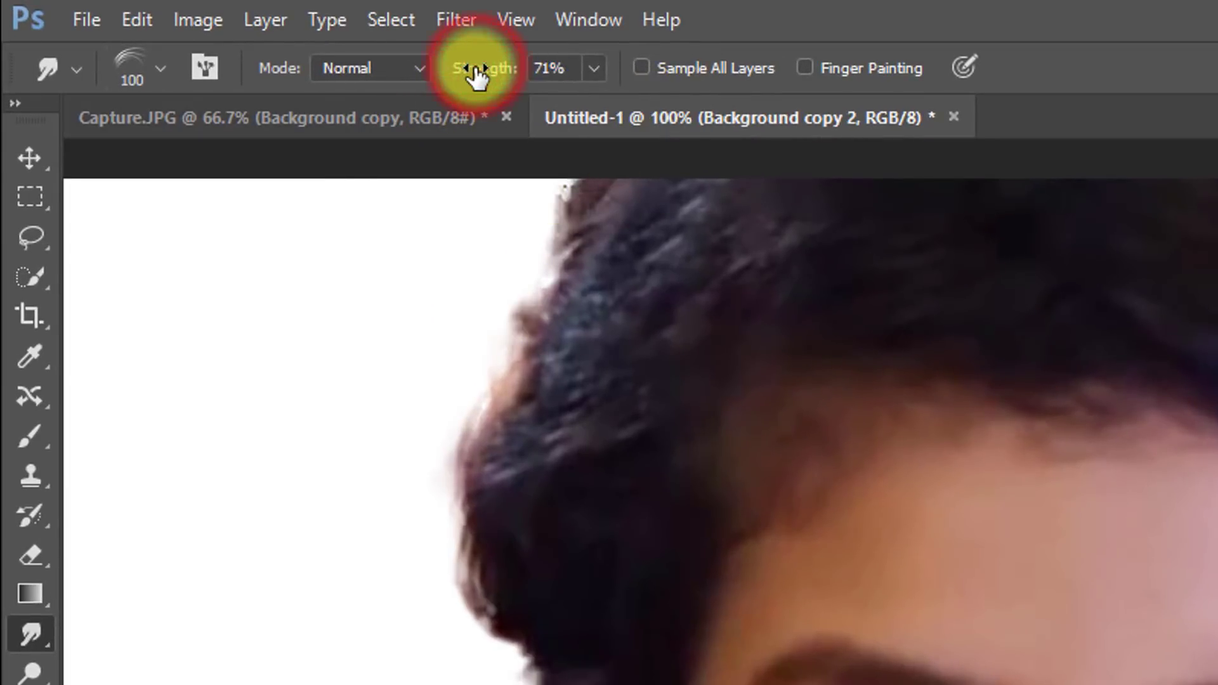
left_click(537, 73)
type("70")
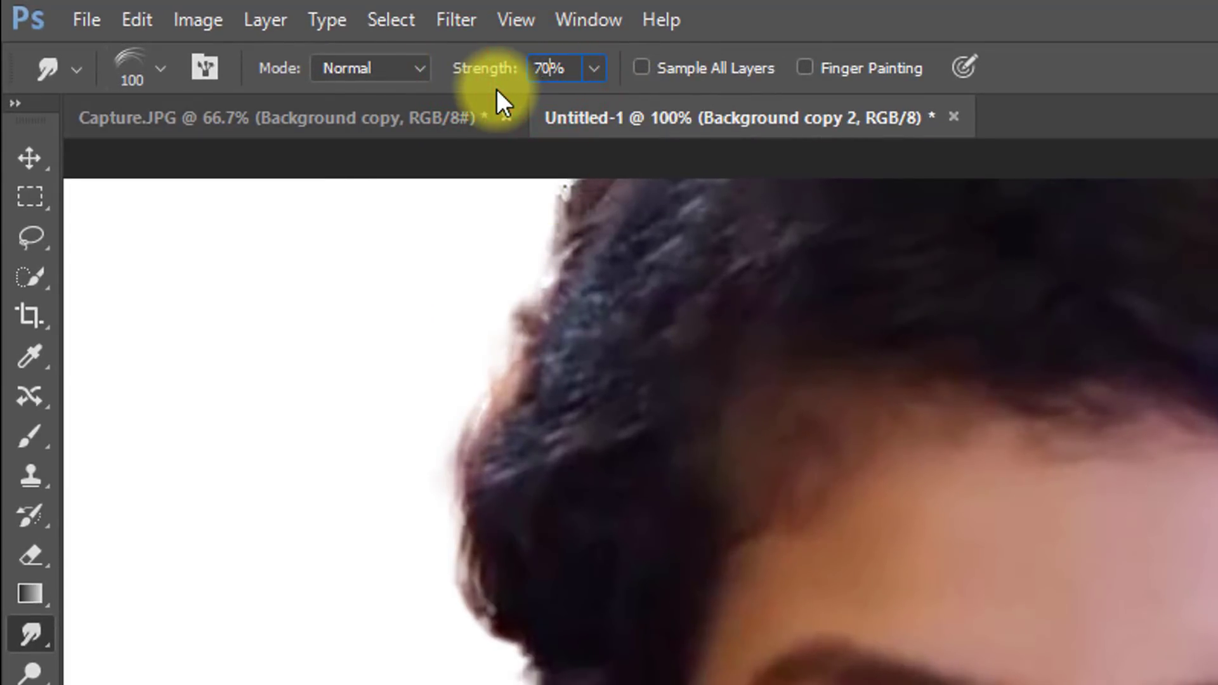
left_click(497, 272)
Step: Smudge the upper outer edge of the dark hair into fine outward strands with the 100 px curved hair brush
left_click_drag(756, 307, 707, 421)
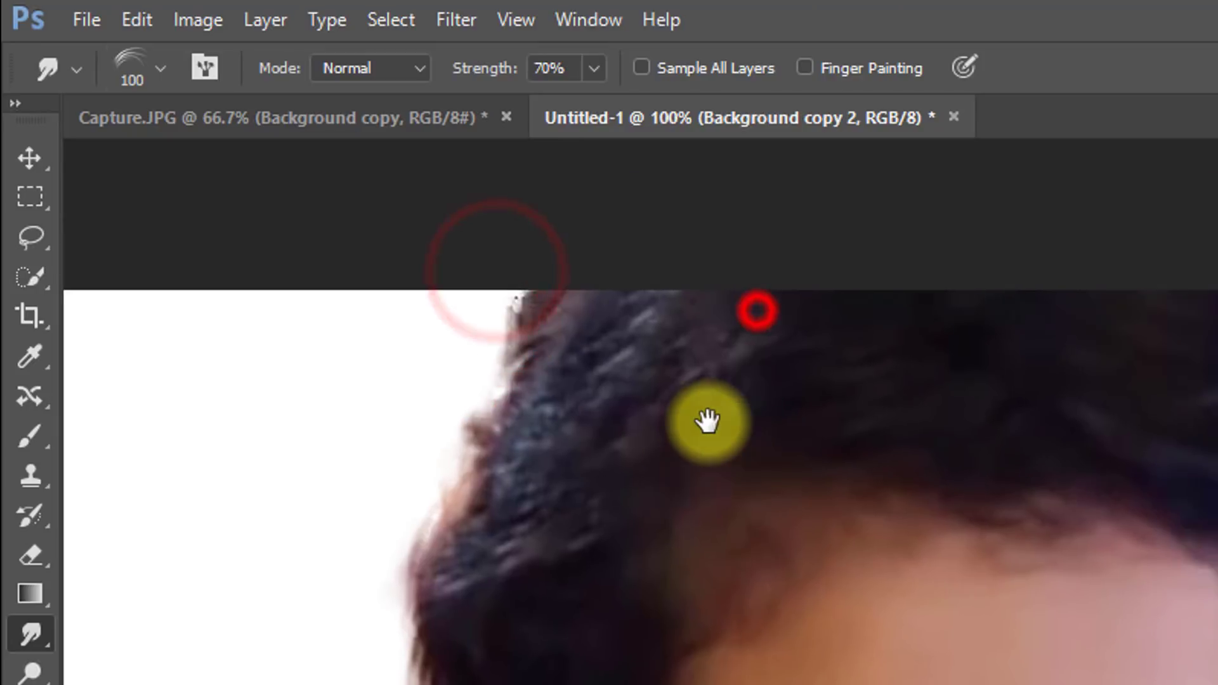
left_click(526, 353)
left_click_drag(526, 353, 425, 493)
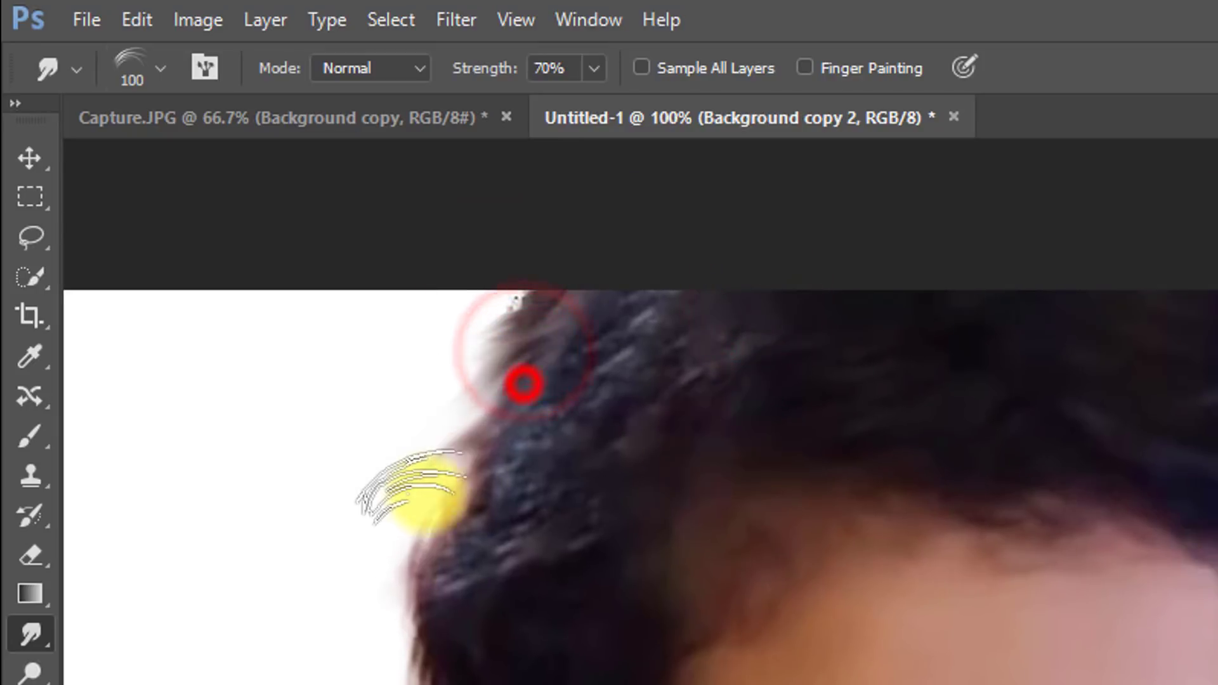
left_click_drag(497, 387, 427, 459)
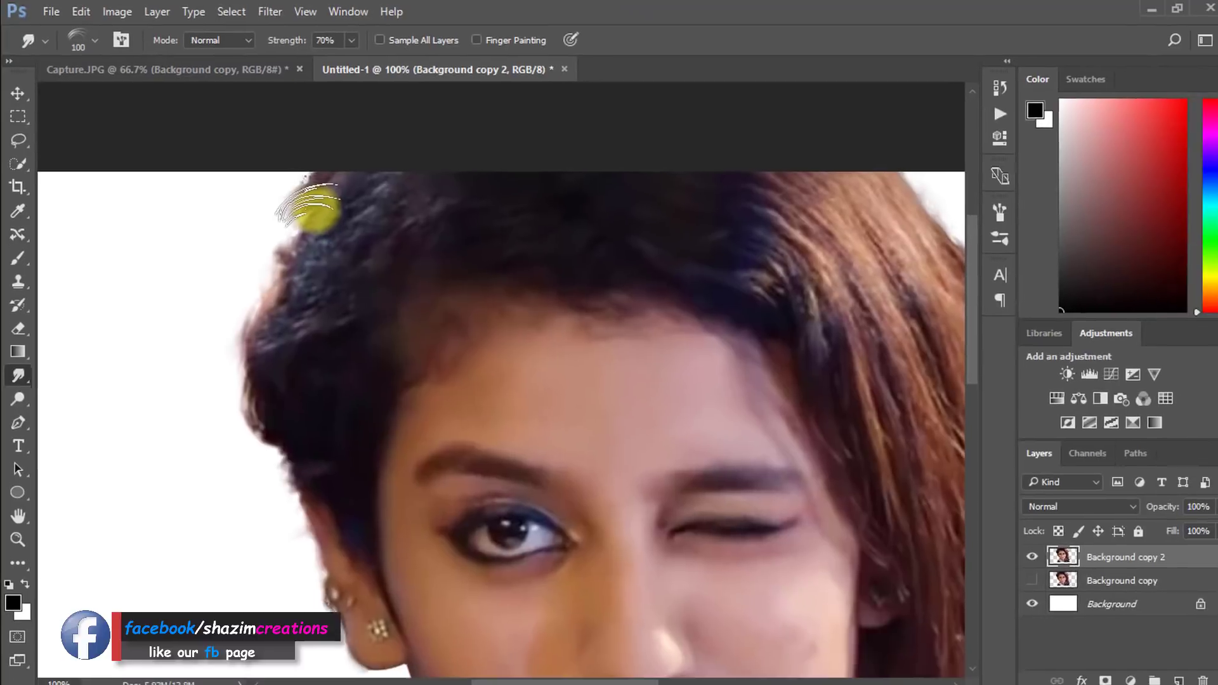
left_click_drag(522, 334, 501, 347)
left_click_drag(305, 195, 305, 195)
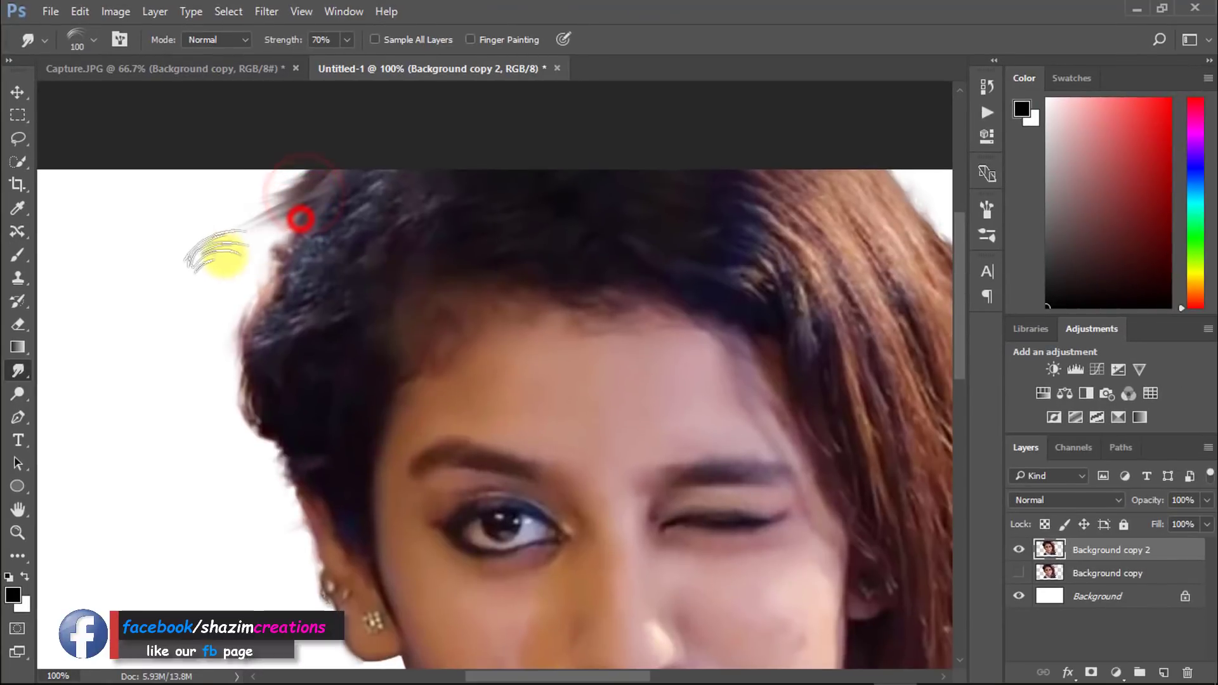
Step: Choose the 464 px curved hair-strand tip, adjust its angle and set its size to 139 px
right_click(315, 237)
left_click(394, 488)
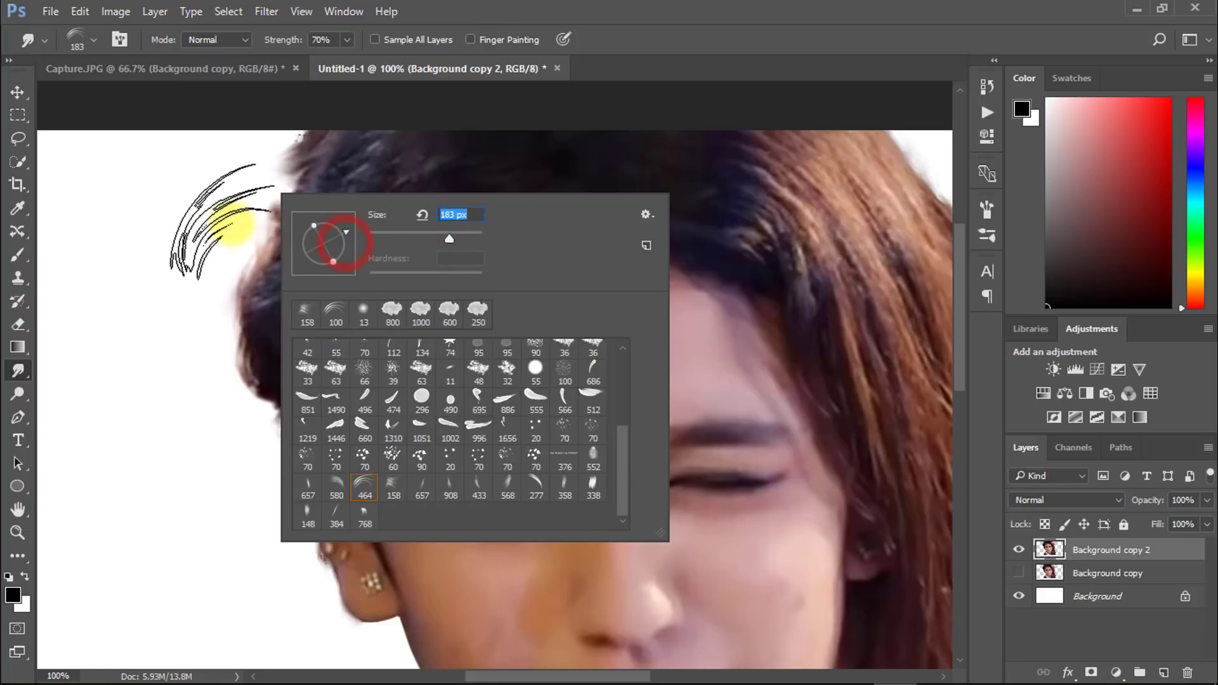
left_click_drag(442, 238, 437, 237)
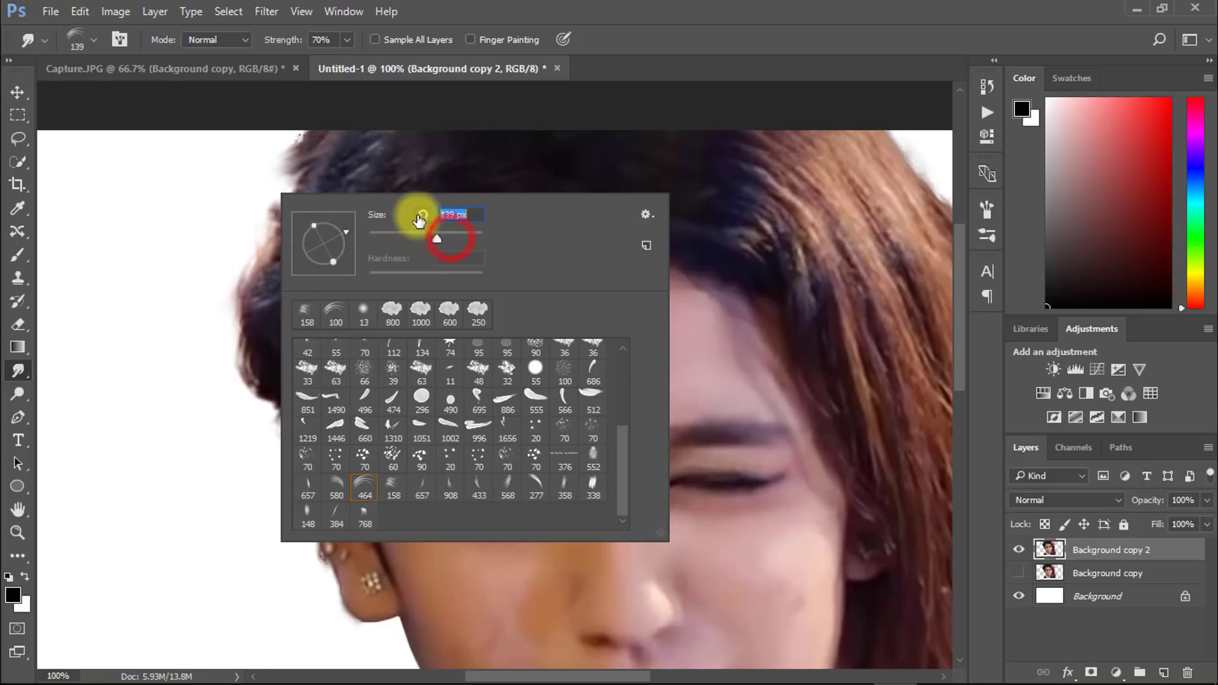
left_click(248, 178)
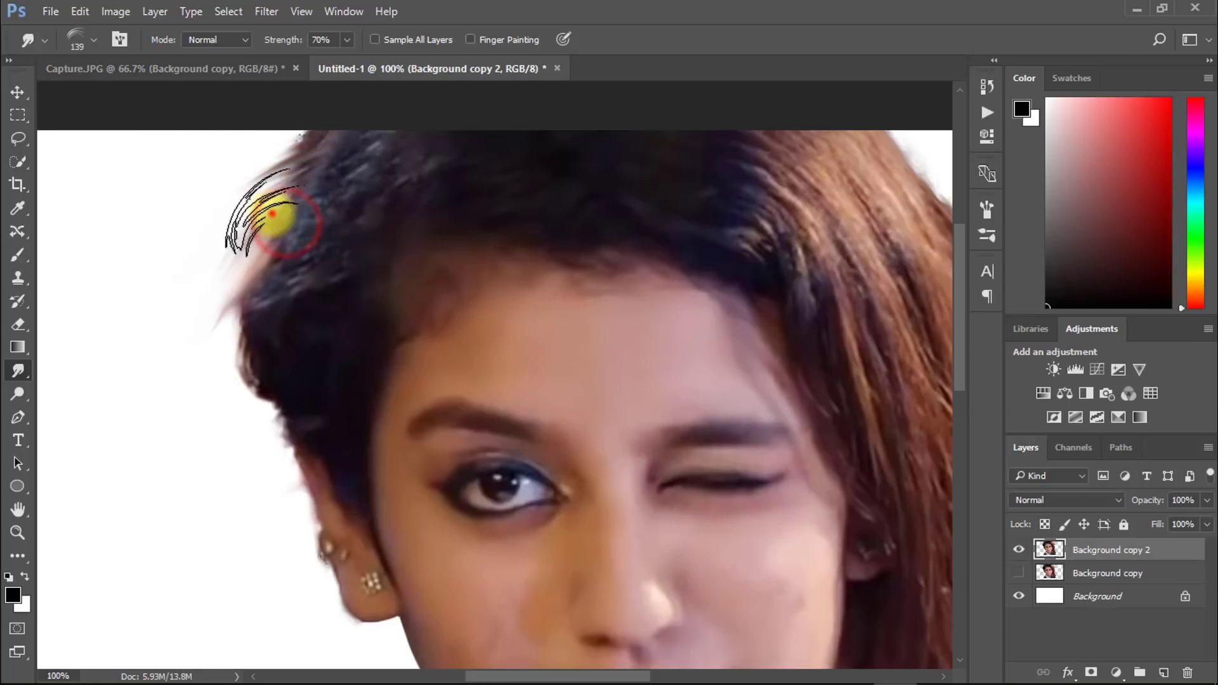
Step: Smudge the outer edge of the dark hair outward and down from the crown toward the ear
left_click_drag(325, 193, 226, 221)
left_click_drag(292, 247, 257, 340)
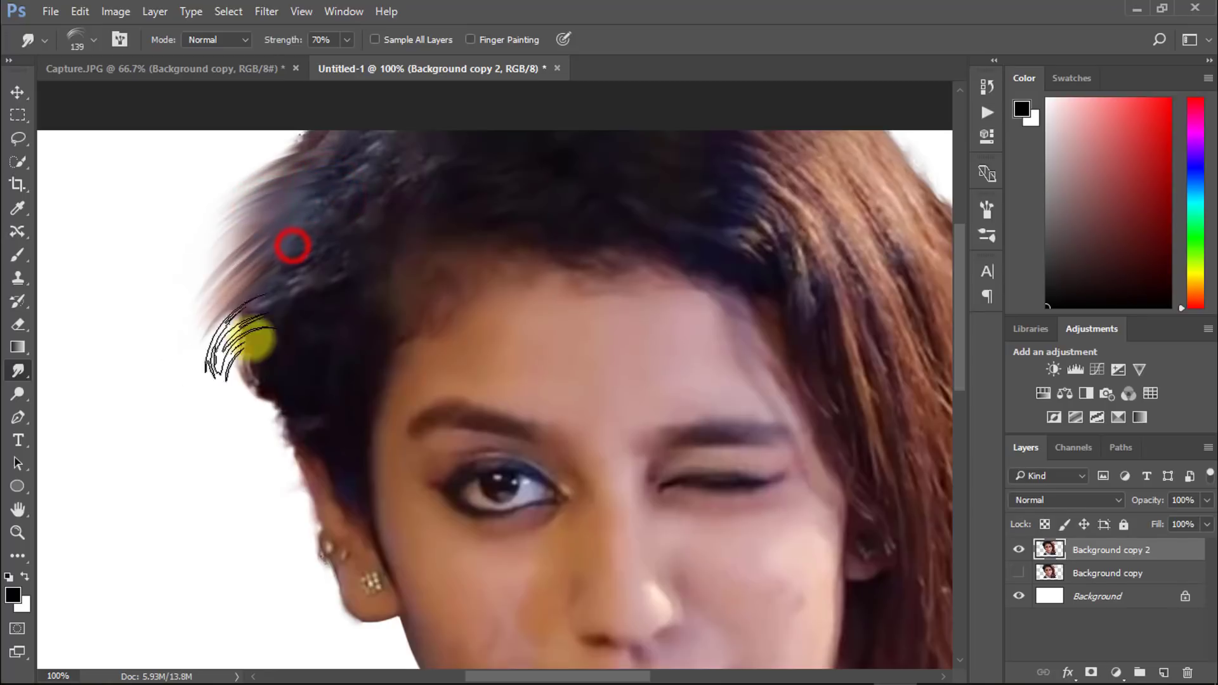
mouse_move(269, 433)
left_mouse_down()
mouse_move(250, 488)
mouse_move(299, 404)
left_mouse_up()
left_click_drag(285, 267, 191, 389)
left_click_drag(318, 327, 318, 327)
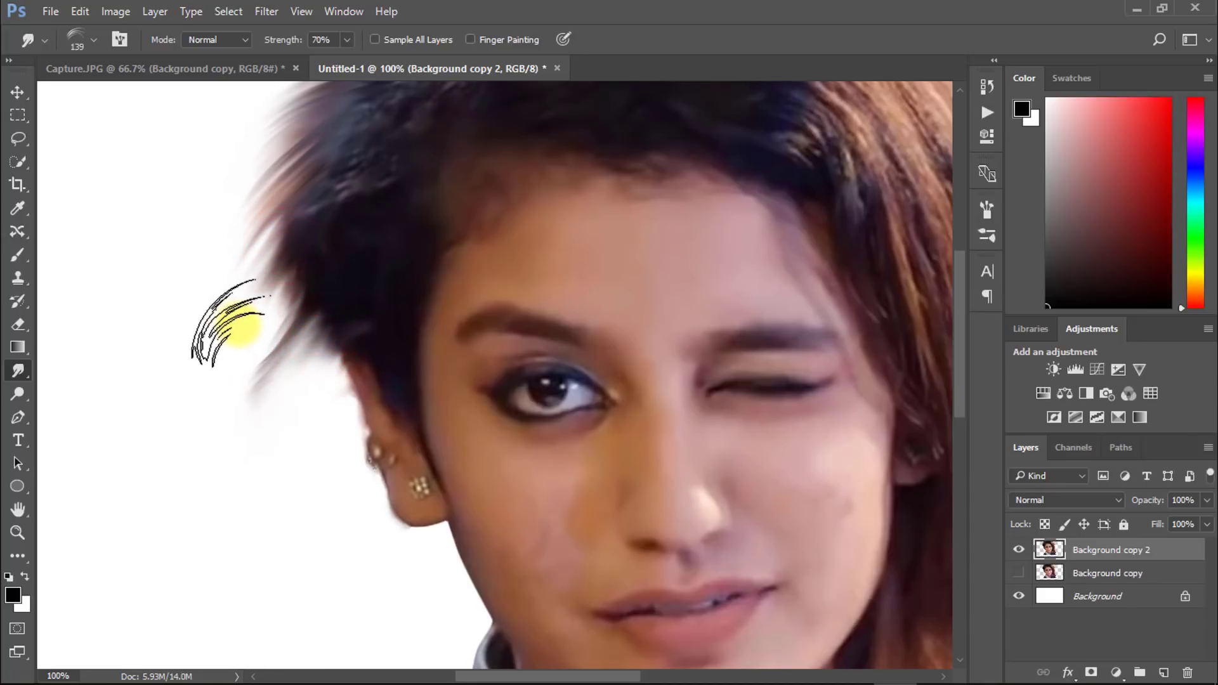
Step: Rotate the hair brush tip and smudge the dark hair above the exposed ear into long downward strands
right_click(269, 312)
left_click(185, 255)
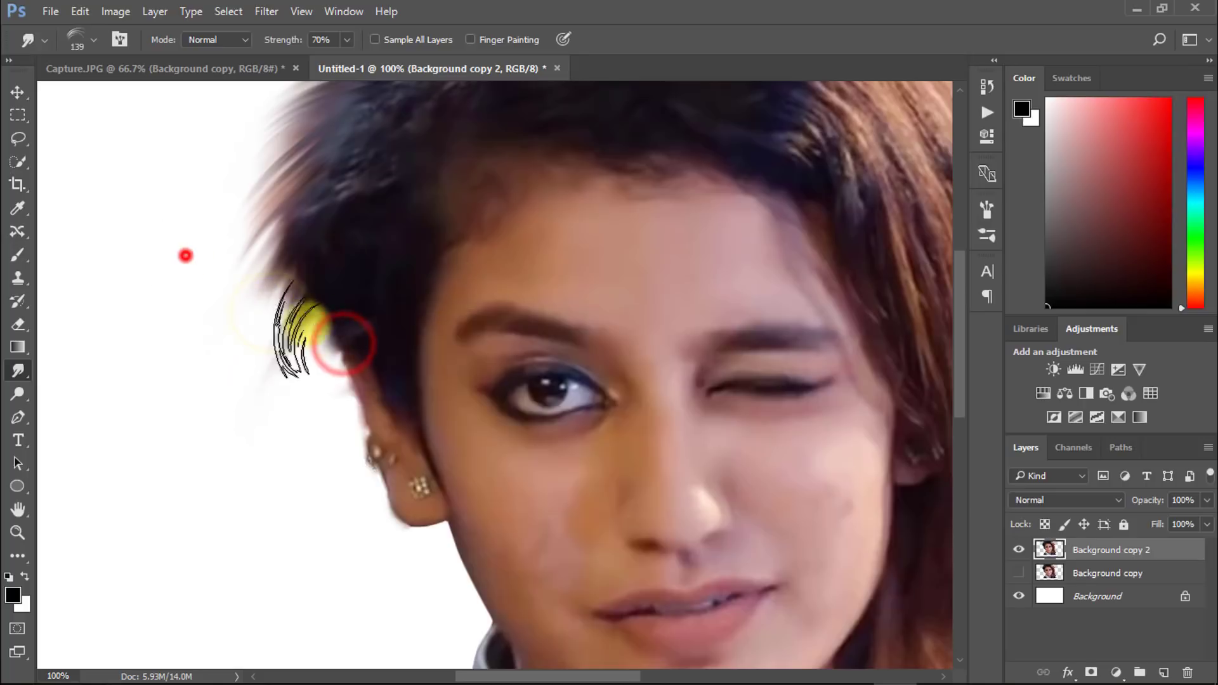
left_click_drag(296, 337, 316, 220)
mouse_move(342, 223)
left_mouse_down()
mouse_move(343, 270)
mouse_move(315, 323)
left_mouse_up()
left_click_drag(354, 237, 317, 318)
left_click_drag(335, 329, 321, 419)
left_click_drag(303, 292, 259, 476)
left_click_drag(359, 248, 303, 262)
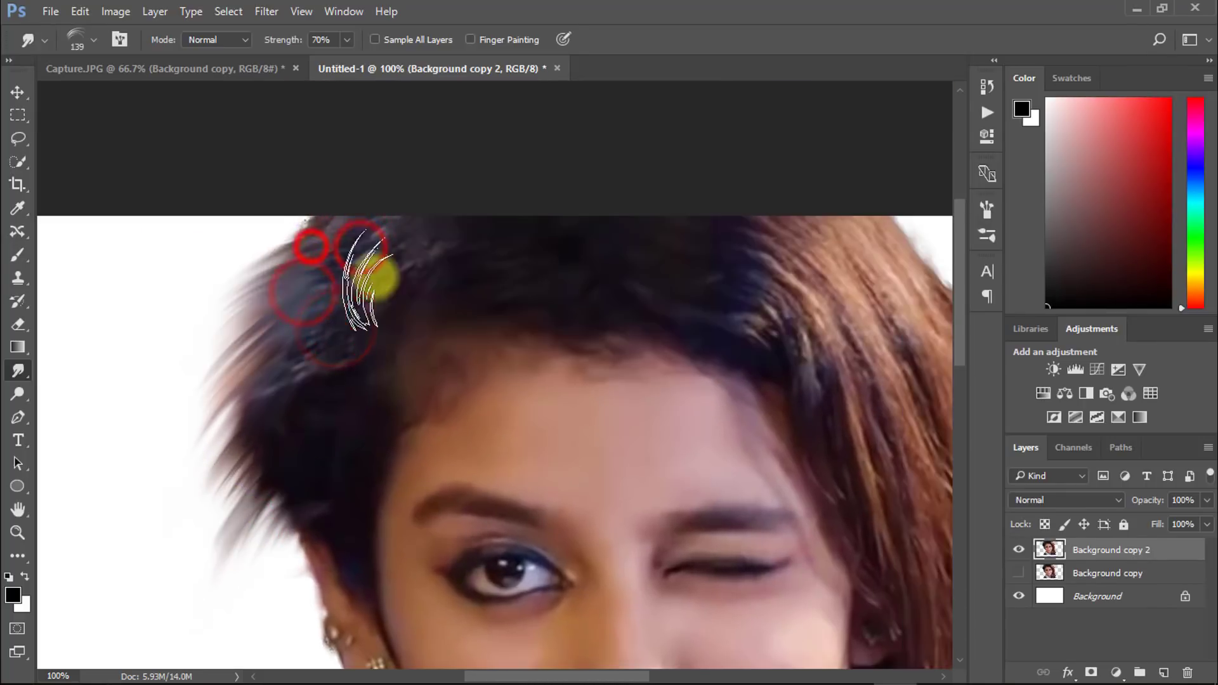
Step: Re-angle the hair brush tip and smudge the dark hair edge outward near the crown
left_click_drag(383, 402, 410, 74)
mouse_move(313, 372)
left_mouse_down()
mouse_move(307, 231)
mouse_move(280, 152)
left_mouse_up()
left_click_drag(285, 430, 286, 368)
key("ctrl+minus")
left_click_drag(504, 301, 417, 466)
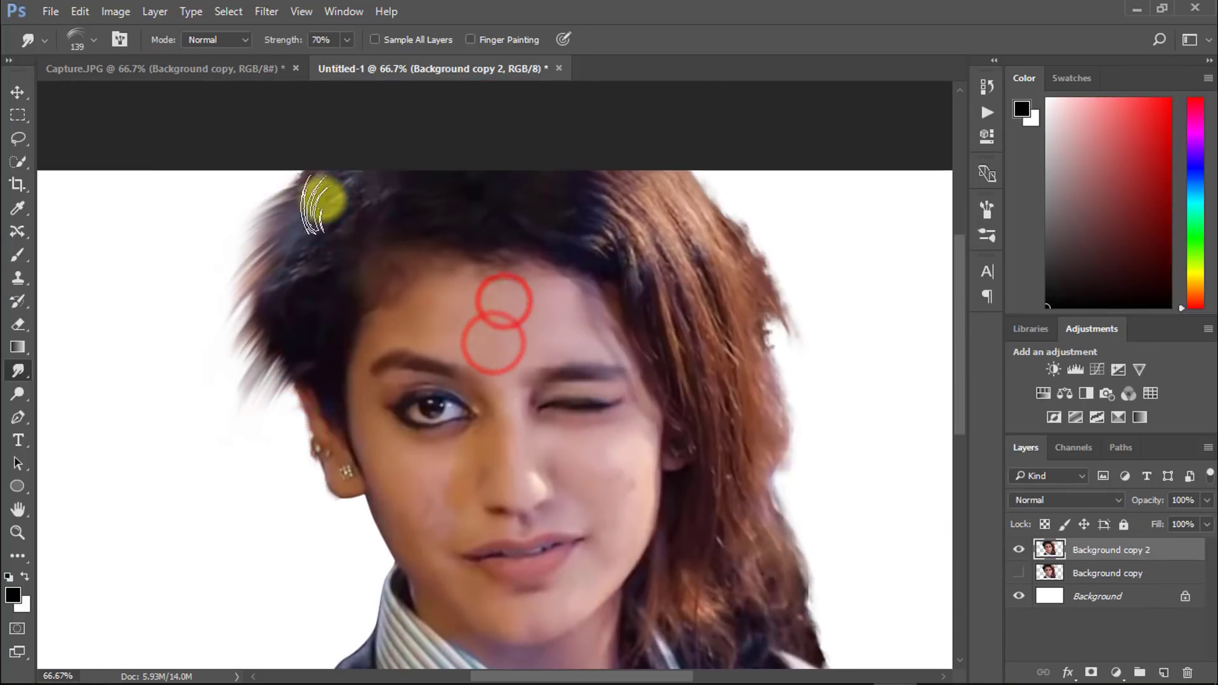
right_click(356, 200)
left_click(292, 188)
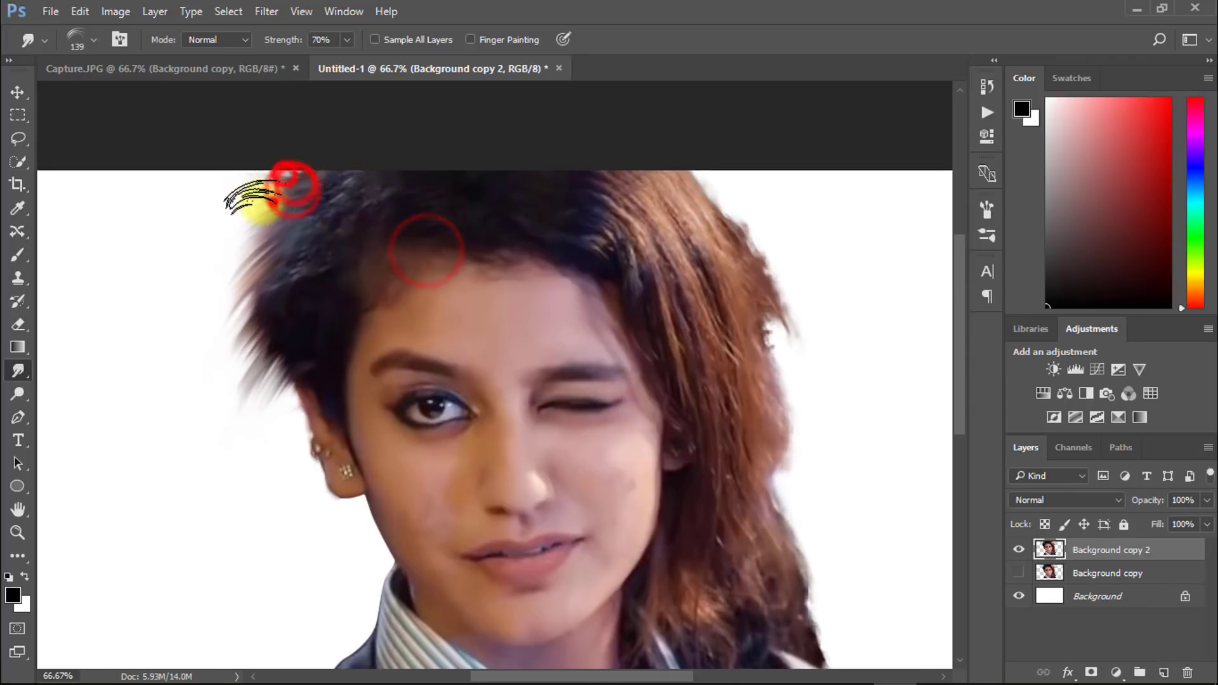
left_click_drag(272, 201, 181, 202)
Step: Smudge the inner dark hair along its growth direction, blending it into the outer strands
left_click_drag(473, 272, 543, 240)
scroll(241, 283, "up", 1)
left_click_drag(223, 332, 204, 414)
left_click_drag(196, 293, 188, 370)
left_click_drag(280, 264, 251, 285)
left_click_drag(272, 220, 149, 269)
left_click_drag(229, 199, 124, 283)
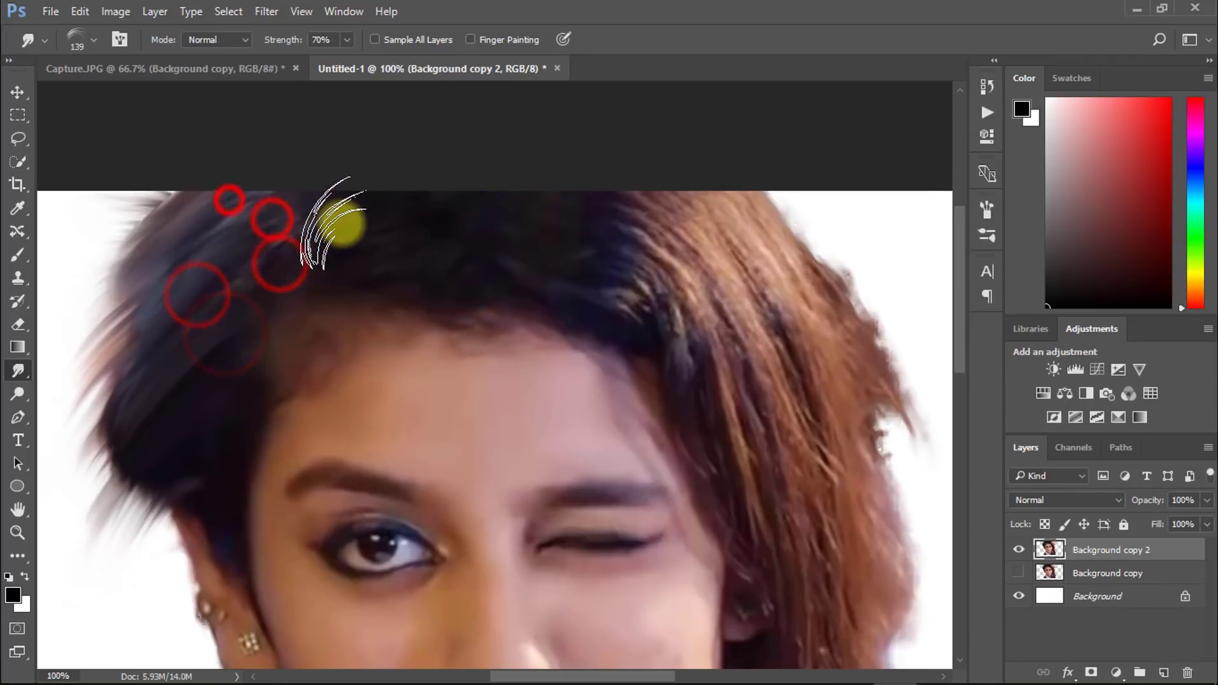
Step: Adjust the hair brush tip's angle and smudge the dark hair across the top of the head
right_click(382, 224)
left_click(450, 276)
left_click_drag(283, 228, 267, 210)
left_click_drag(267, 258, 286, 269)
left_click_drag(394, 370, 394, 358)
right_click(431, 248)
left_click(569, 176)
left_click_drag(677, 228, 515, 194)
Step: Choose the 580 px hair tip, adjust its angle, reduce it to 95 px and smudge the brown hair's outer edge outward
right_click(580, 215)
left_click(646, 507)
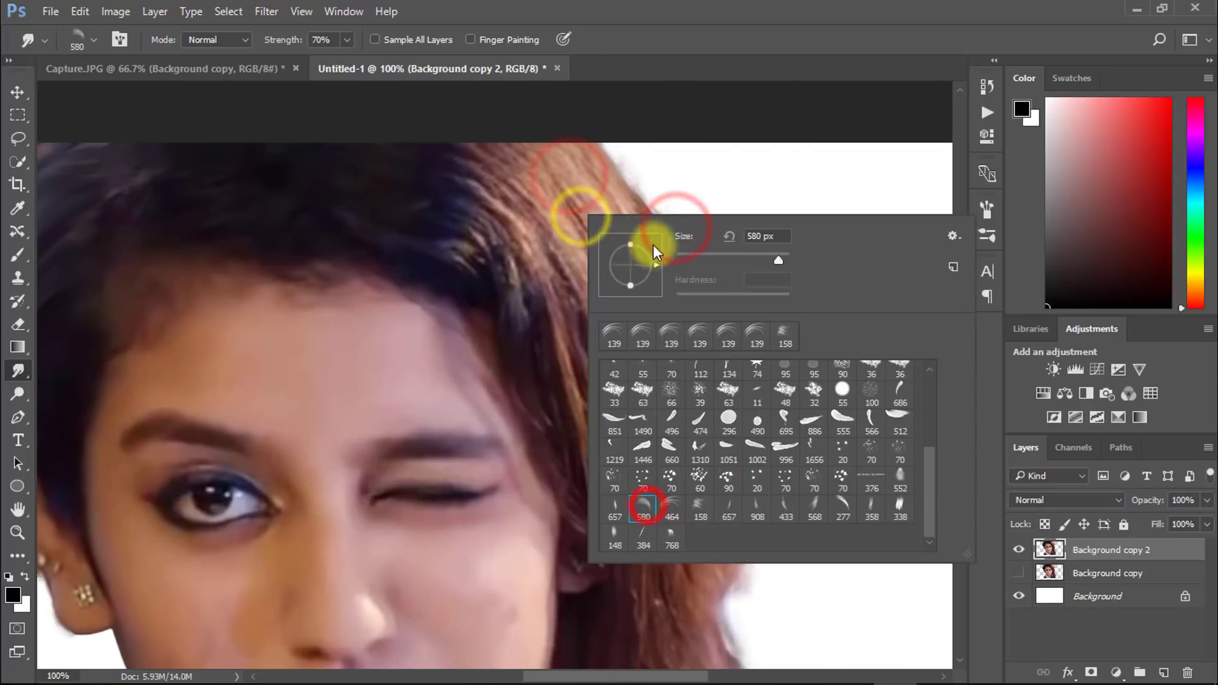
left_click(656, 268)
left_click(730, 255)
left_click(587, 175)
left_click_drag(603, 178, 625, 172)
left_click_drag(671, 231, 725, 312)
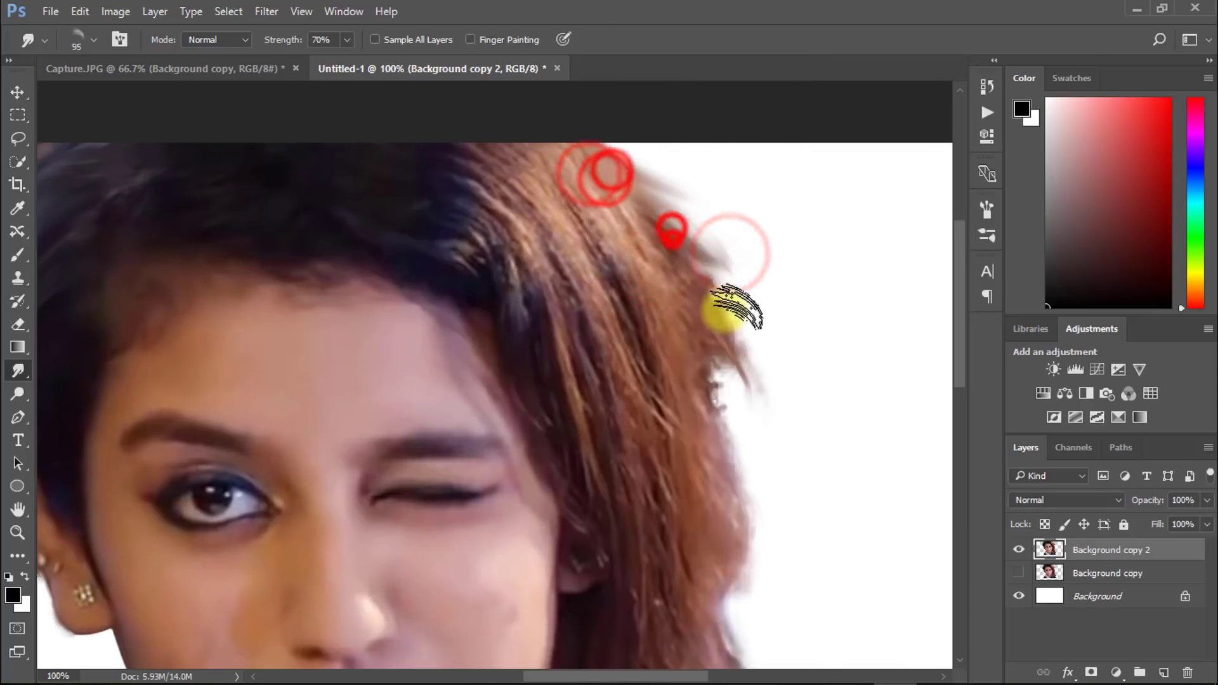
Step: Raise the Smudge strength to 76% and pull out dark strands beside the ear with the 70 px scattered-dot brush
left_click_drag(290, 38, 294, 38)
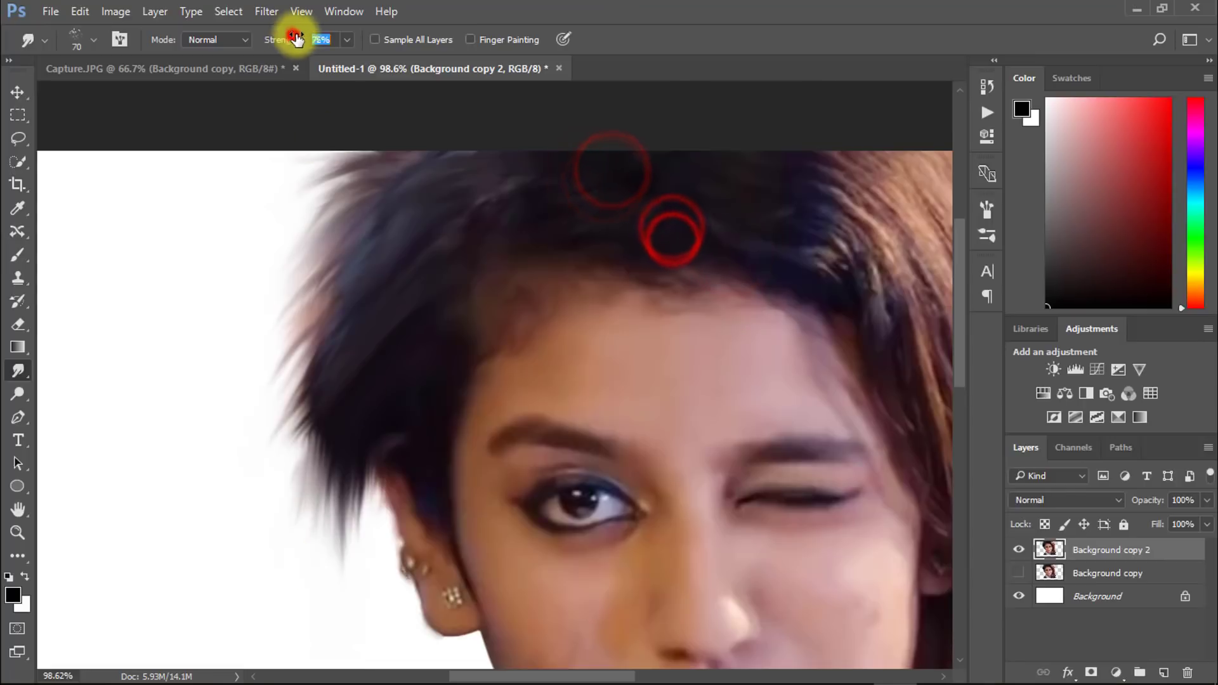
scroll(314, 228, "down", 3)
left_click(314, 228)
left_click(403, 312)
mouse_move(403, 294)
left_mouse_down()
mouse_move(283, 457)
mouse_move(356, 383)
left_mouse_up()
left_click_drag(370, 311, 345, 239)
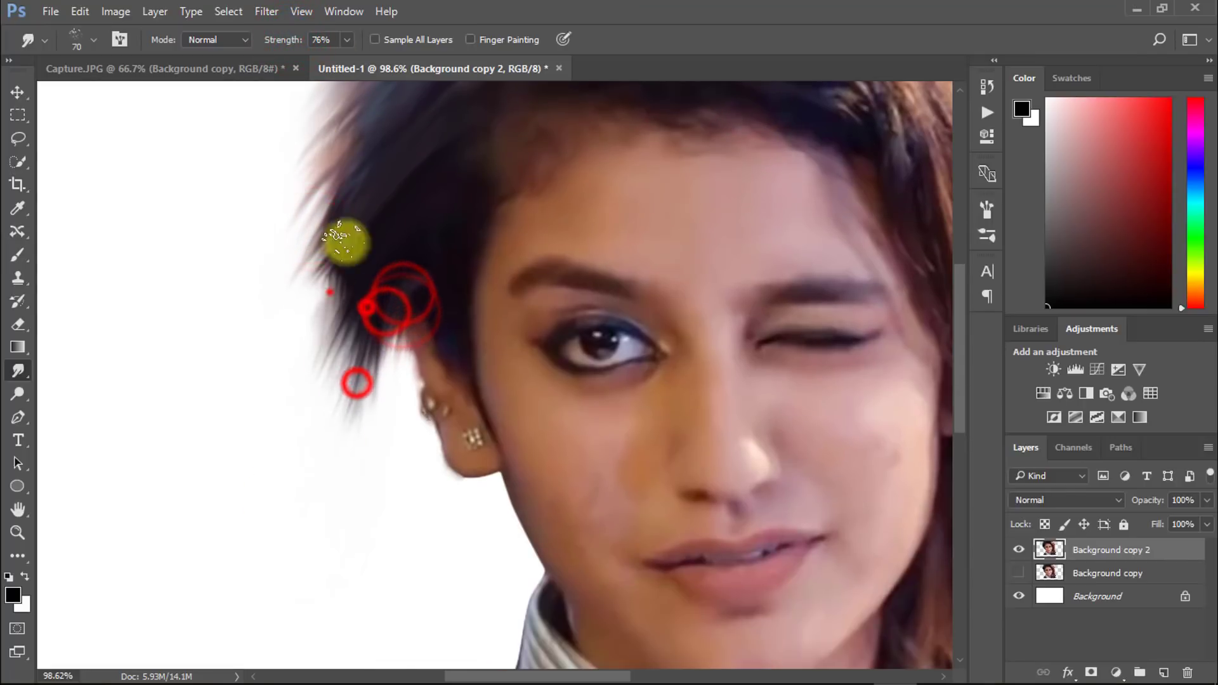
Step: Extend the dark hair tips beside the ear downward into long thin strands, using 81% Smudge strength
left_click_drag(330, 291, 321, 375)
left_click_drag(348, 389, 333, 444)
mouse_move(379, 295)
left_mouse_down()
mouse_move(394, 413)
mouse_move(385, 536)
left_mouse_up()
left_click(437, 478, "alt")
left_click_drag(375, 448, 340, 566)
left_click(387, 427, "ctrl")
left_click_drag(405, 307, 294, 295)
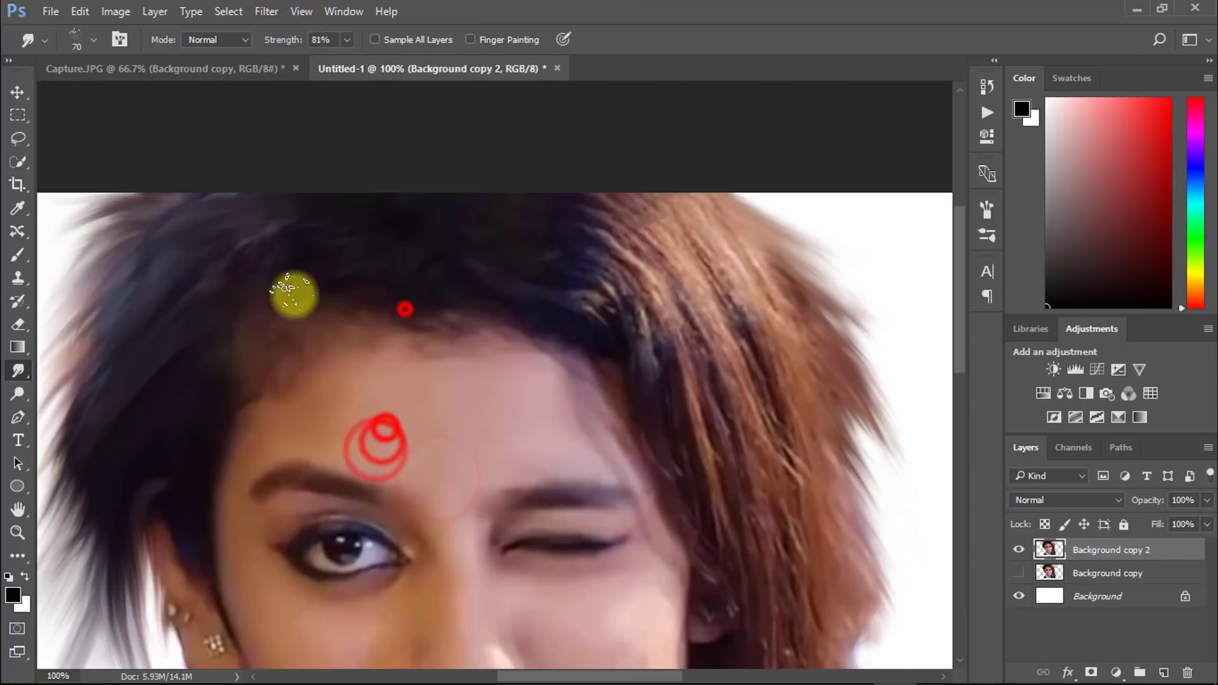
Step: Smudge the side lengths of the dark hair down toward the ear to form smooth strands
left_click_drag(198, 278, 136, 355)
left_click_drag(175, 244, 120, 330)
left_click_drag(189, 343, 117, 460)
left_click_drag(176, 408, 127, 489)
Step: Smudge the dark hair across the crown toward the brown section to smooth its texture
left_click(268, 237)
left_click_drag(291, 264, 323, 226)
left_click_drag(364, 212, 419, 216)
left_click_drag(477, 216, 506, 216)
left_click_drag(539, 269, 590, 292)
left_click_drag(622, 212, 677, 261)
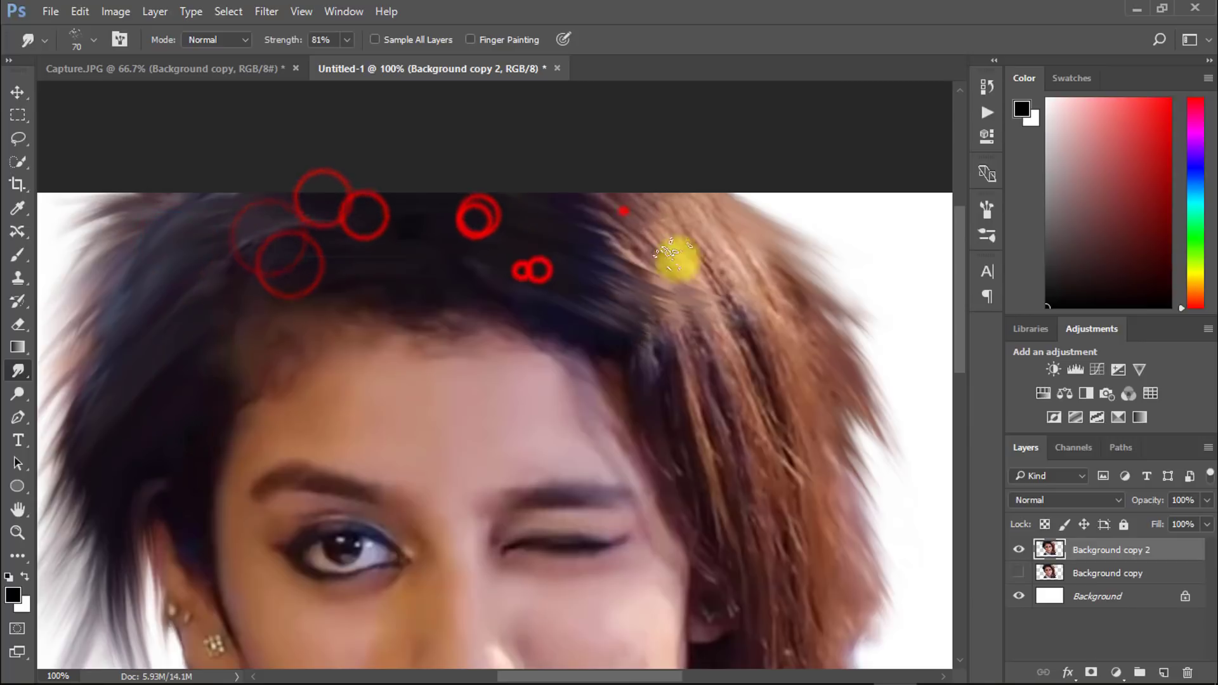
Step: Smudge the brown hair beside the forehead along its strands, from the crown down past the winking eye
left_click_drag(647, 311, 698, 438)
left_click_drag(726, 523, 720, 427)
mouse_move(607, 230)
left_mouse_down()
mouse_move(569, 197)
mouse_move(677, 315)
left_mouse_up()
left_click_drag(745, 503, 720, 370)
left_click_drag(664, 196, 673, 374)
left_click_drag(710, 413, 718, 500)
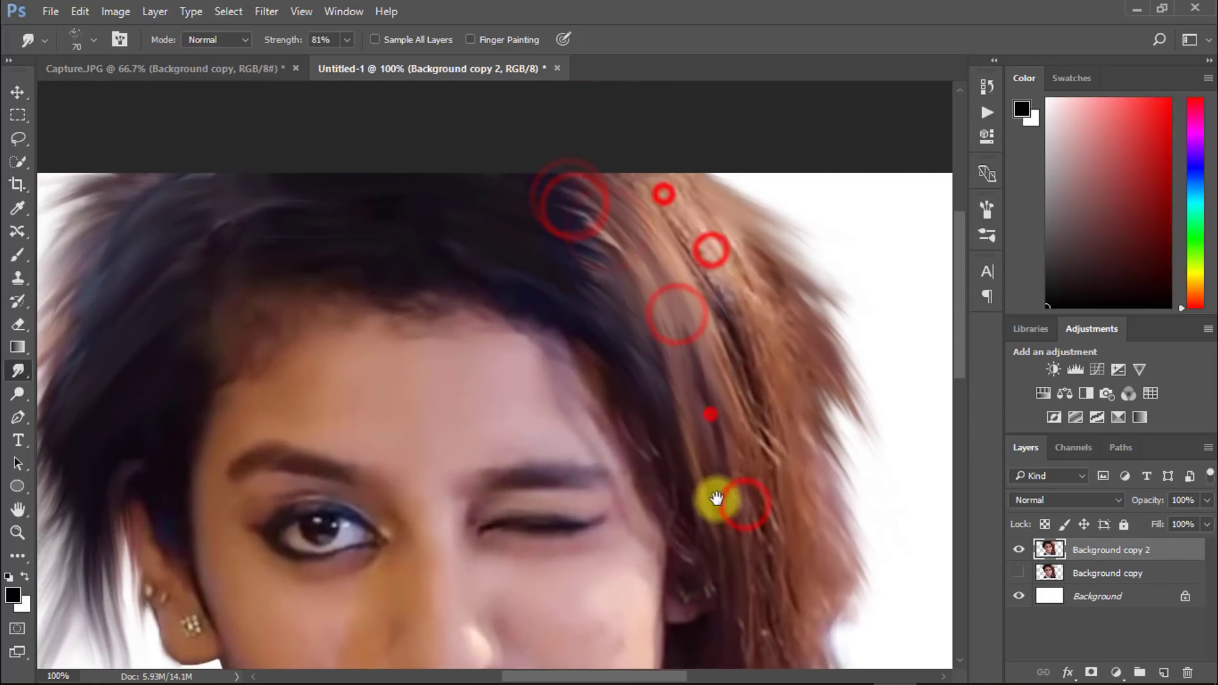
Step: Smudge the upper brown hair toward its outer edge to create smooth, tapered strands
left_click_drag(649, 190, 698, 267)
left_click_drag(714, 206, 770, 315)
left_click_drag(749, 271, 785, 315)
mouse_move(715, 186)
left_mouse_down()
mouse_move(794, 238)
mouse_move(824, 305)
left_mouse_up()
left_click_drag(894, 449, 838, 342)
mouse_move(710, 231)
left_mouse_down()
mouse_move(772, 444)
mouse_move(764, 321)
left_mouse_up()
left_click_drag(688, 122, 730, 209)
Step: Smudge the middle lengths of the brown hair downward into long continuous strands
mouse_move(661, 222)
left_mouse_down()
mouse_move(734, 489)
mouse_move(701, 558)
left_mouse_up()
left_click_drag(737, 245, 816, 484)
left_click_drag(734, 345, 739, 394)
left_click_drag(722, 280, 748, 476)
left_click_drag(789, 562, 730, 479)
Step: Smudge the lower brown hair outward over the shoulder into tapered tips
key("ctrl+minus")
left_click_drag(681, 356, 748, 511)
left_click_drag(775, 570, 759, 525)
left_click_drag(691, 459, 777, 549)
left_click_drag(666, 429, 824, 590)
left_click_drag(734, 508, 793, 581)
left_click_drag(770, 503, 801, 546)
left_click_drag(775, 487, 804, 530)
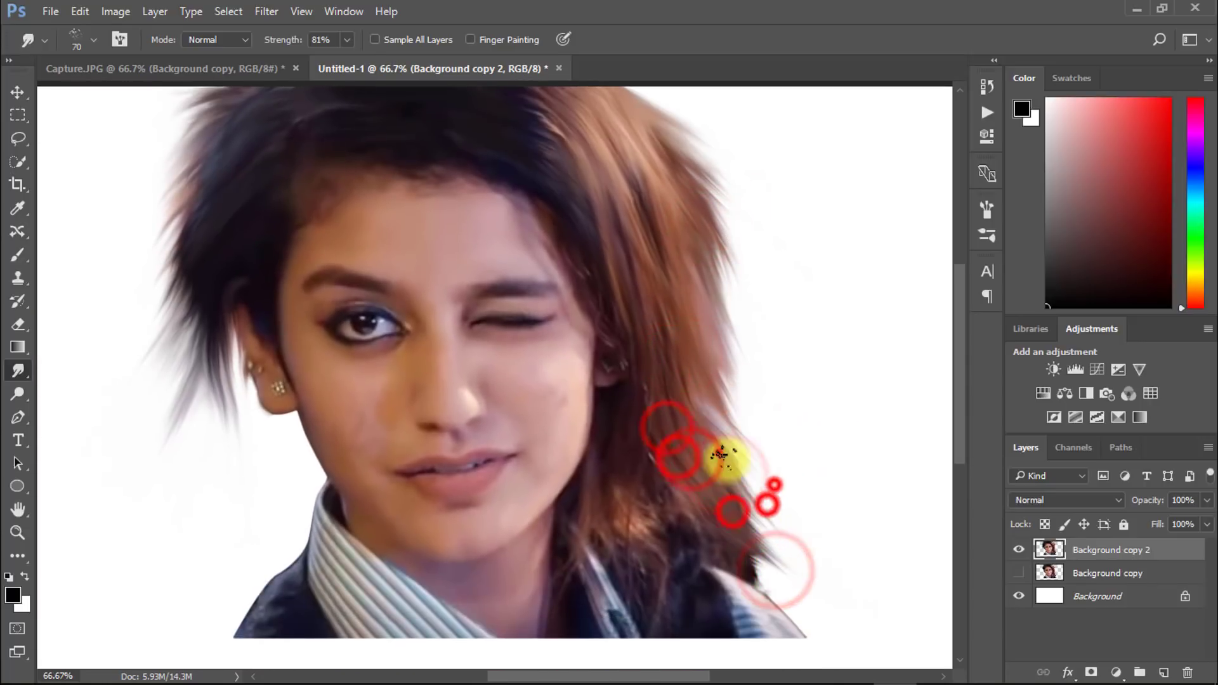
left_click_drag(718, 454, 787, 533)
mouse_move(666, 448)
left_mouse_down()
mouse_move(715, 538)
mouse_move(793, 603)
left_mouse_up()
Step: Smudge the brown hair beside the neck down over the collar and jacket
left_click_drag(634, 429, 619, 565)
left_click_drag(628, 457, 642, 603)
left_click_drag(644, 526, 638, 625)
left_click_drag(662, 520, 657, 596)
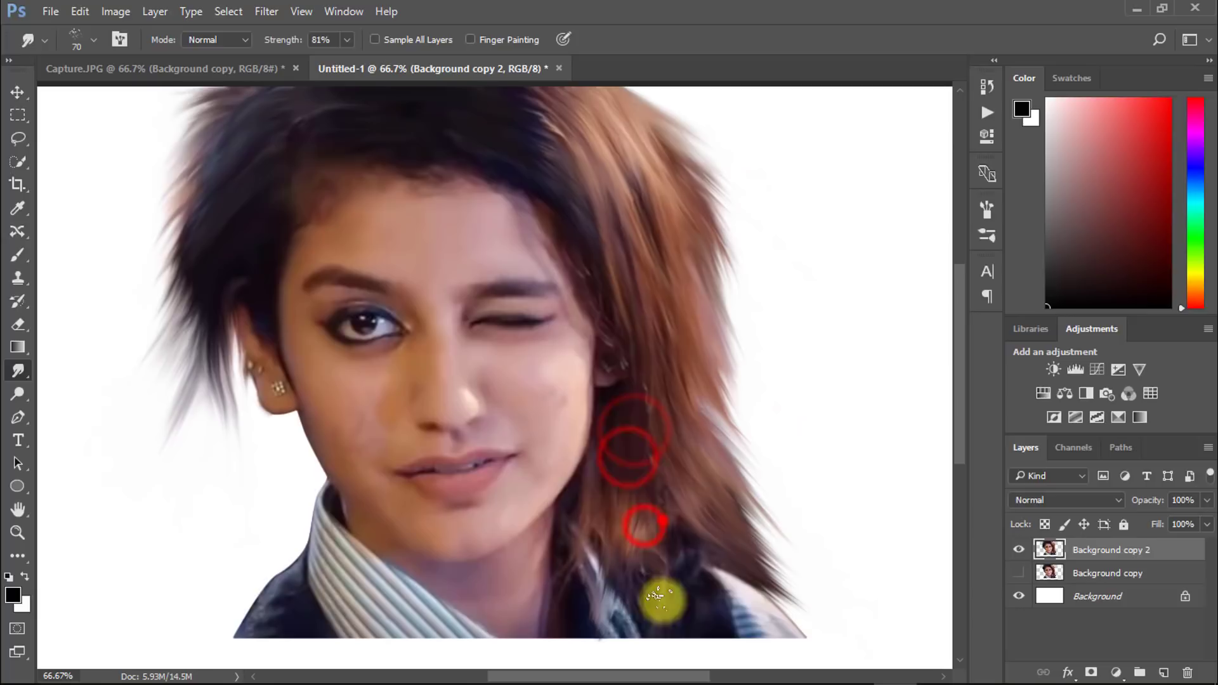
Step: Refine the hair strands along the face and around the ear with the 70 px Smudge brush
left_click(616, 487, "ctrl")
scroll(628, 470, "up", 4)
left_click(670, 351, "alt")
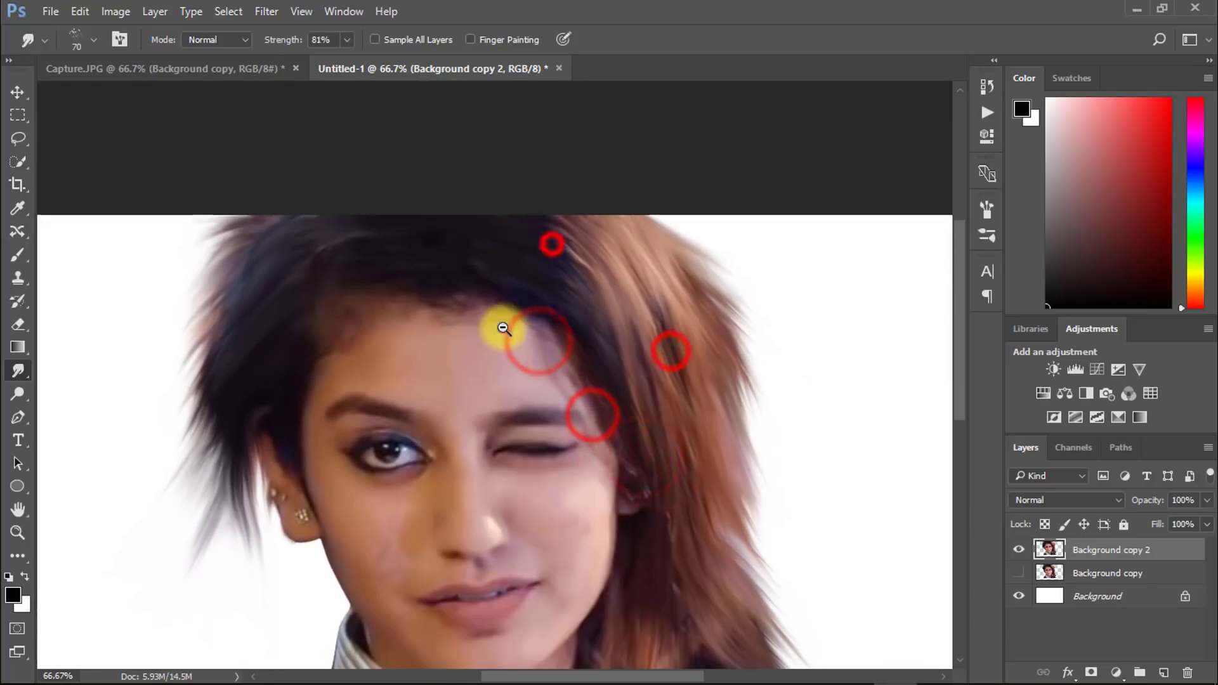
left_click_drag(503, 329, 539, 176)
left_click_drag(267, 362, 274, 444)
left_click_drag(289, 323, 305, 398)
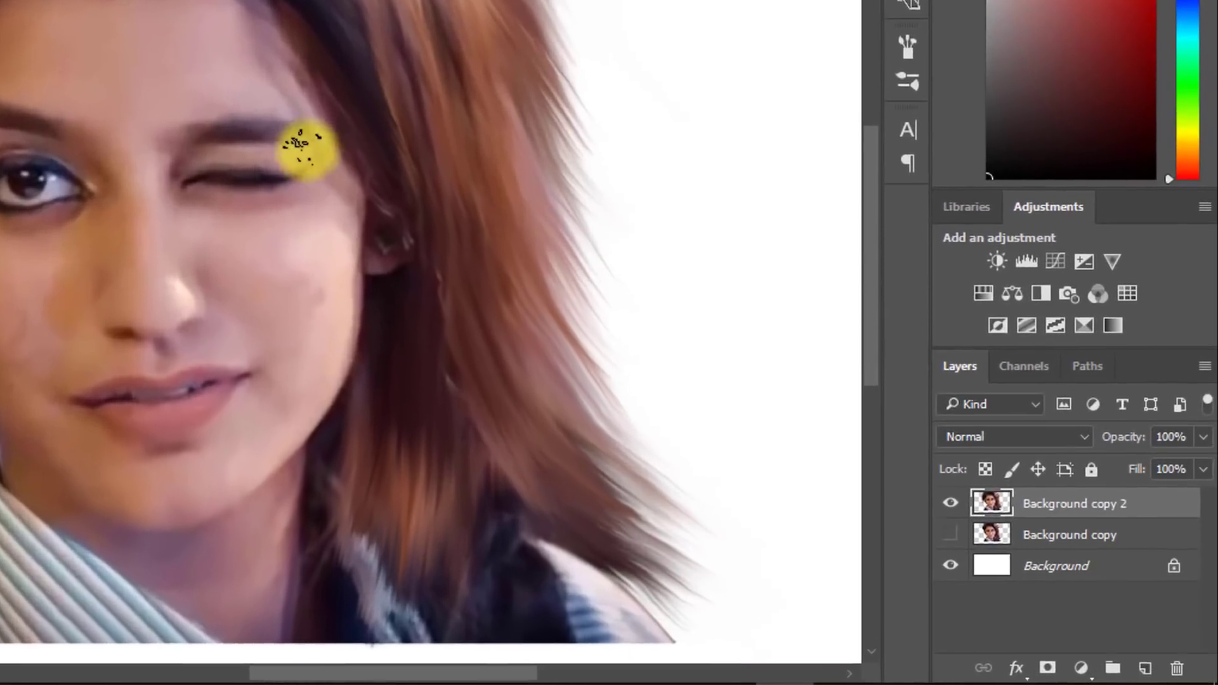
Step: Load the Finger_Paints_Brush_set_by_LDN755 brush set from the MY USE Brushes folder
right_click(467, 245)
left_click(684, 93)
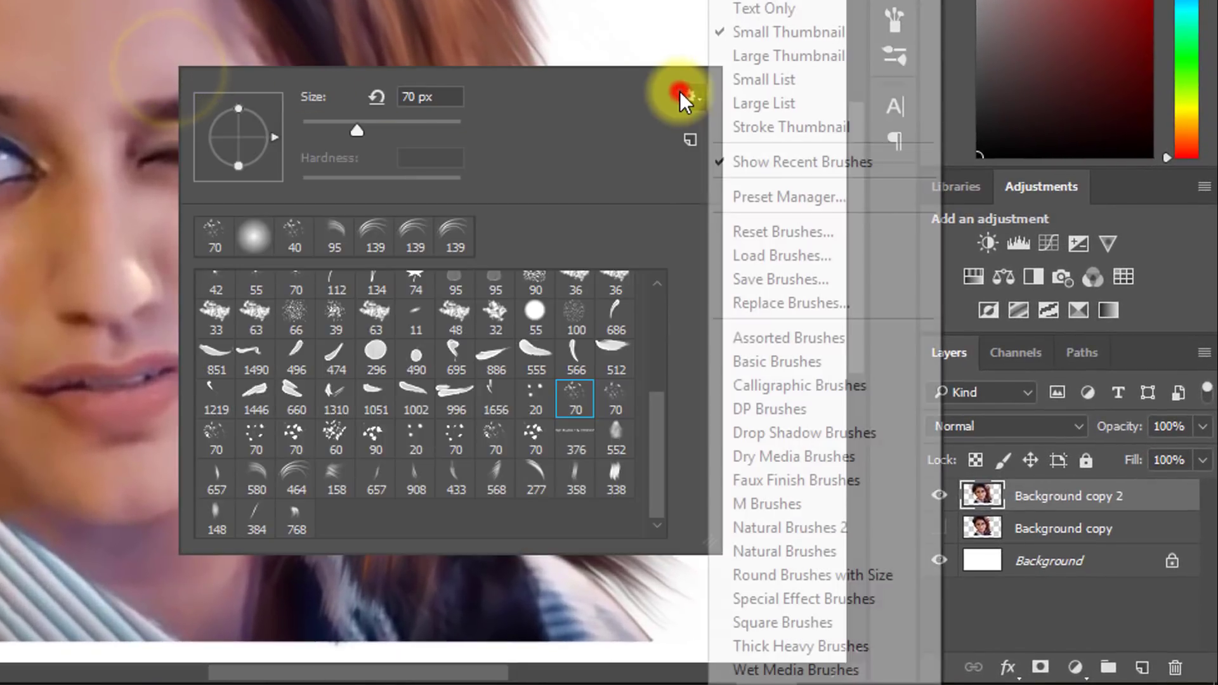
left_click(767, 250)
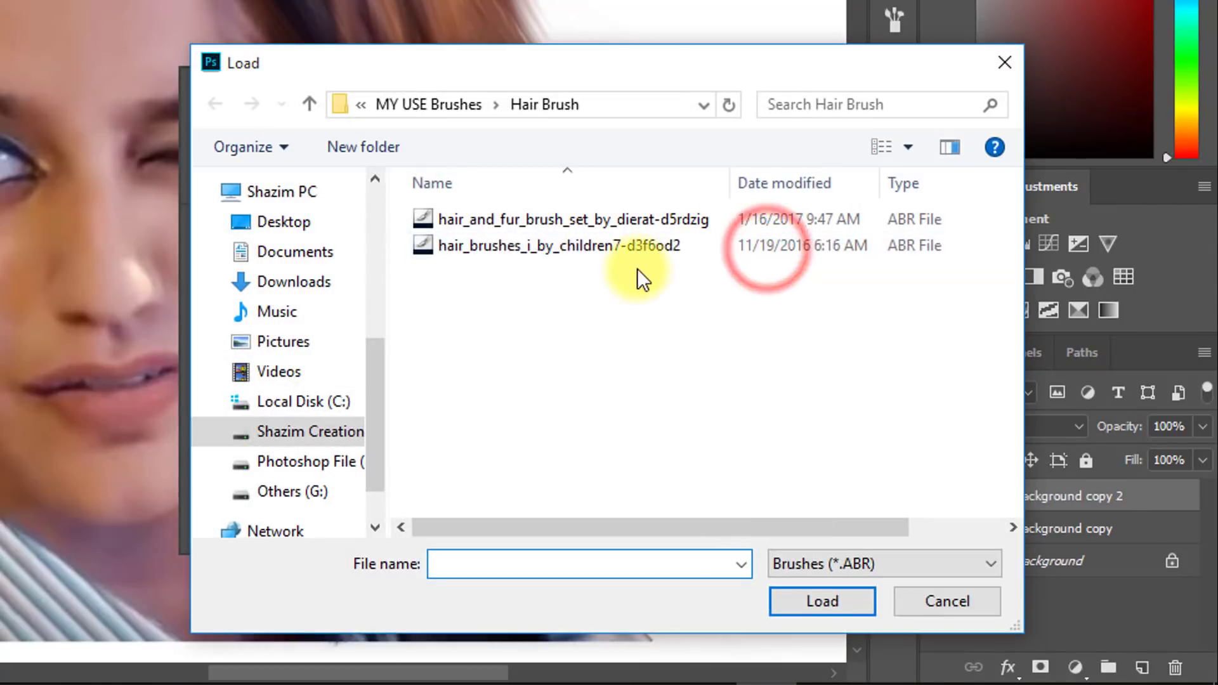
left_click(309, 105)
scroll(498, 311, "down", 2)
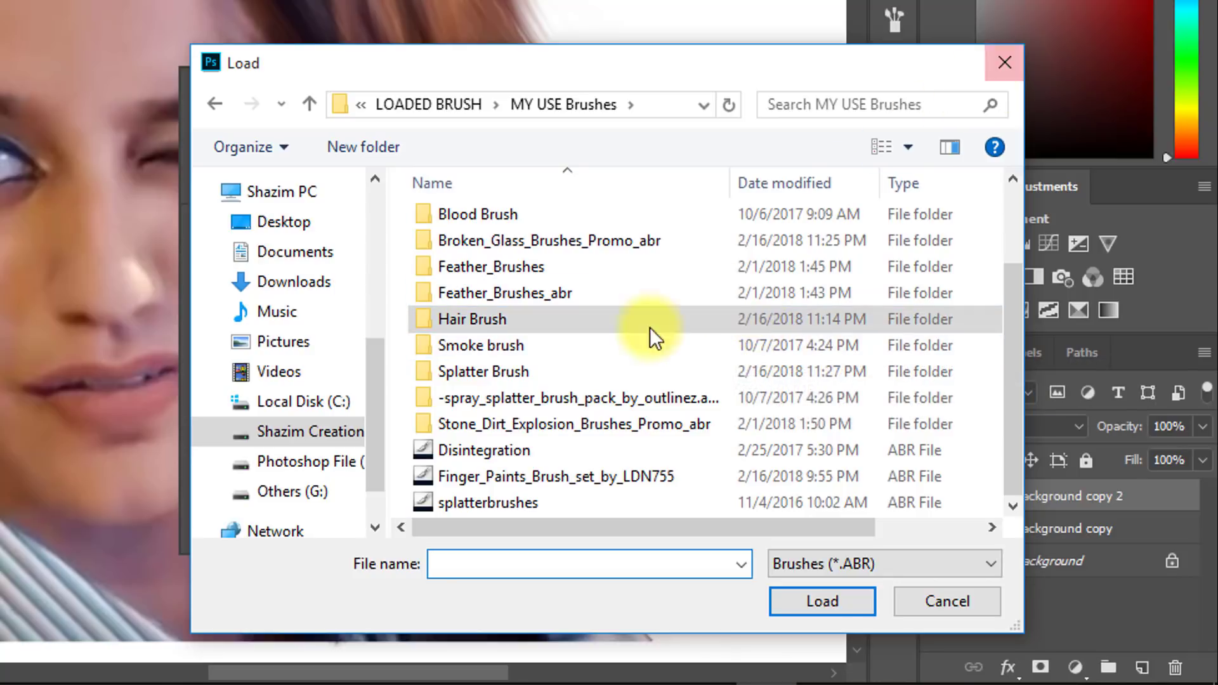
left_click(456, 474)
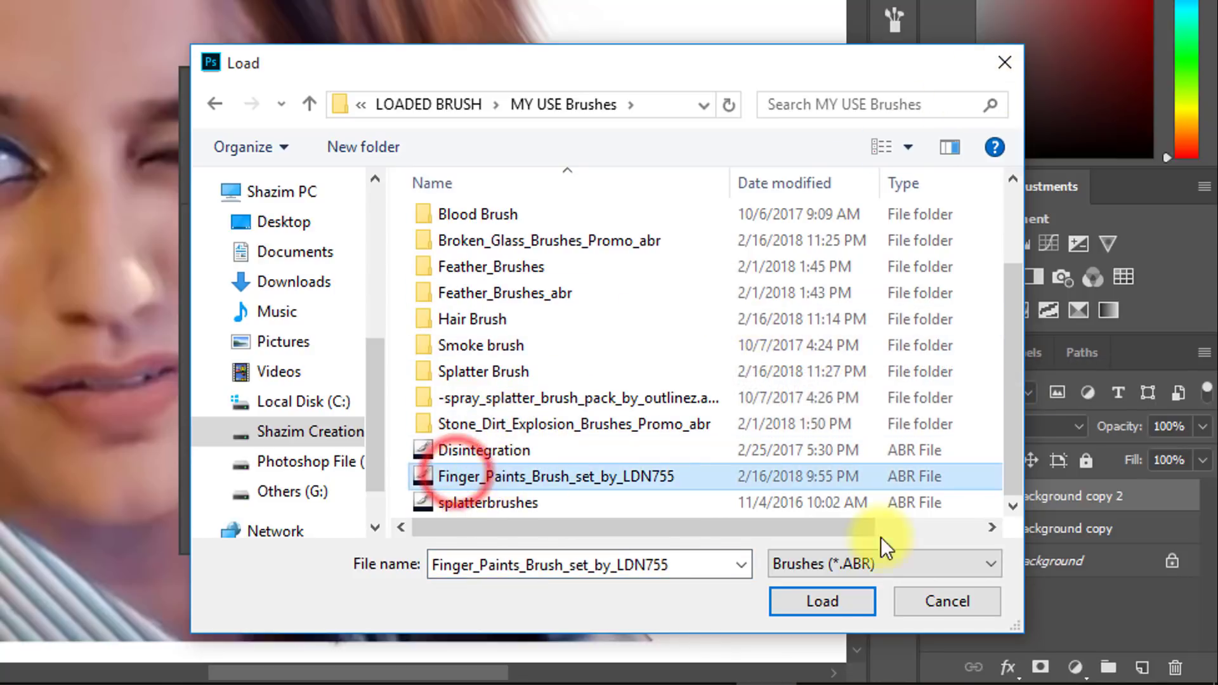
left_click(834, 606)
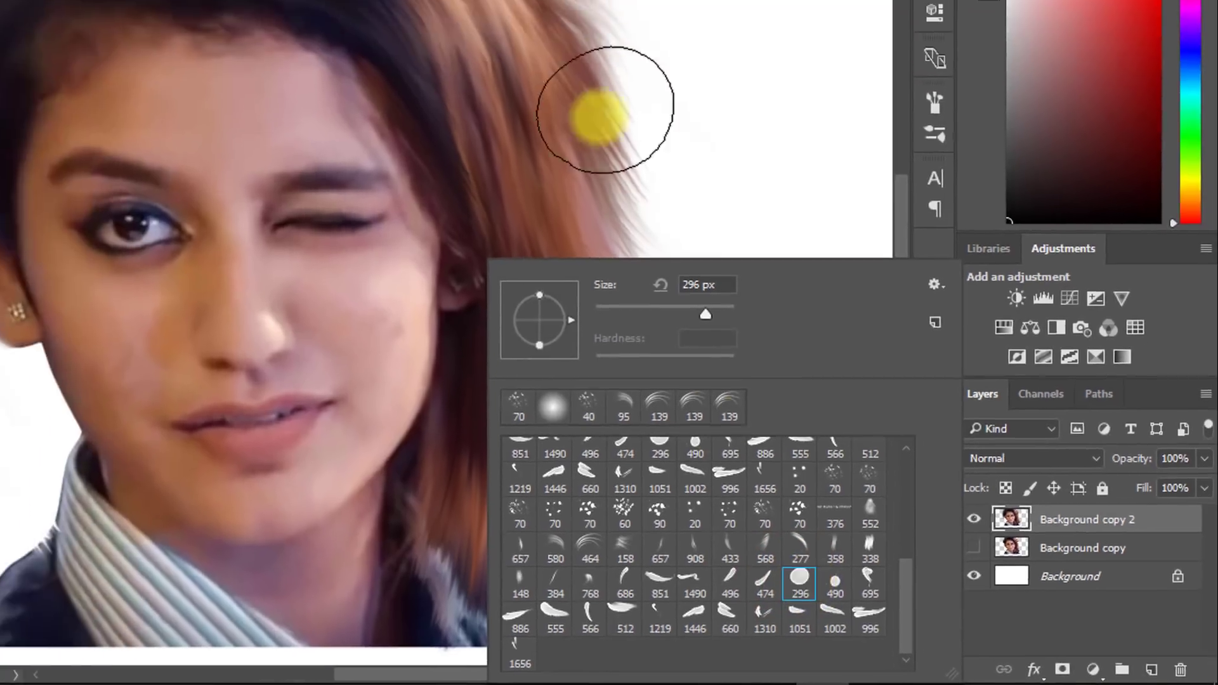
Step: Smooth the forehead skin with the Smudge tool using the round finger-paint brush at 125 px and 47% strength
left_click(657, 5)
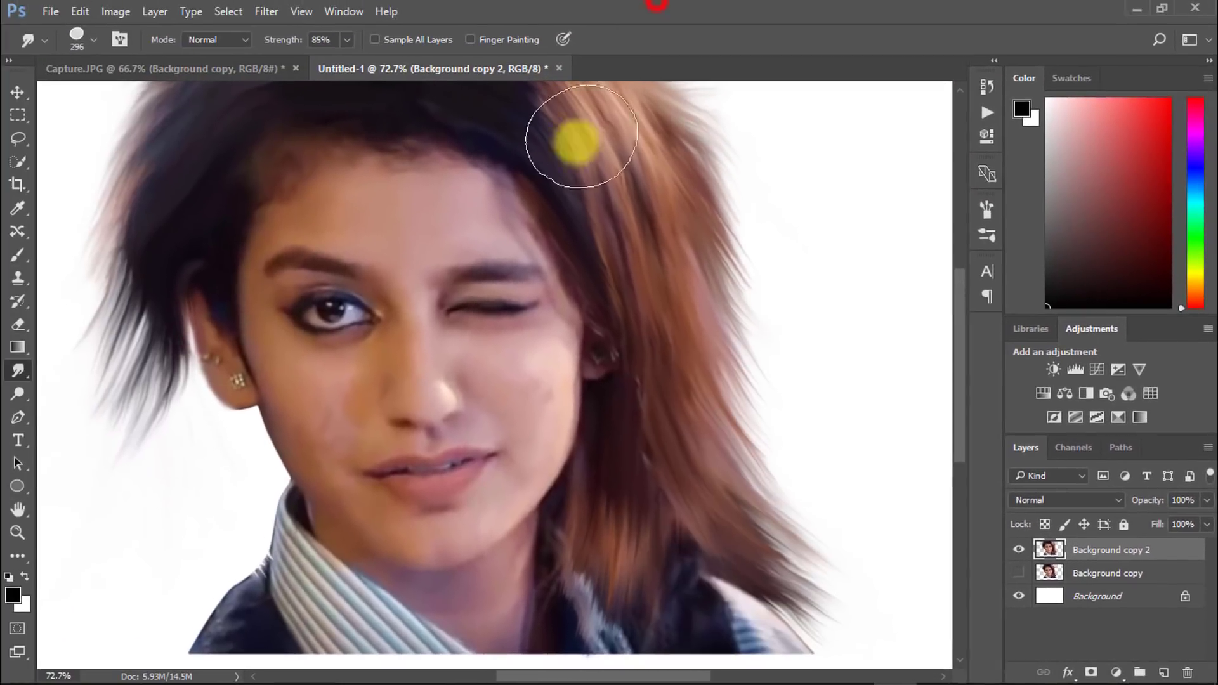
left_click(371, 206)
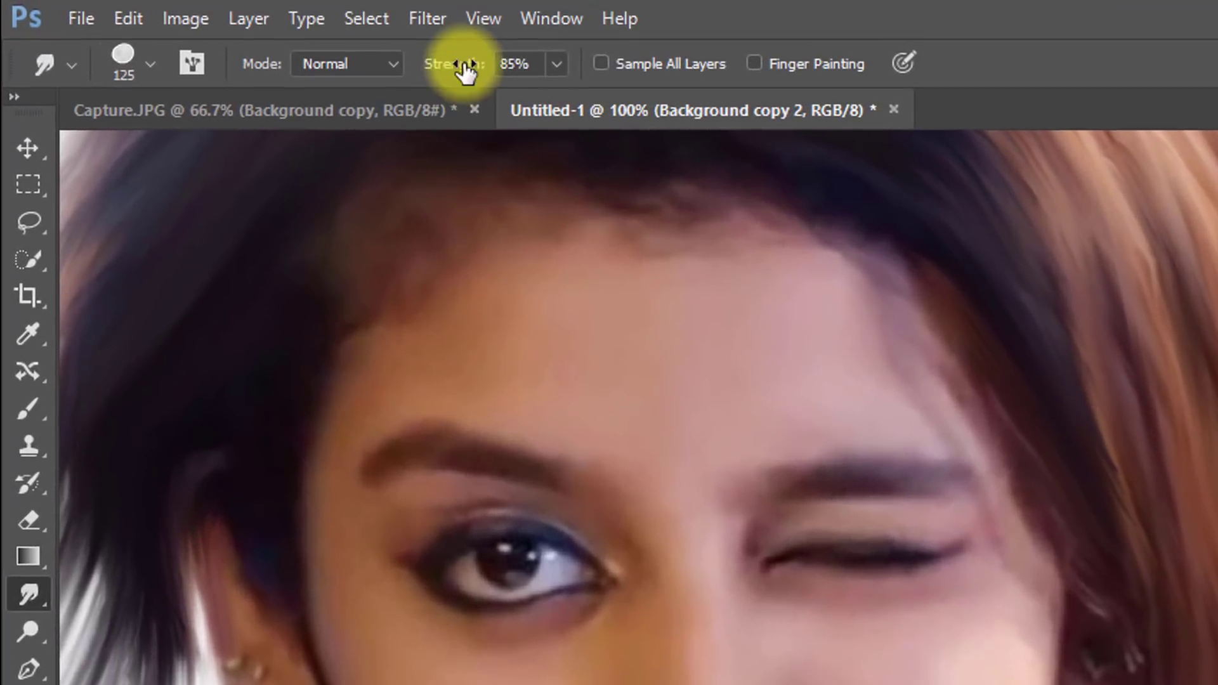
left_click_drag(516, 345, 625, 336)
left_click_drag(631, 337, 553, 320)
left_click_drag(557, 316, 708, 297)
left_click(669, 348)
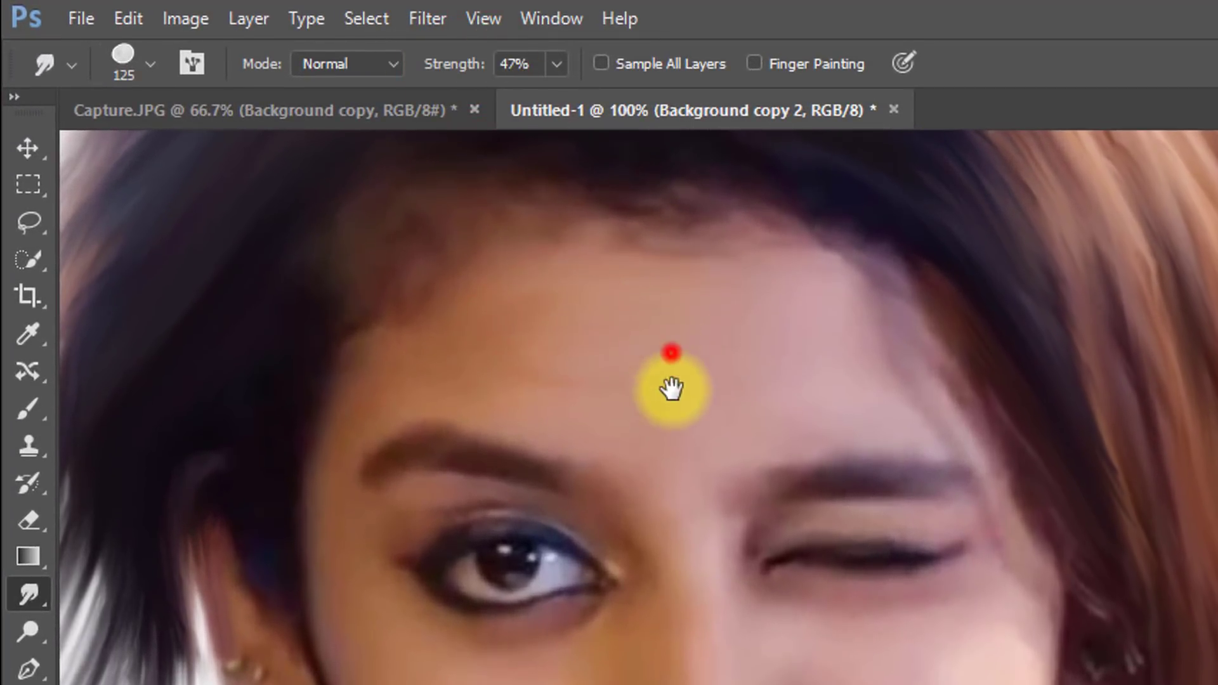
left_click(640, 337, "alt")
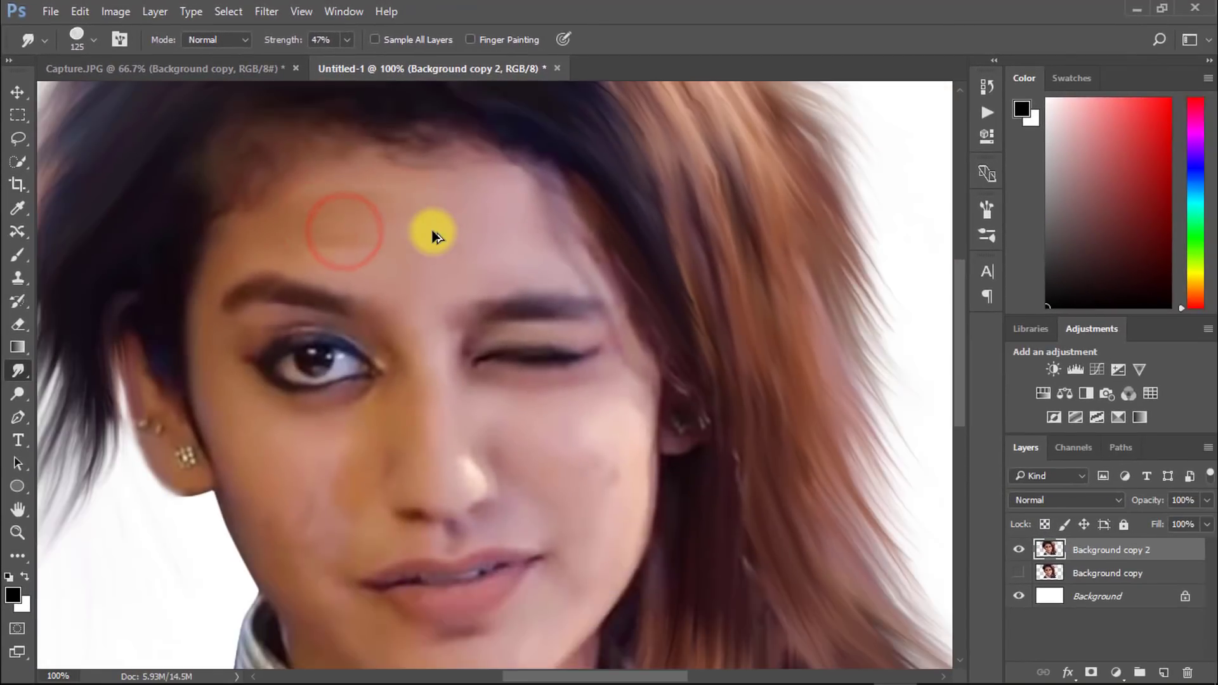
Step: Reduce the Smudge brush to 50 px and smooth the cheek skin beside the nose, below the open eye
key("ctrl+plus")
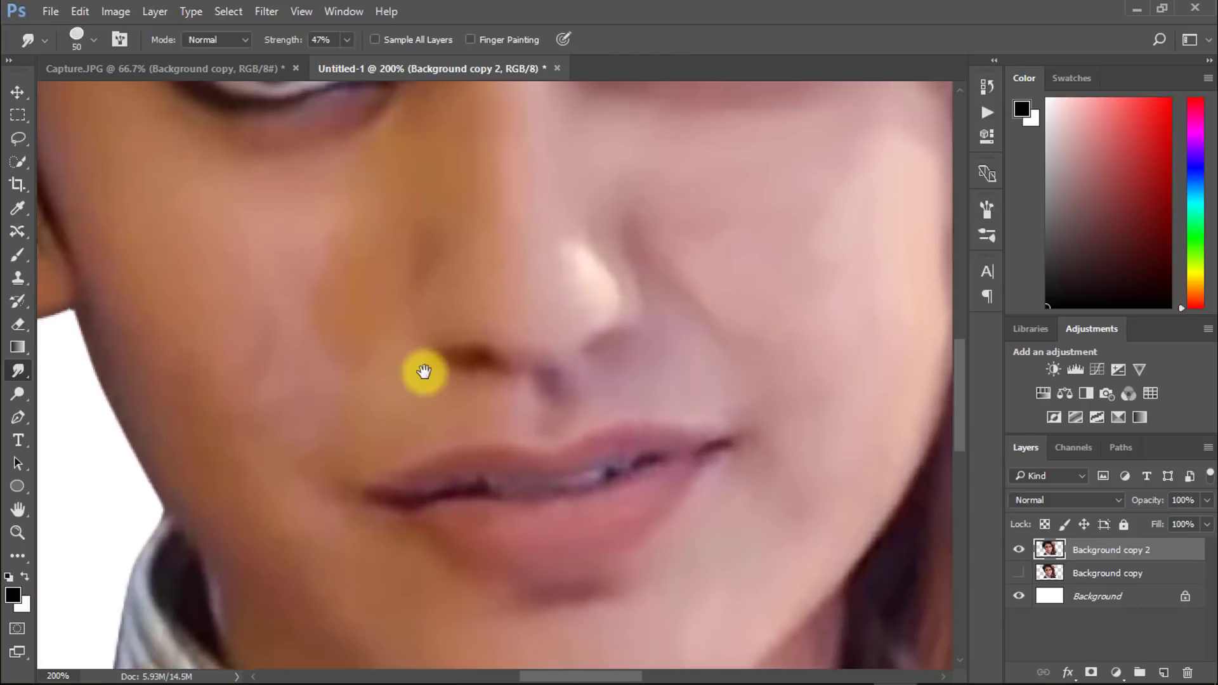
left_click_drag(421, 373, 465, 401)
key("bracketleft")
key("bracketleft")
key("bracketleft")
key("bracketleft")
left_click_drag(377, 287, 343, 341)
mouse_move(357, 271)
left_mouse_down()
mouse_move(274, 316)
mouse_move(388, 257)
left_mouse_up()
mouse_move(280, 256)
left_mouse_down()
mouse_move(368, 292)
mouse_move(226, 310)
mouse_move(206, 266)
mouse_move(313, 307)
mouse_move(362, 417)
mouse_move(299, 422)
left_mouse_up()
mouse_move(299, 422)
left_mouse_down()
mouse_move(421, 438)
mouse_move(331, 435)
left_mouse_up()
left_click_drag(423, 195, 428, 238)
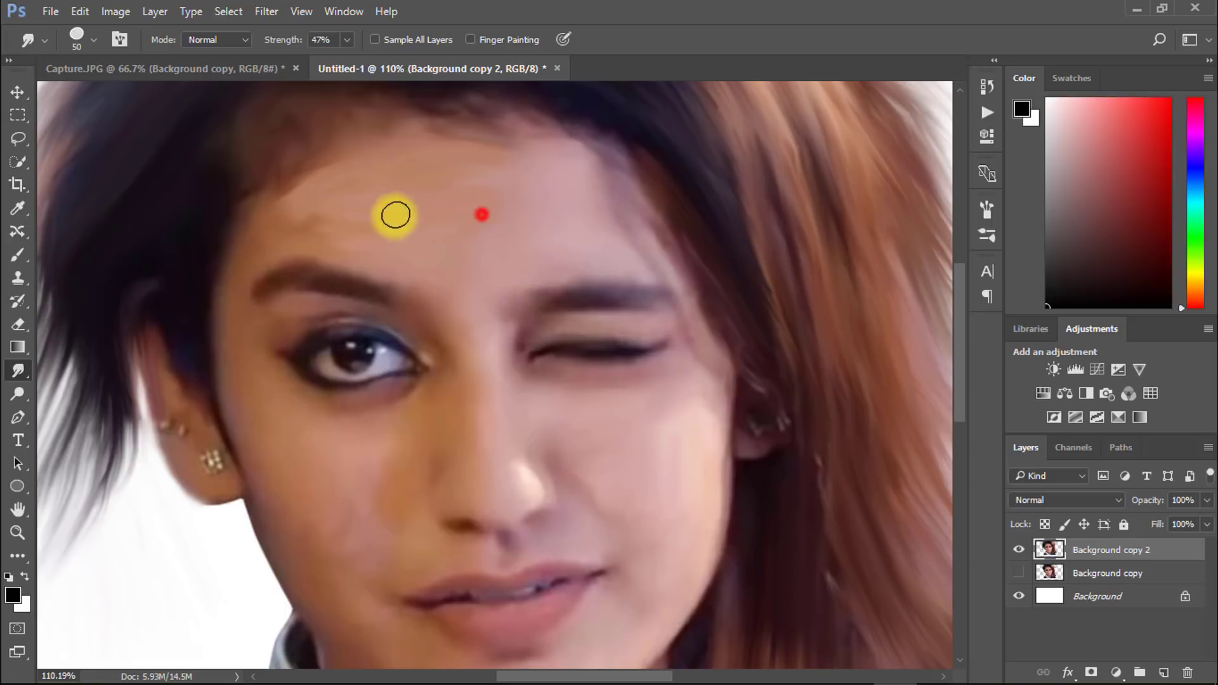
Step: Smudge the central forehead between the hairline and eyebrows with short 50 px strokes
left_click_drag(503, 210, 408, 217)
mouse_move(463, 201)
left_mouse_down()
mouse_move(373, 193)
mouse_move(473, 168)
mouse_move(394, 186)
left_mouse_up()
mouse_move(431, 197)
left_mouse_down()
mouse_move(499, 194)
mouse_move(430, 217)
left_mouse_up()
mouse_move(556, 212)
left_mouse_down()
mouse_move(487, 217)
mouse_move(533, 193)
left_mouse_up()
mouse_move(476, 171)
left_mouse_down()
mouse_move(392, 183)
mouse_move(415, 190)
left_mouse_up()
mouse_move(417, 178)
left_mouse_down()
mouse_move(505, 163)
mouse_move(471, 184)
left_mouse_up()
mouse_move(479, 198)
left_mouse_down()
mouse_move(519, 199)
mouse_move(432, 206)
left_mouse_up()
Step: Soften the upper forehead with the Smudge brush at 80 px and 30% strength
key("bracketright")
key("bracketright")
key("bracketright")
left_click(355, 190)
left_click(394, 190)
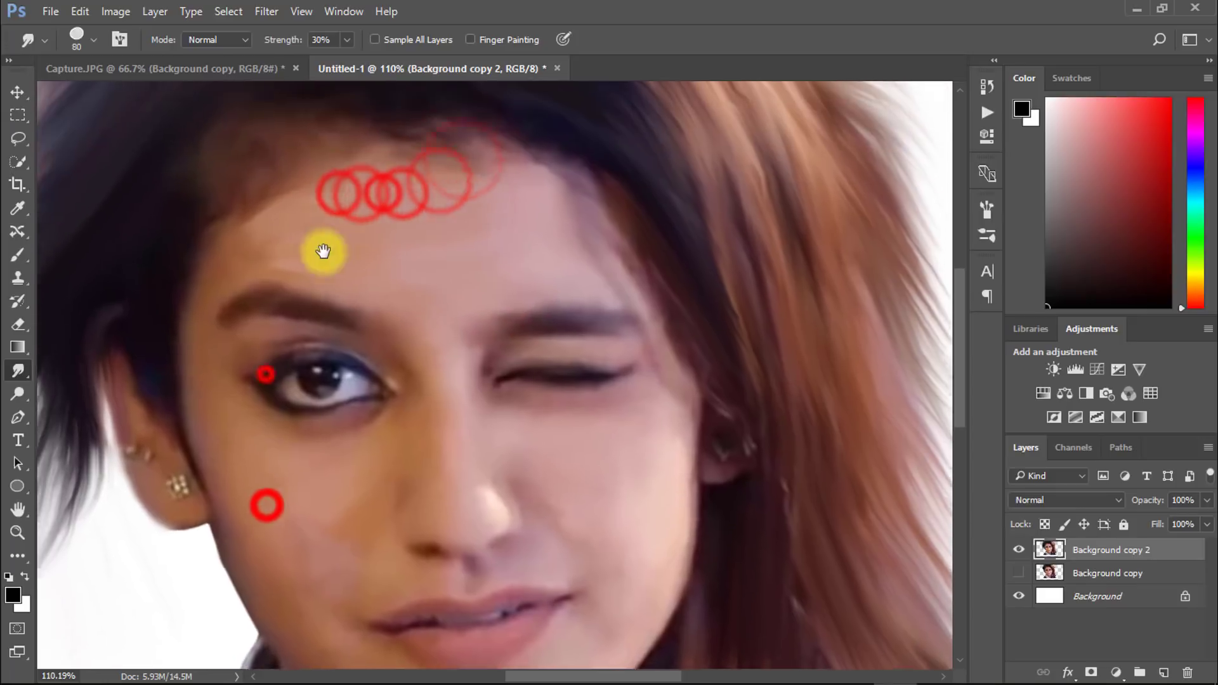
left_click(289, 282)
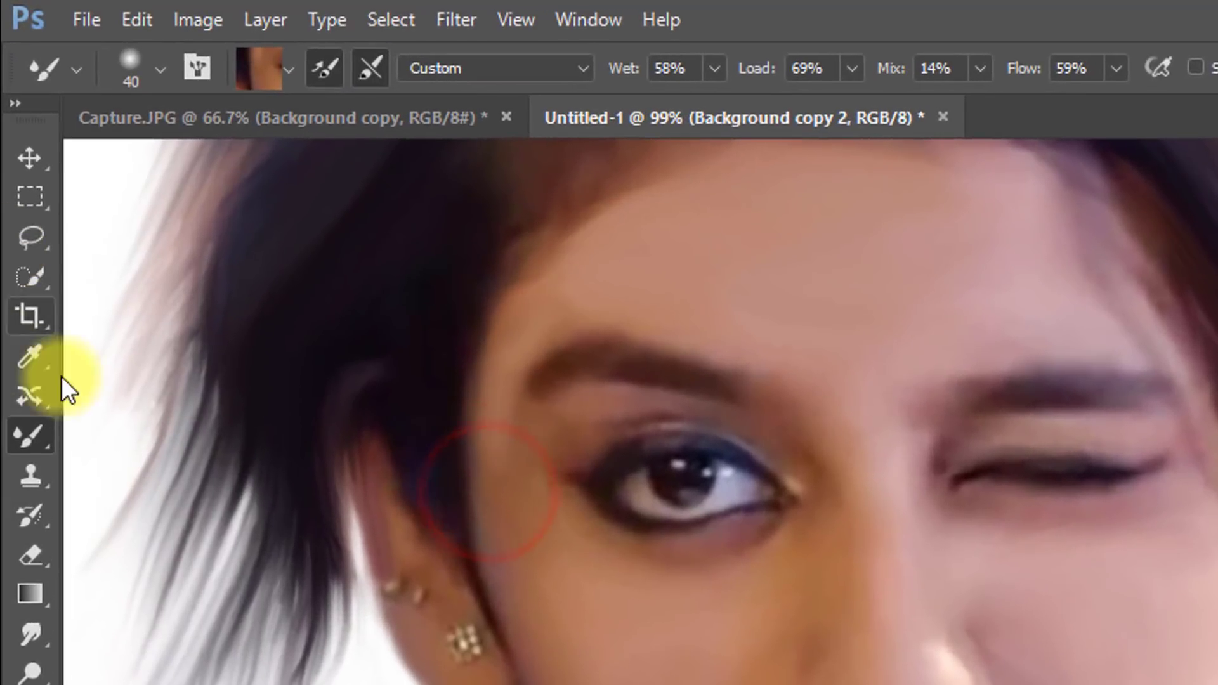
Step: Switch to the Mixer Brush and sample the skin tone from the forehead
right_click(26, 380)
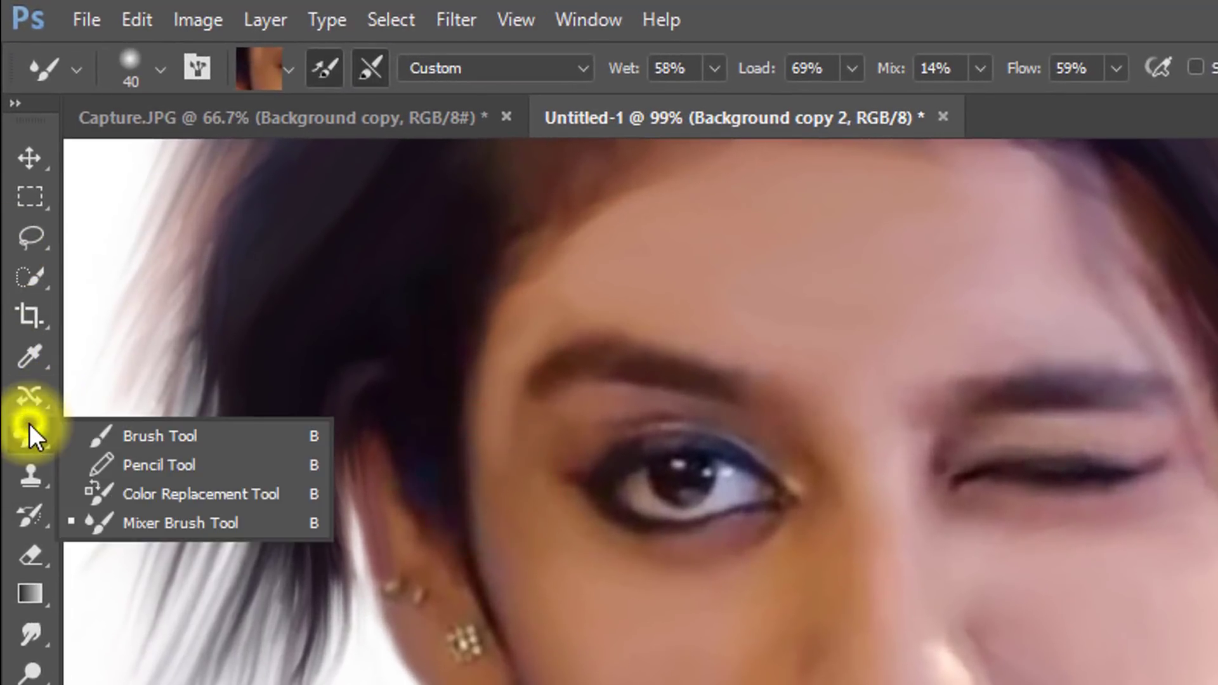
left_click(184, 524)
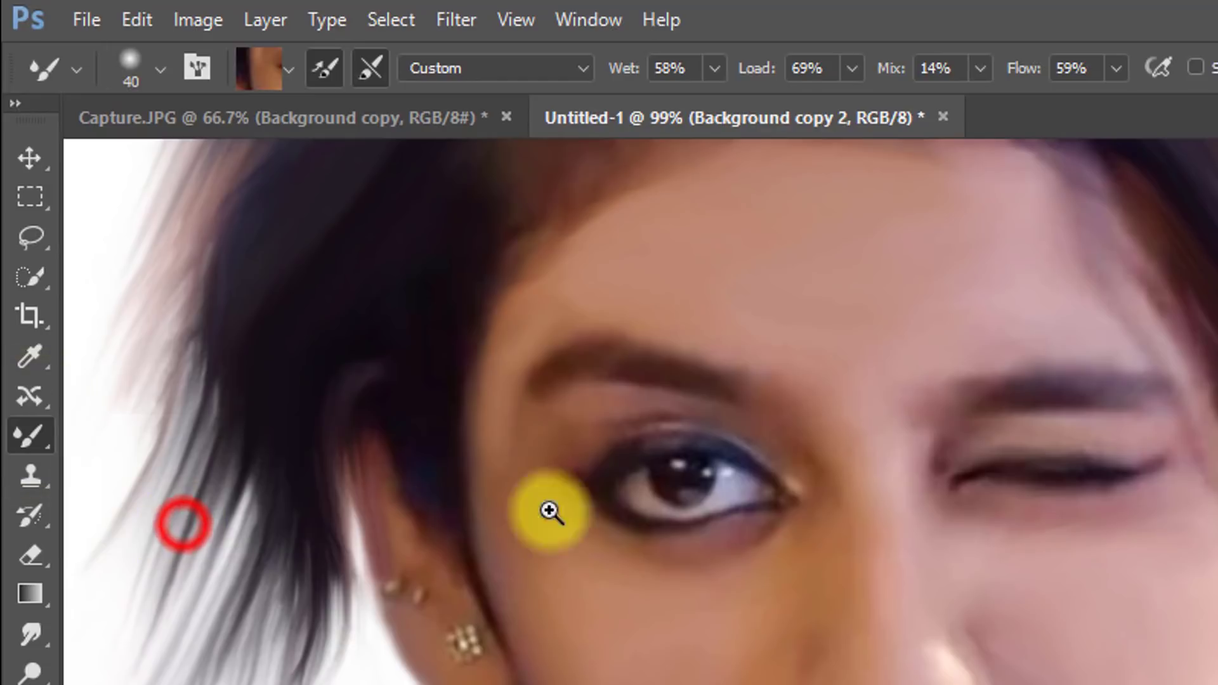
left_click(660, 476, "ctrl")
left_click_drag(661, 363, 663, 522)
left_click(762, 428, "alt")
left_click(761, 428, "alt")
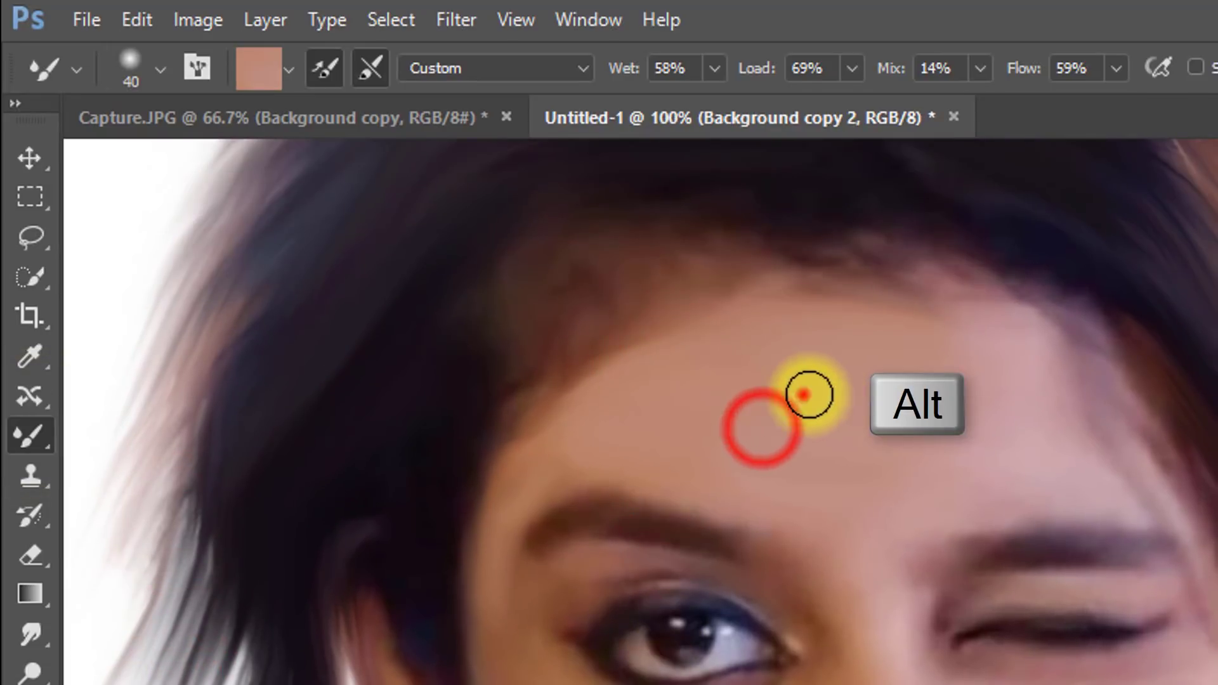
Step: Blend the forehead skin above the eyebrows with the 40 px Mixer Brush, using sampled forehead tones
left_click(784, 376, "ctrl")
left_click(786, 377, "ctrl")
left_click_drag(821, 427, 808, 296)
left_click(817, 334, "alt")
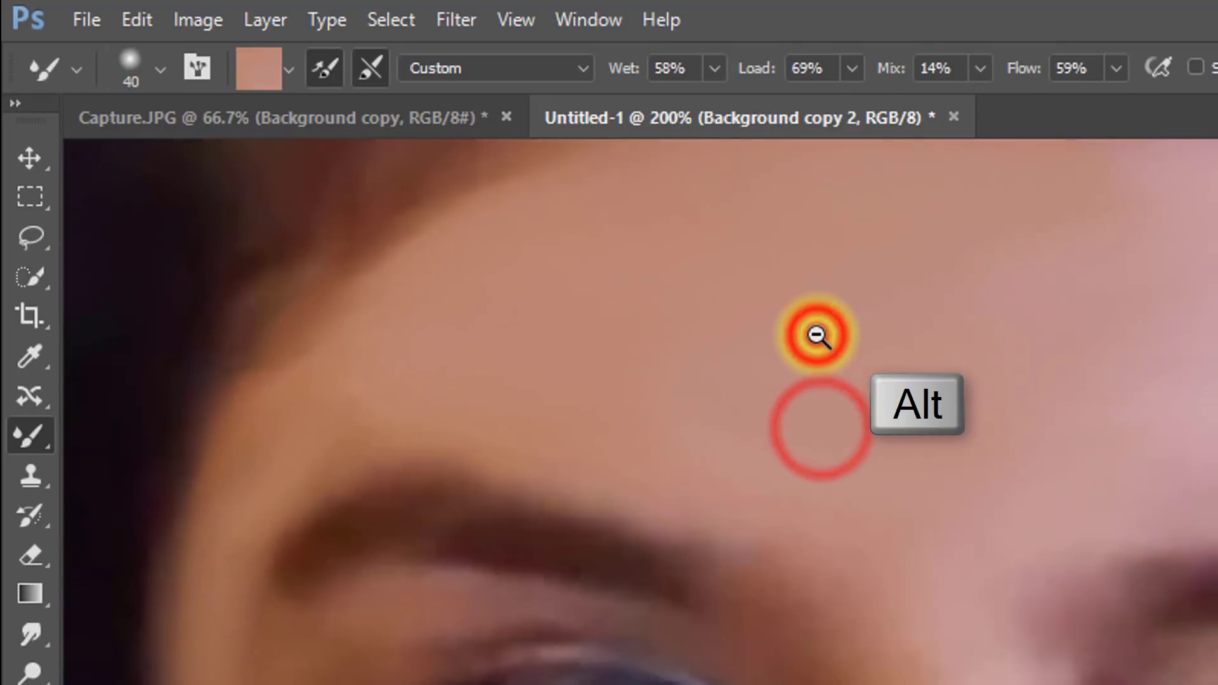
left_click(817, 335, "alt")
left_click(954, 287, "ctrl")
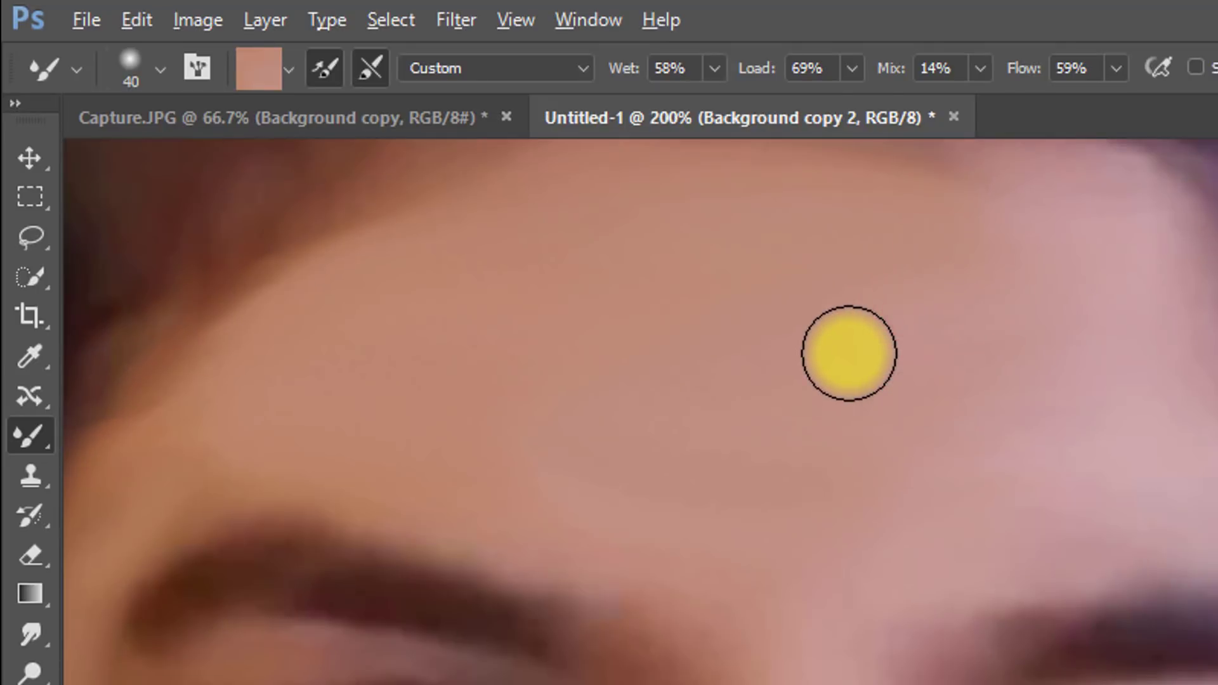
left_click(832, 370, "alt")
left_click_drag(862, 267, 722, 281)
left_click_drag(685, 325, 783, 321)
left_click_drag(558, 356, 492, 385)
left_click_drag(422, 406, 584, 460)
left_click_drag(446, 484, 571, 508)
Step: Blend the temple skin between the hairline and the open eye's brow with the Mixer Brush at 30 px, resampling nearby tones
left_click_drag(735, 544, 1111, 399)
left_click_drag(718, 277, 717, 379)
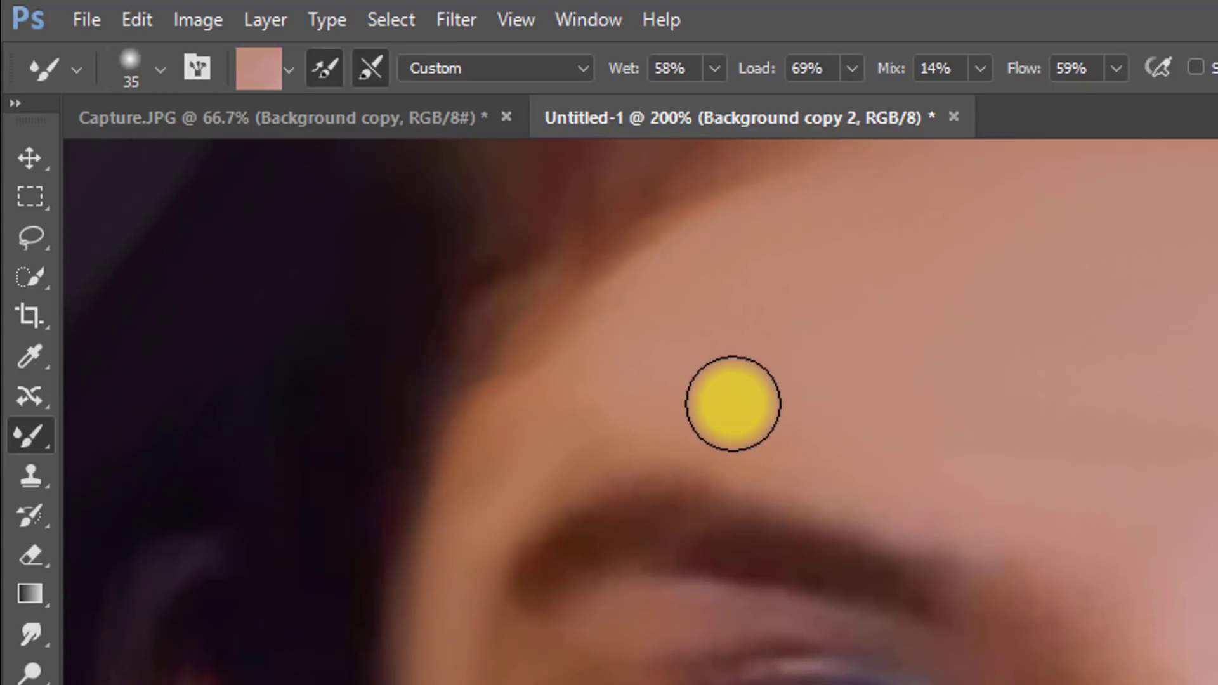
key("bracketleft")
left_click(717, 341, "alt")
mouse_move(501, 497)
left_mouse_down()
mouse_move(531, 459)
mouse_move(449, 568)
mouse_move(449, 555)
left_mouse_up()
left_click(444, 571, "alt")
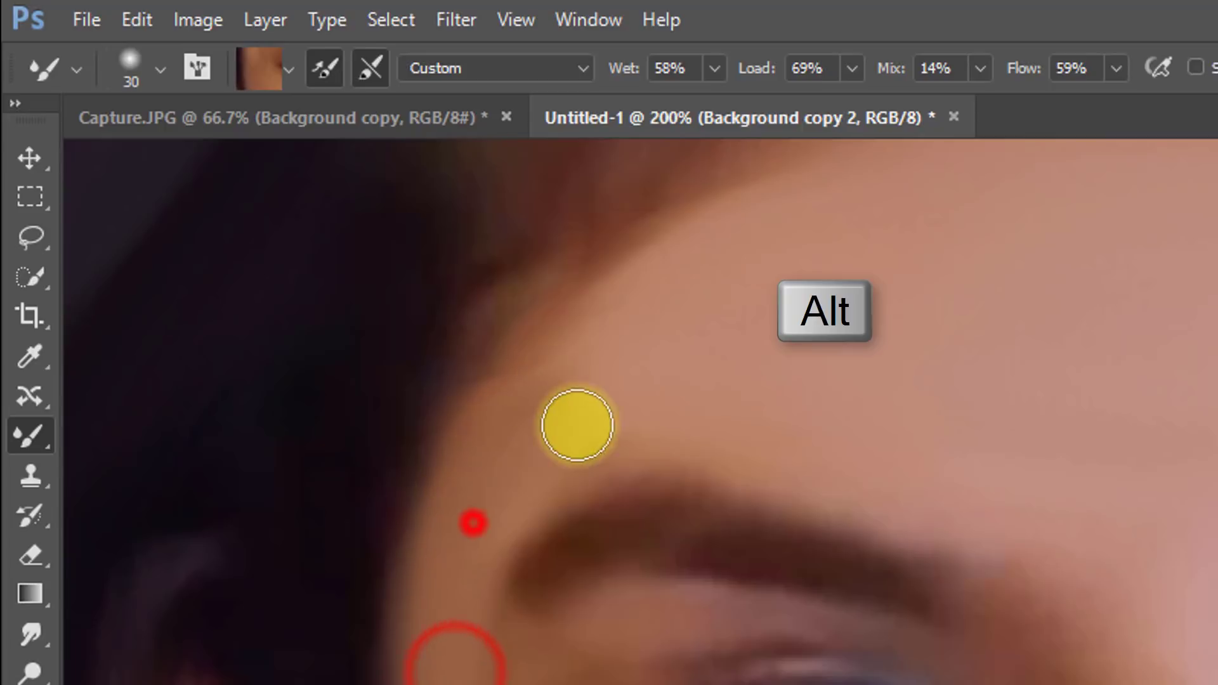
left_click(760, 349, "alt")
mouse_move(663, 350)
left_mouse_down()
mouse_move(630, 394)
mouse_move(476, 470)
mouse_move(487, 527)
left_mouse_up()
left_click(476, 529)
Step: Blend the outer cheek beside the visible earring with the 30 px Mixer Brush and sampled cheek tones
key("space")
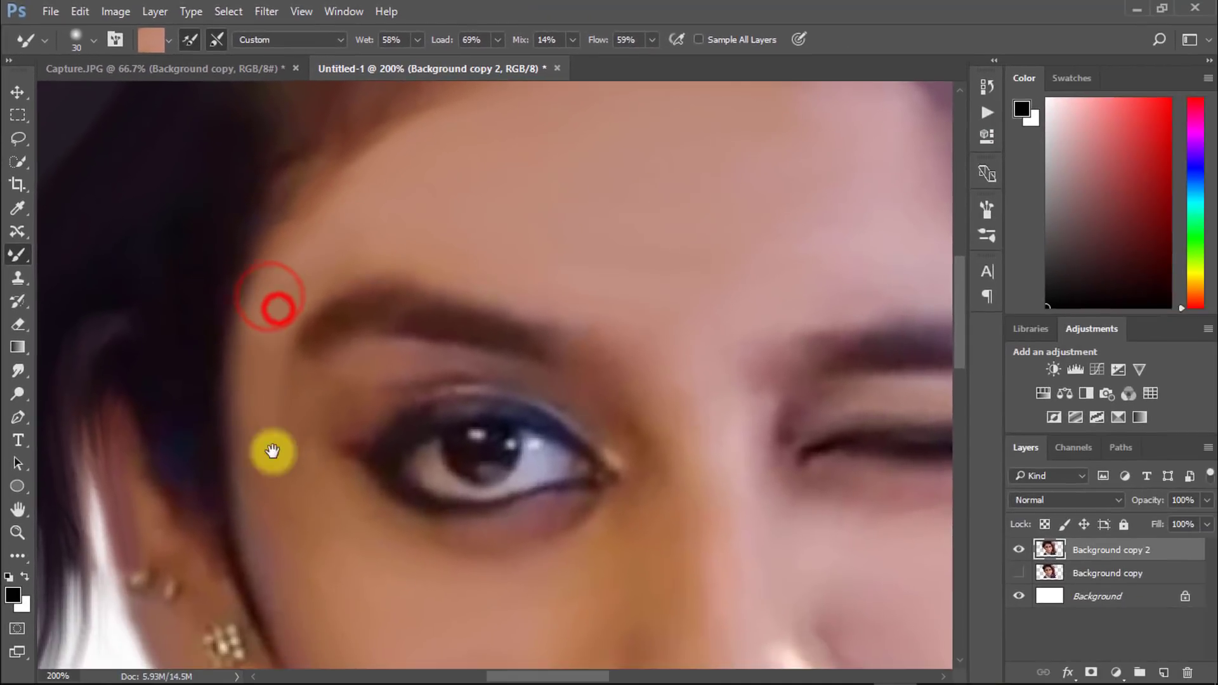
left_click_drag(273, 451, 249, 274)
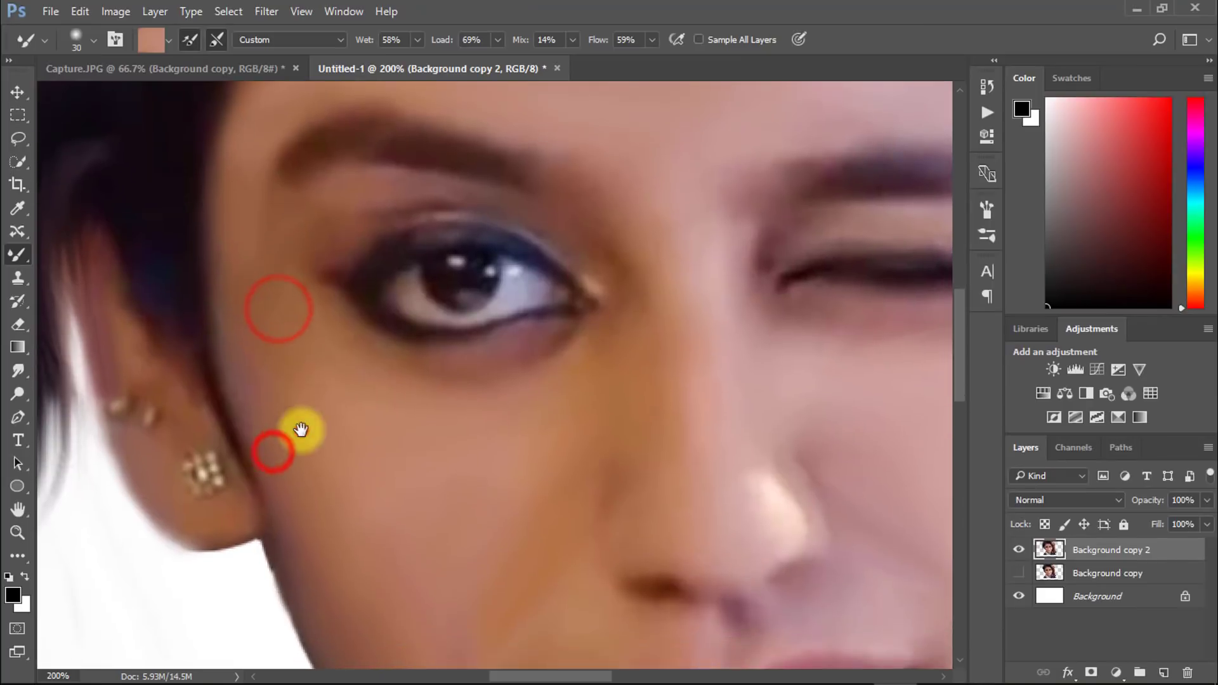
left_click(302, 431)
left_click_drag(328, 507, 245, 332)
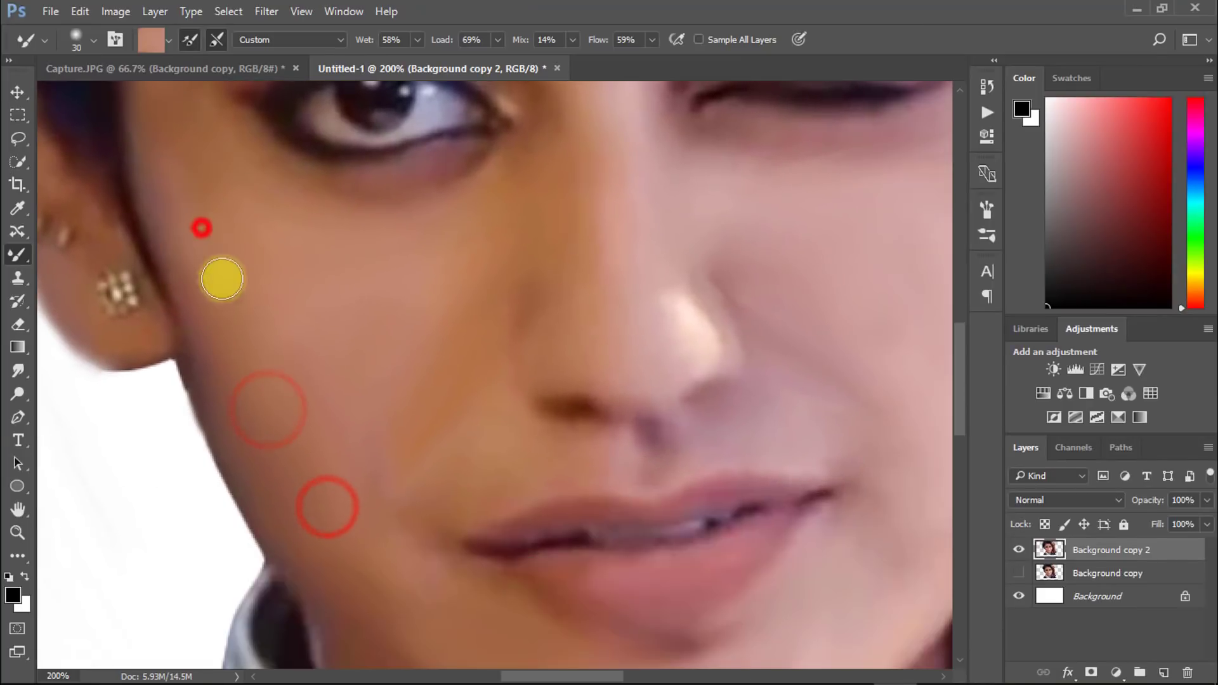
left_click_drag(197, 196, 206, 229)
left_click(345, 394, "alt")
left_click(270, 351, "alt")
Step: Set the Mixer Brush to 47% wet, 57% load and 52% flow, sampling the cheek colour
key("space")
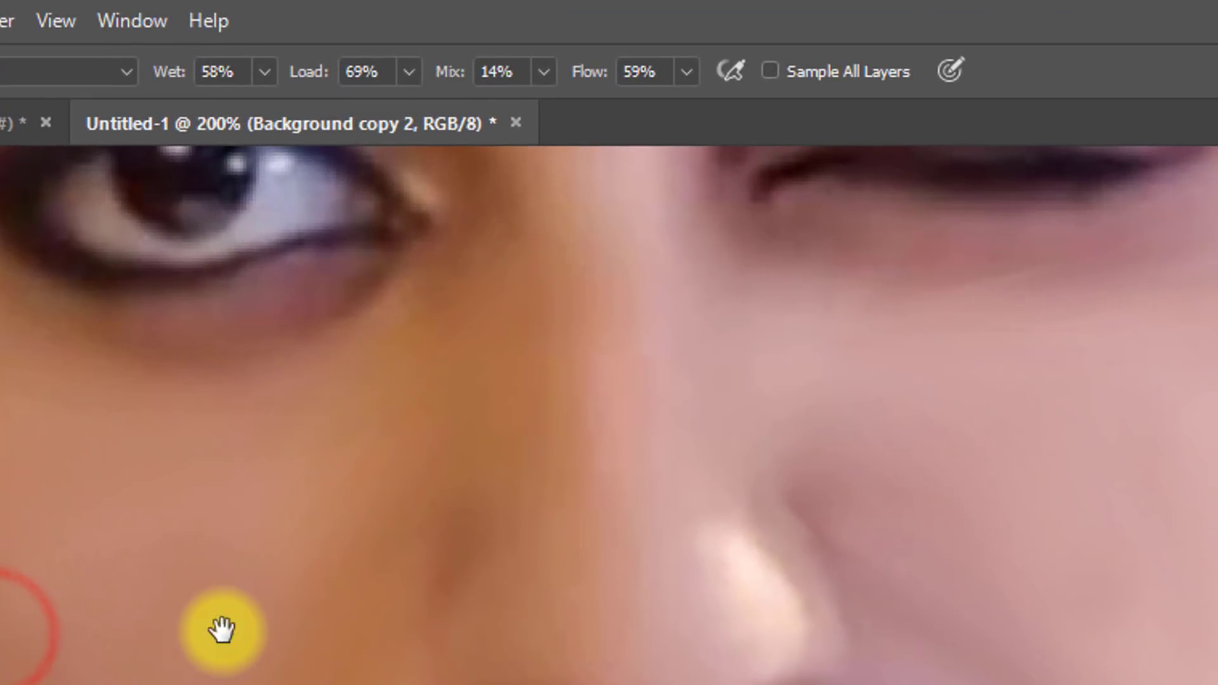
left_click_drag(222, 630, 169, 630)
left_click_drag(170, 71, 163, 72)
left_click_drag(311, 69, 292, 71)
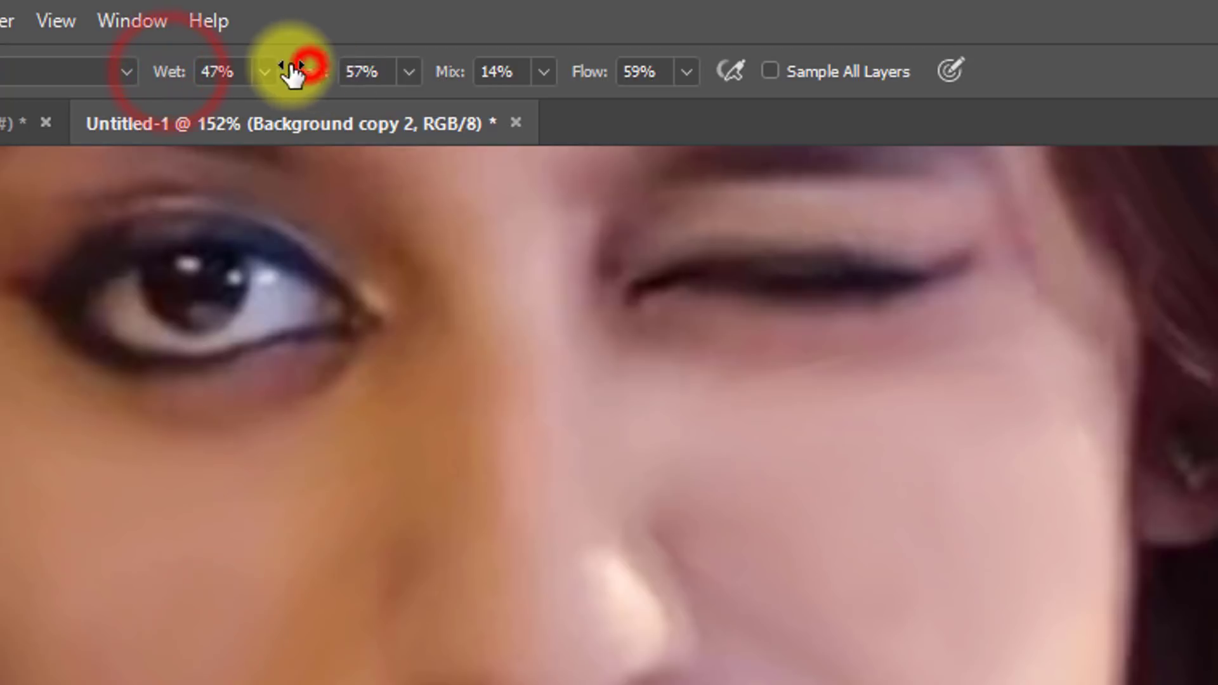
left_click(45, 614, "alt")
left_click(87, 556)
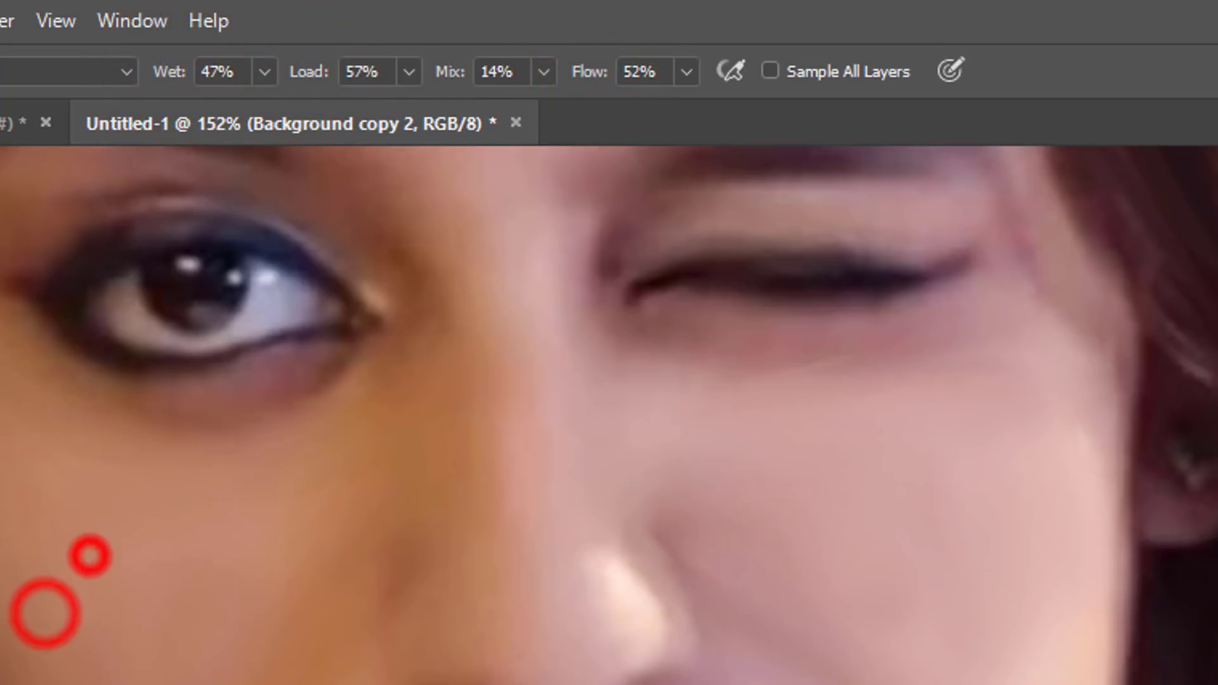
Step: Blend the cheek skin under the open eye toward the nose and mouth corner with the Mixer Brush
left_click(242, 660)
left_click(288, 601)
left_click(285, 612)
left_click(261, 653)
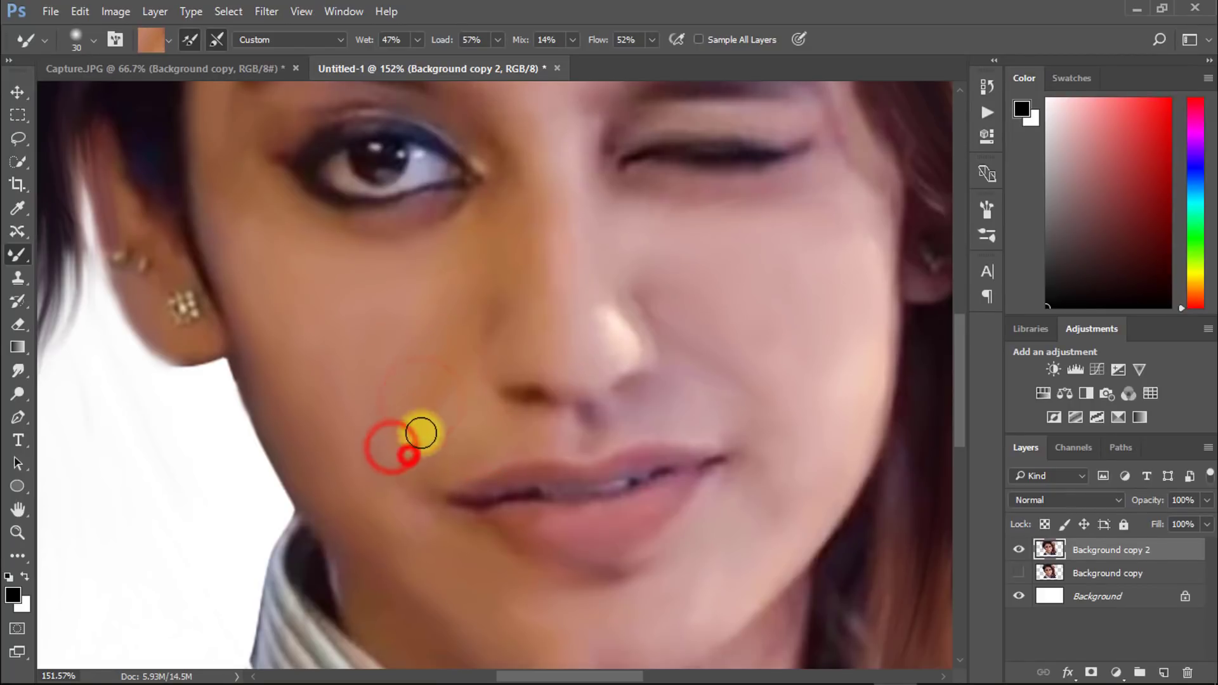
Step: Blend the cheek below the winking eye down to the jawline with the 30 px Mixer Brush
left_click_drag(470, 443, 316, 443)
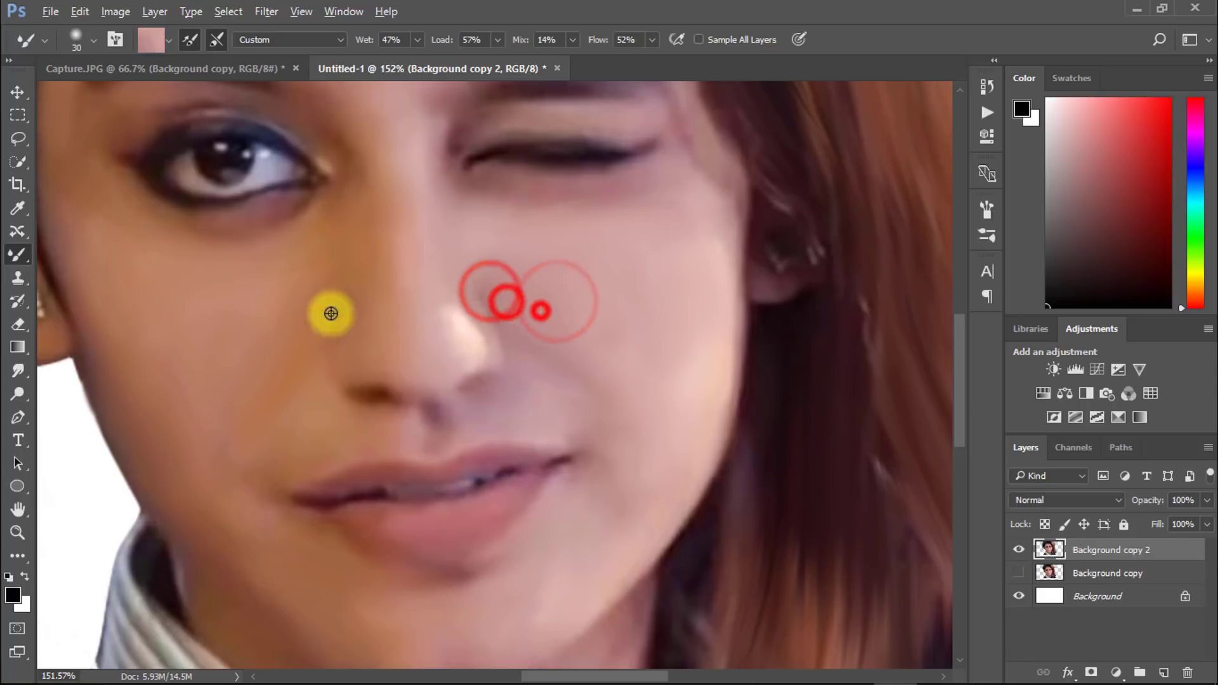
left_click(305, 316, "alt")
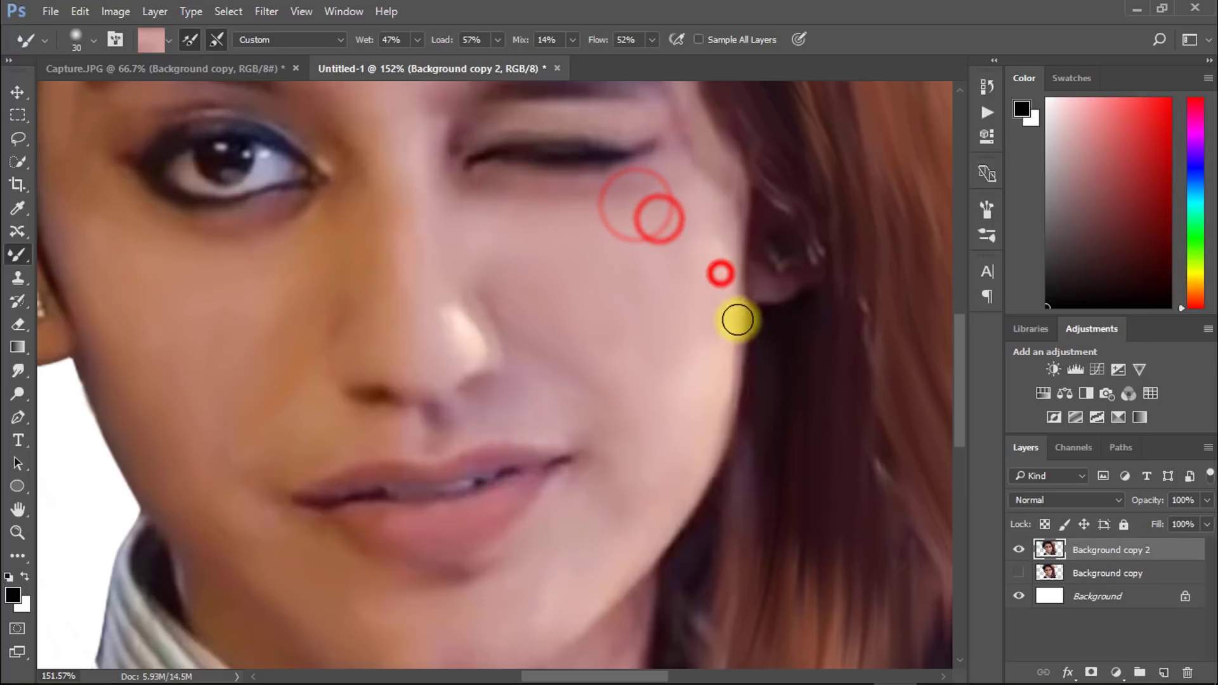
left_click_drag(721, 372, 724, 393)
left_click_drag(683, 375, 650, 438)
left_click_drag(630, 345, 638, 391)
left_click_drag(592, 335, 579, 324)
left_click_drag(636, 381, 574, 382)
mouse_move(590, 326)
left_mouse_down()
mouse_move(586, 314)
mouse_move(594, 336)
left_mouse_up()
left_click(410, 408)
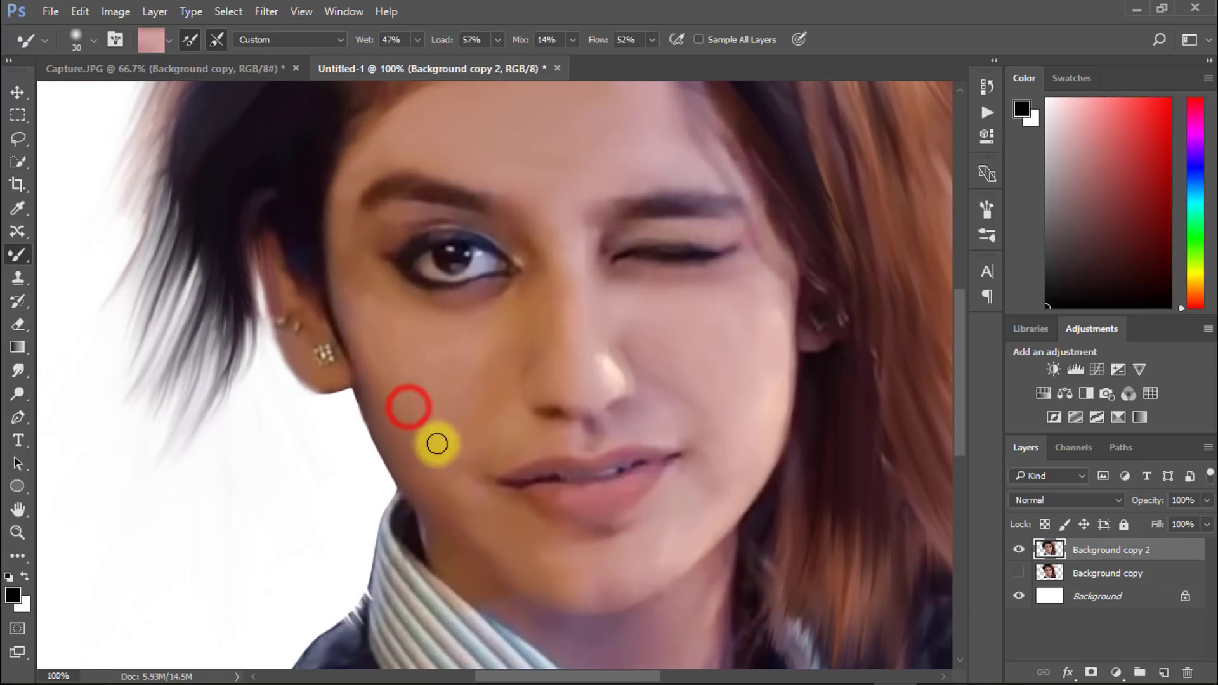
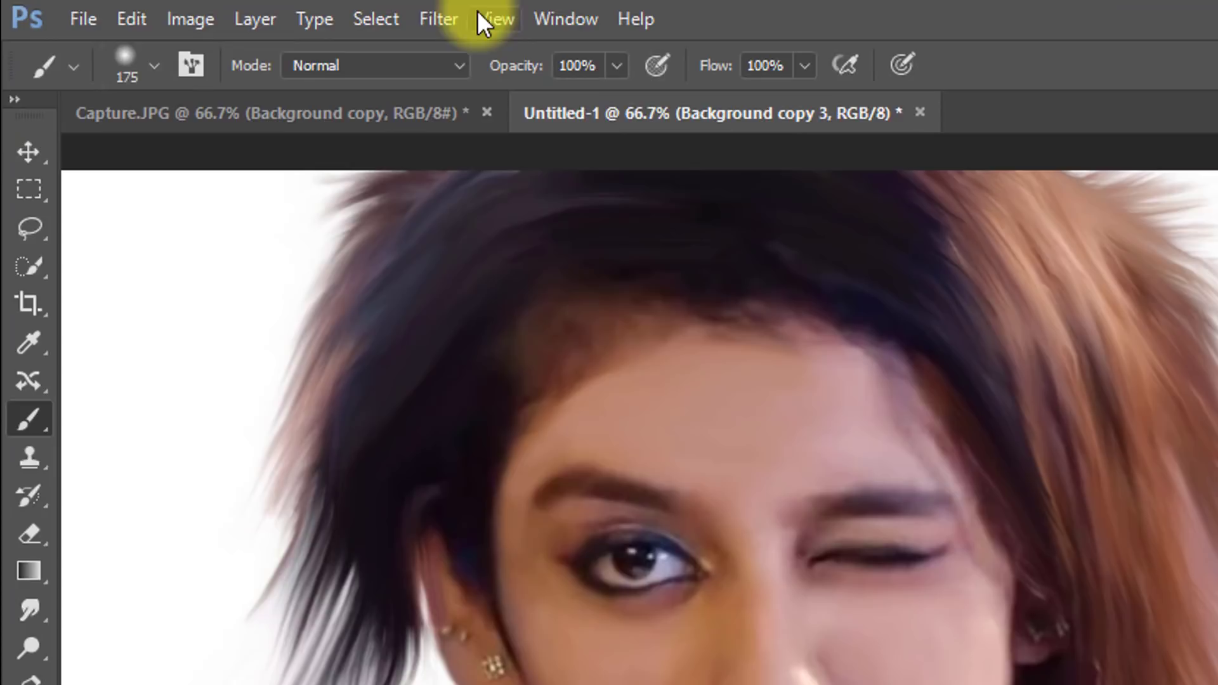
Step: Apply Oil Paint to Background copy 3 with stylization 6.5, cleanliness 6.5, scale 8.5, bristle detail 8.5, lighting angle -60° and shine 0
left_click(267, 10)
left_click(469, 19)
left_click(422, 18)
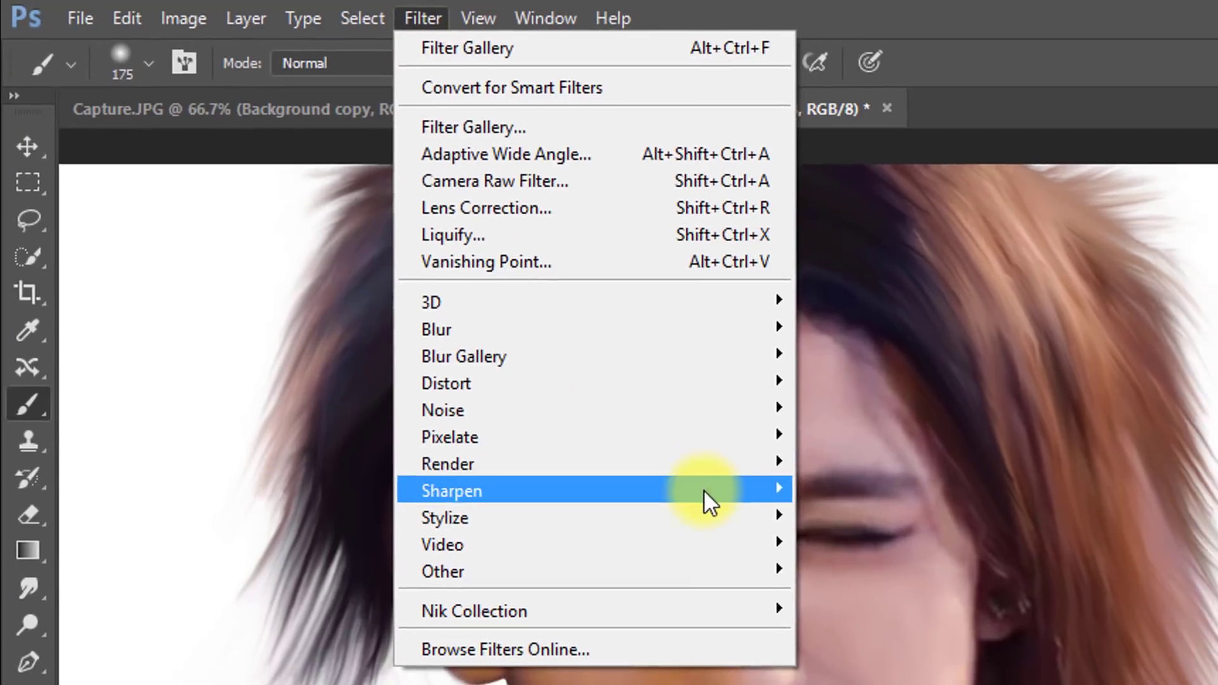
left_click(786, 517)
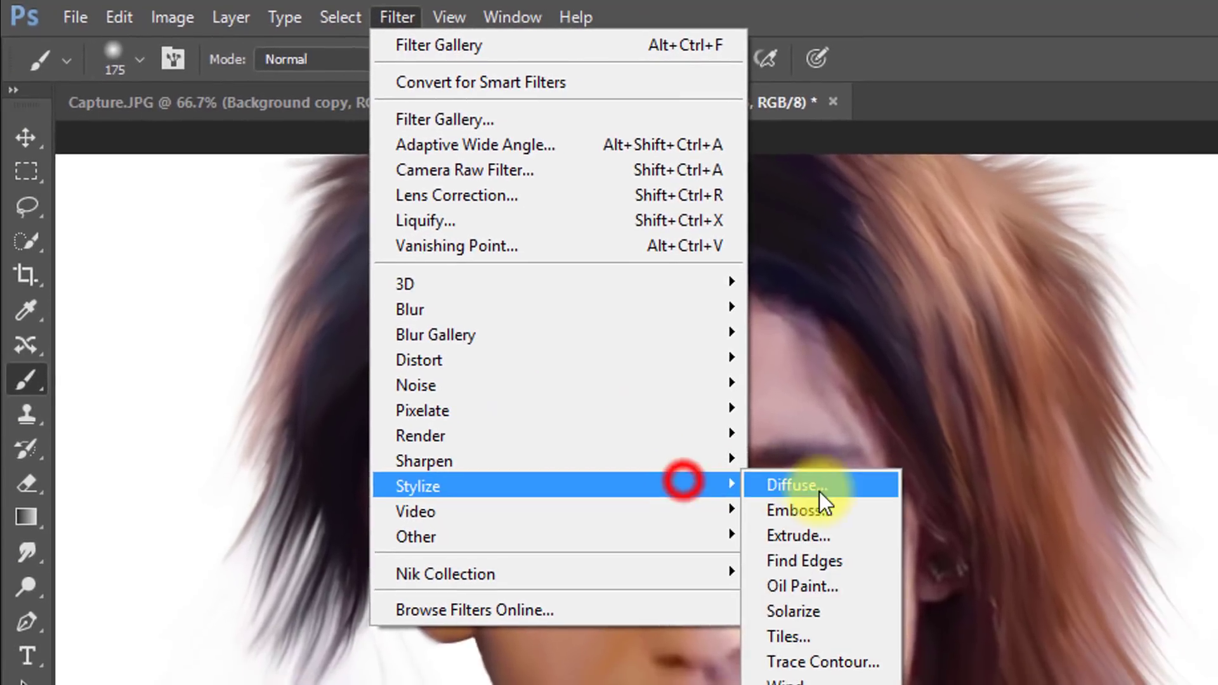
left_click(844, 623)
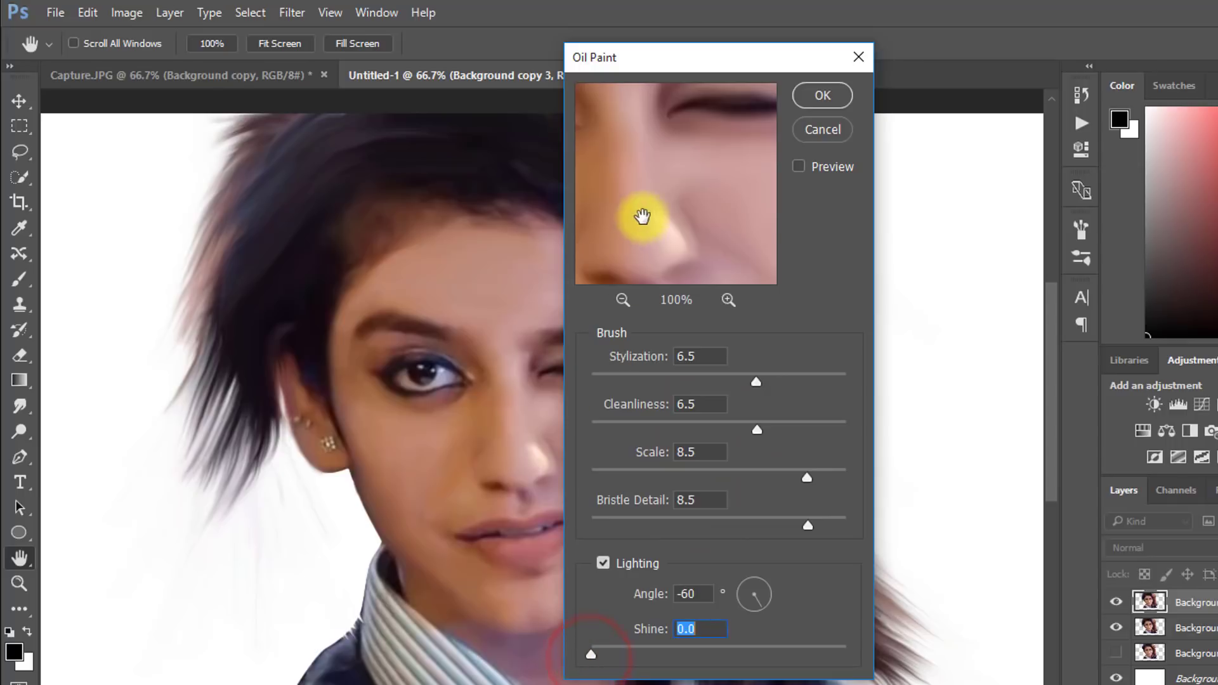
left_click_drag(643, 217, 721, 254)
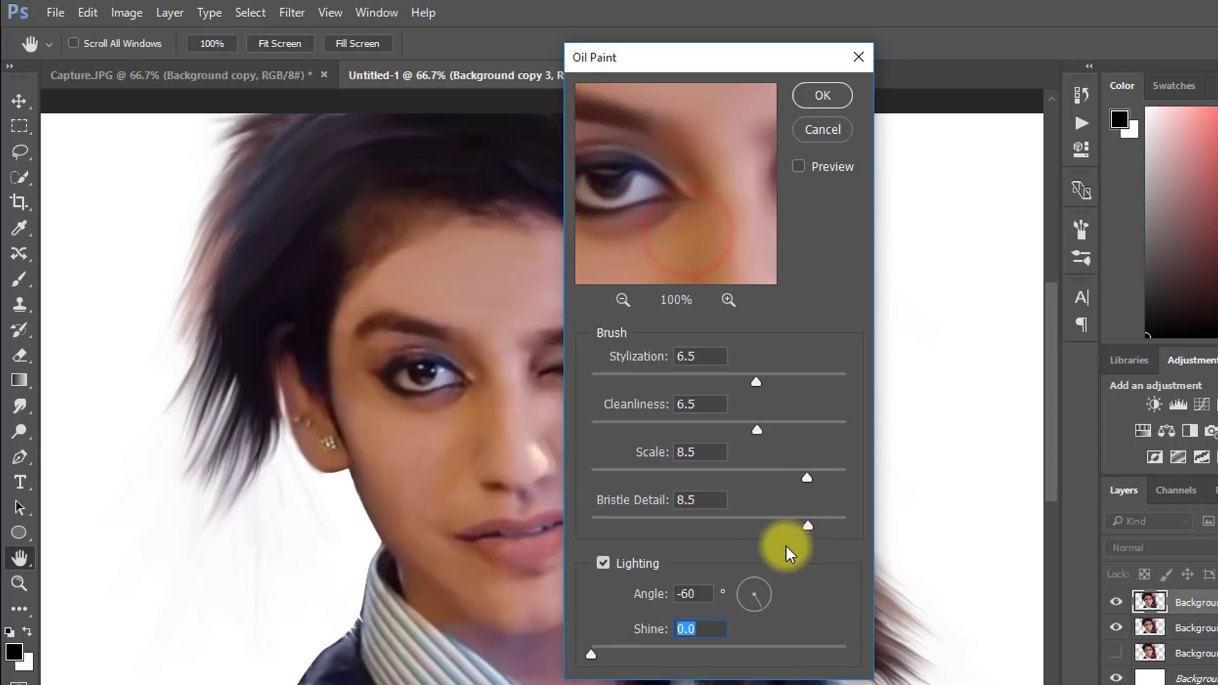
left_click(822, 95)
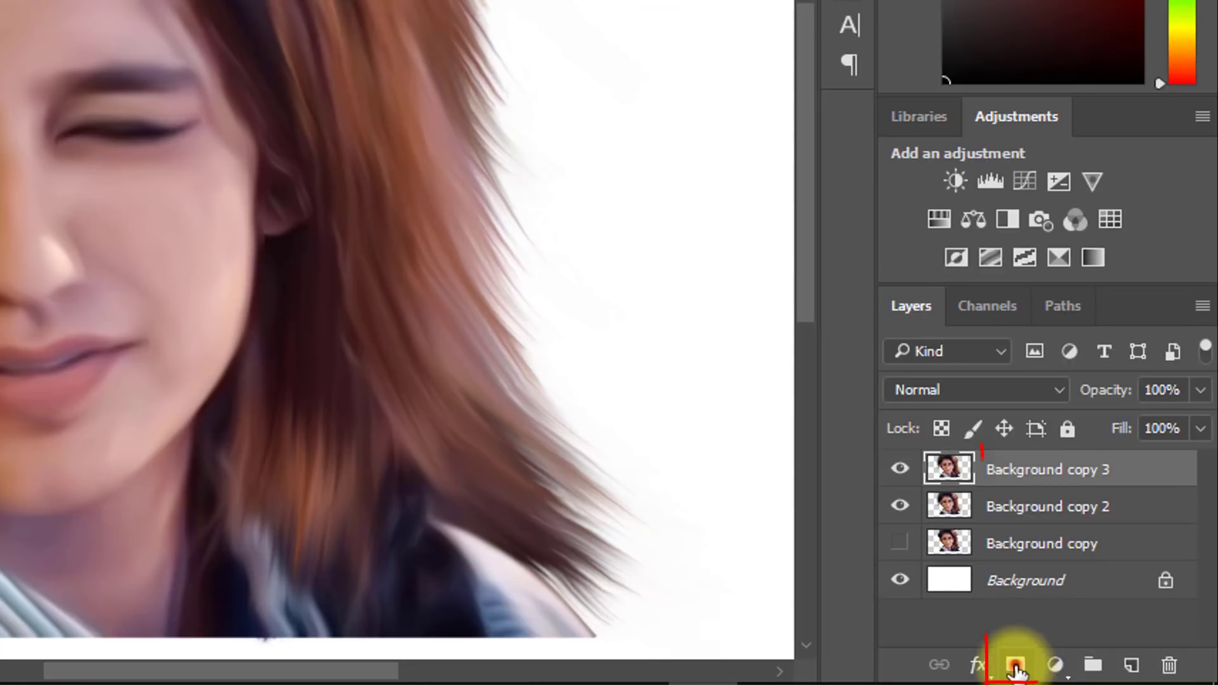
Step: Add a layer mask to Background copy 3 and ready the Brush tool with black as the foreground colour
left_click(1027, 665)
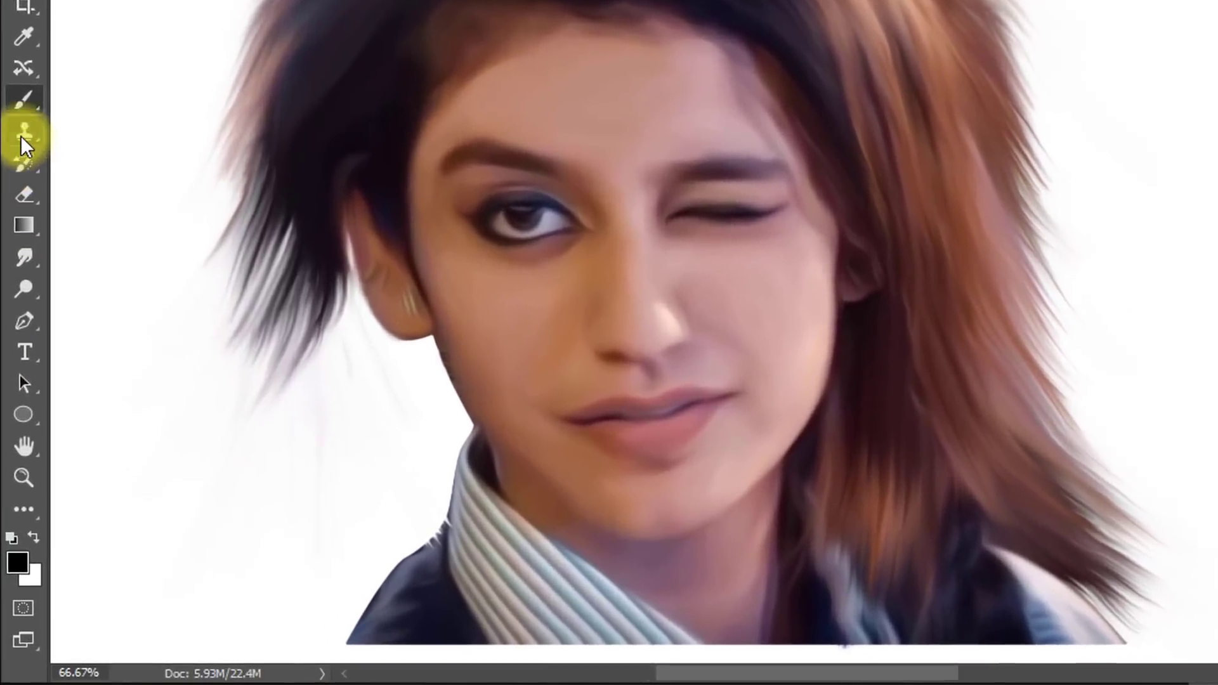
right_click(25, 64)
left_click(79, 62)
left_click(36, 531)
left_click(36, 532)
Step: Paint black on the layer mask over the open eye and the winking eye to remove the oil-paint effect there
key("ctrl+space")
left_click(558, 179)
left_click(559, 175)
mouse_move(558, 245)
left_mouse_down()
mouse_move(461, 233)
mouse_move(557, 204)
mouse_move(568, 217)
mouse_move(437, 236)
mouse_move(687, 226)
mouse_move(580, 165)
mouse_move(534, 84)
left_mouse_up()
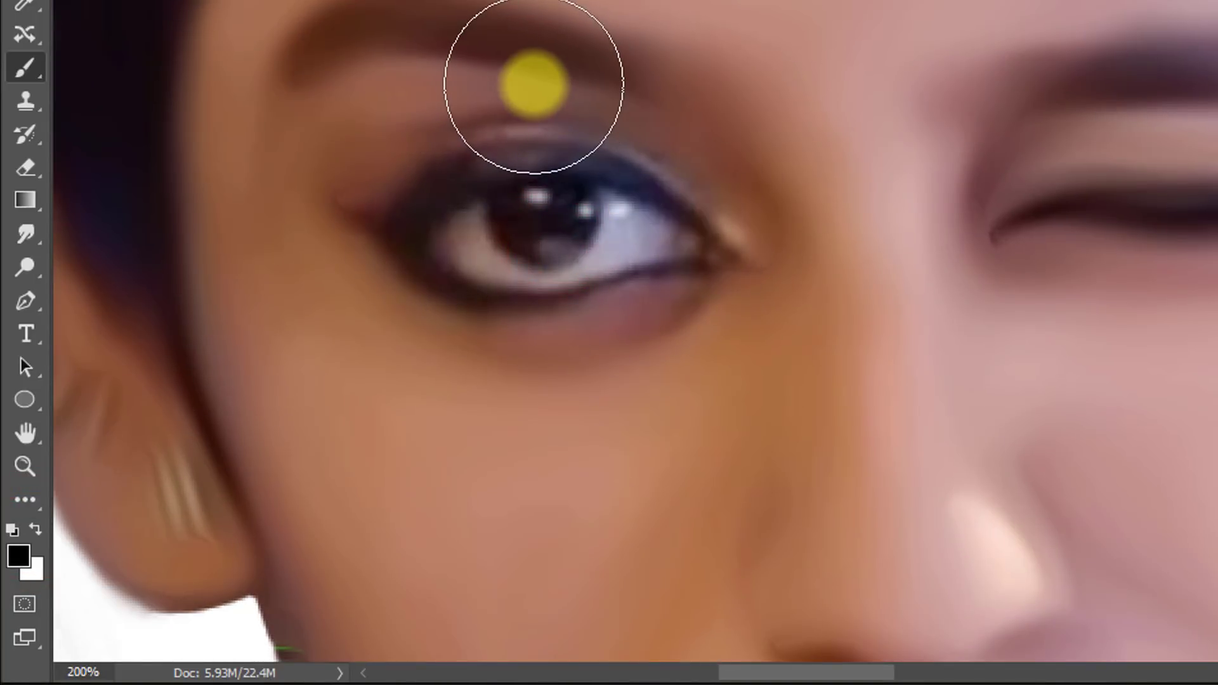
left_click(593, 57)
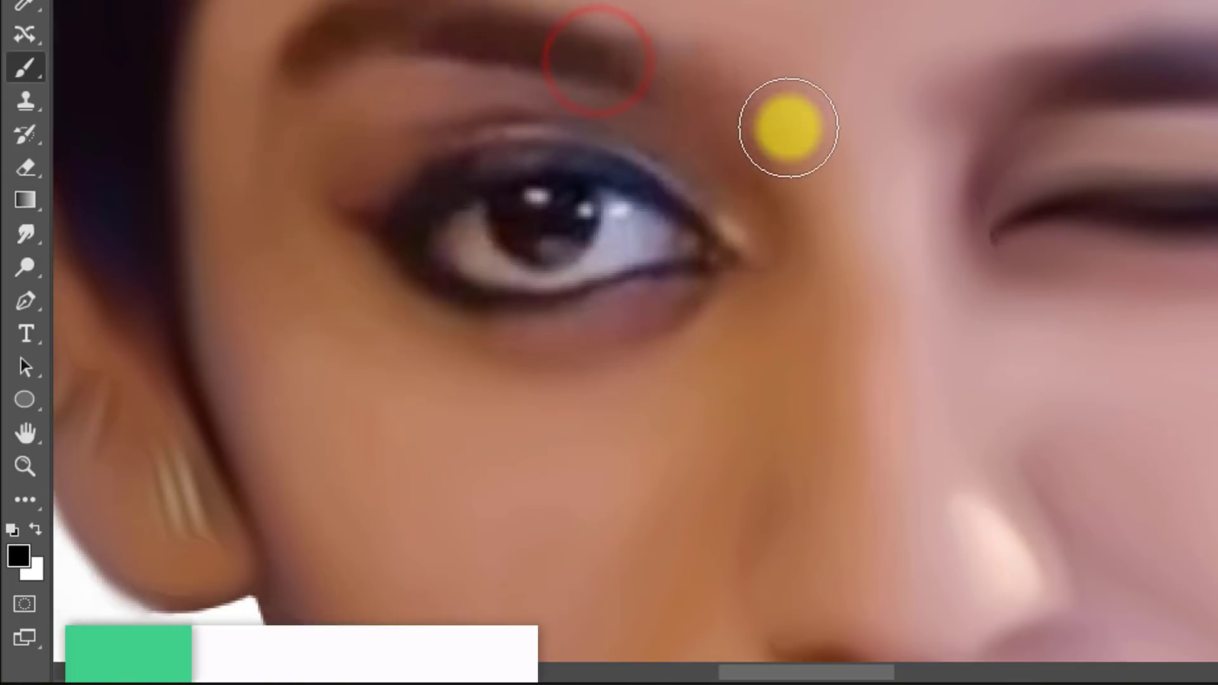
left_click(649, 202)
left_click_drag(946, 156, 519, 155)
mouse_move(561, 139)
left_mouse_down()
mouse_move(626, 111)
mouse_move(554, 96)
mouse_move(571, 208)
mouse_move(642, 285)
left_mouse_up()
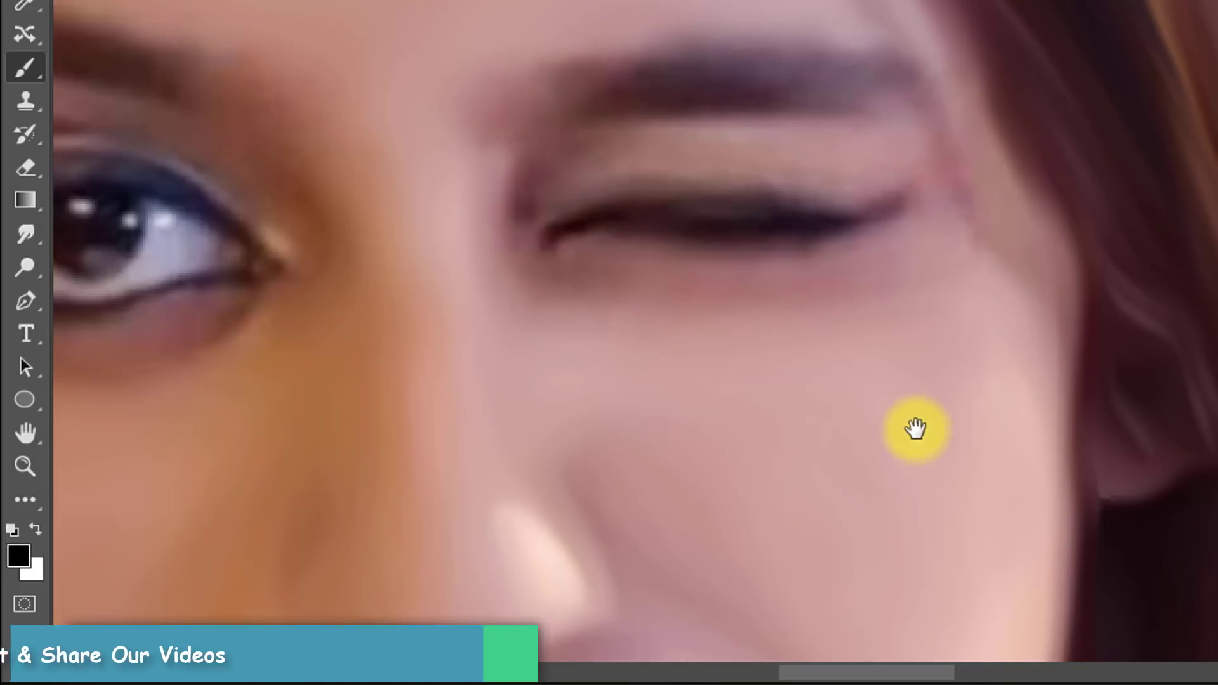
Step: Paint black on the Background copy 3 layer mask over the lips to remove the oil-paint effect there
left_click(890, 412, "alt")
left_click_drag(667, 502, 686, 269)
mouse_move(664, 218)
left_mouse_down()
mouse_move(716, 283)
mouse_move(474, 245)
mouse_move(658, 383)
left_mouse_up()
left_click_drag(496, 498, 756, 457)
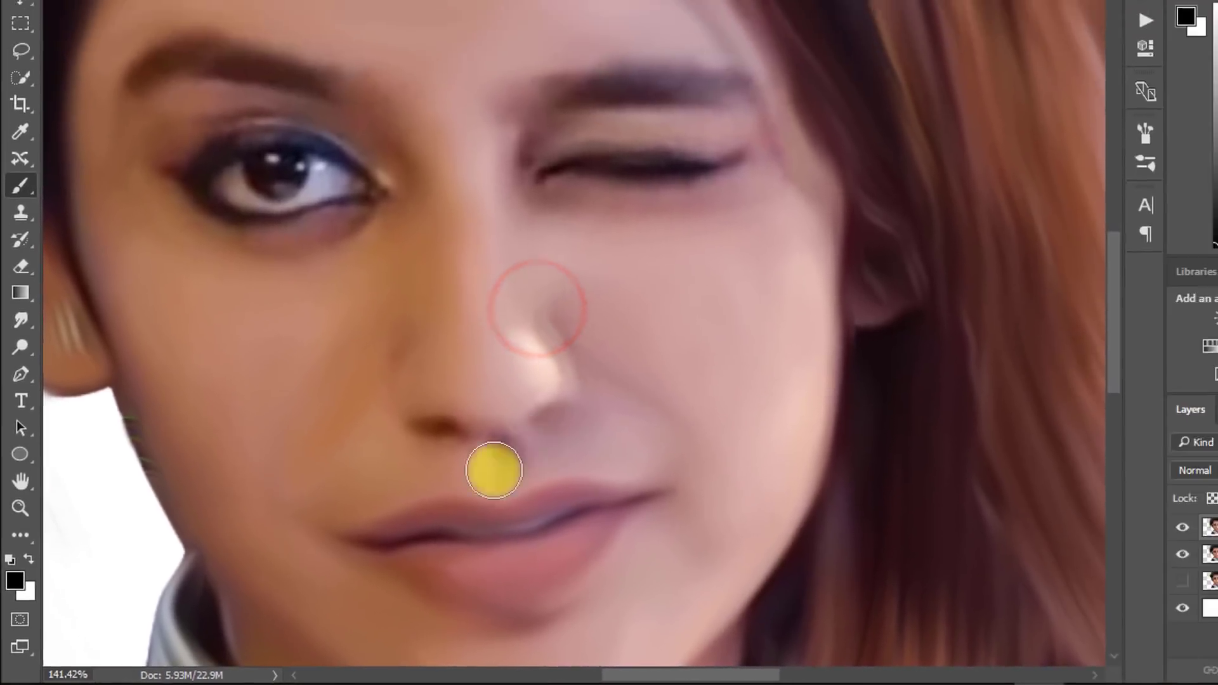
left_click_drag(437, 613, 601, 408)
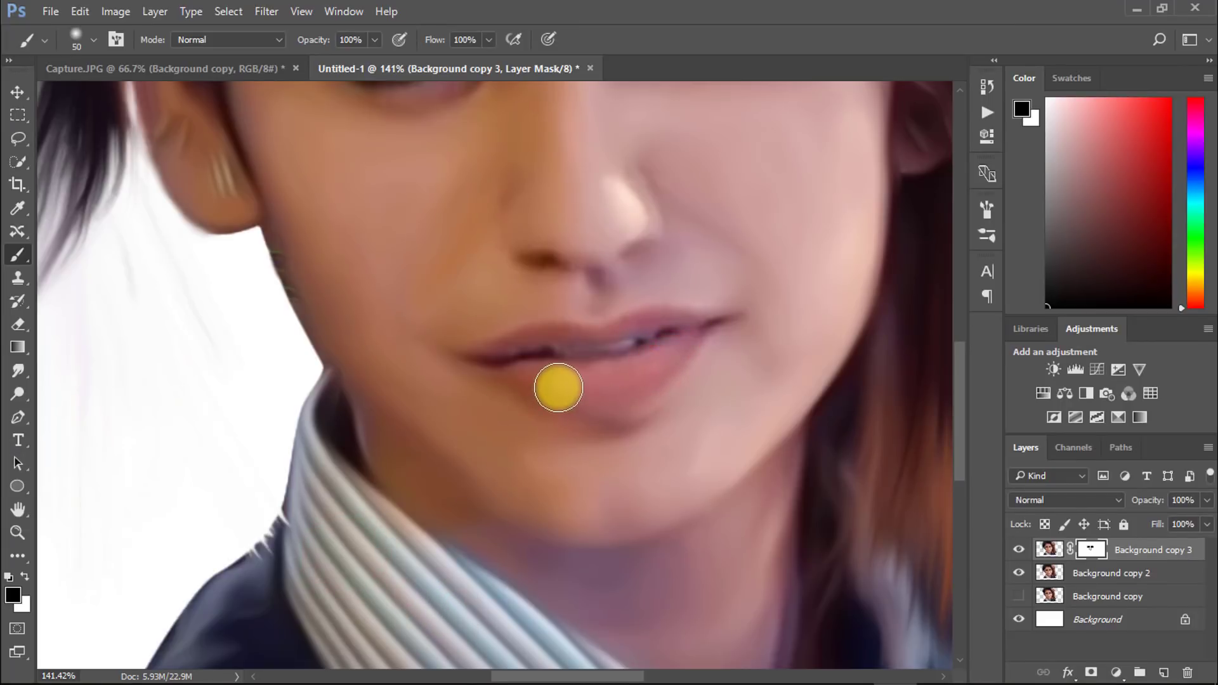
left_click_drag(633, 353, 519, 363)
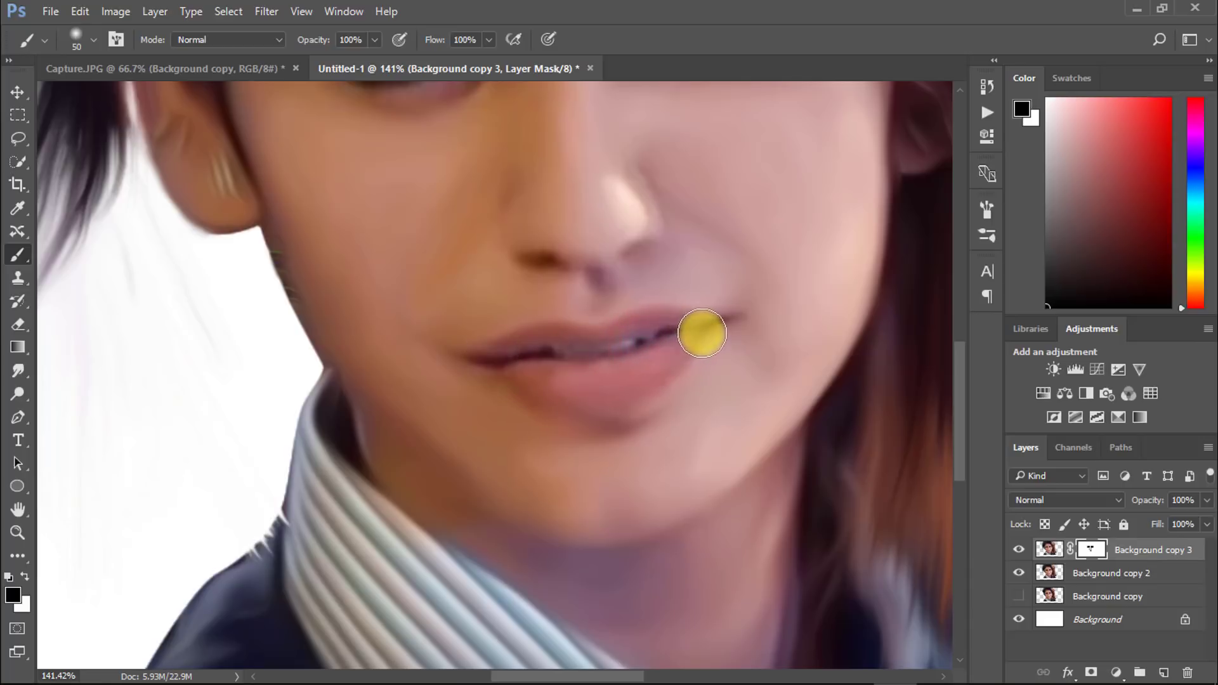
Step: Paint black on the Background copy 3 layer mask over the earrings to restore their detail
left_click_drag(484, 375, 532, 526)
left_click_drag(330, 307, 239, 250)
mouse_move(180, 205)
left_mouse_down()
mouse_move(298, 314)
mouse_move(270, 359)
left_mouse_up()
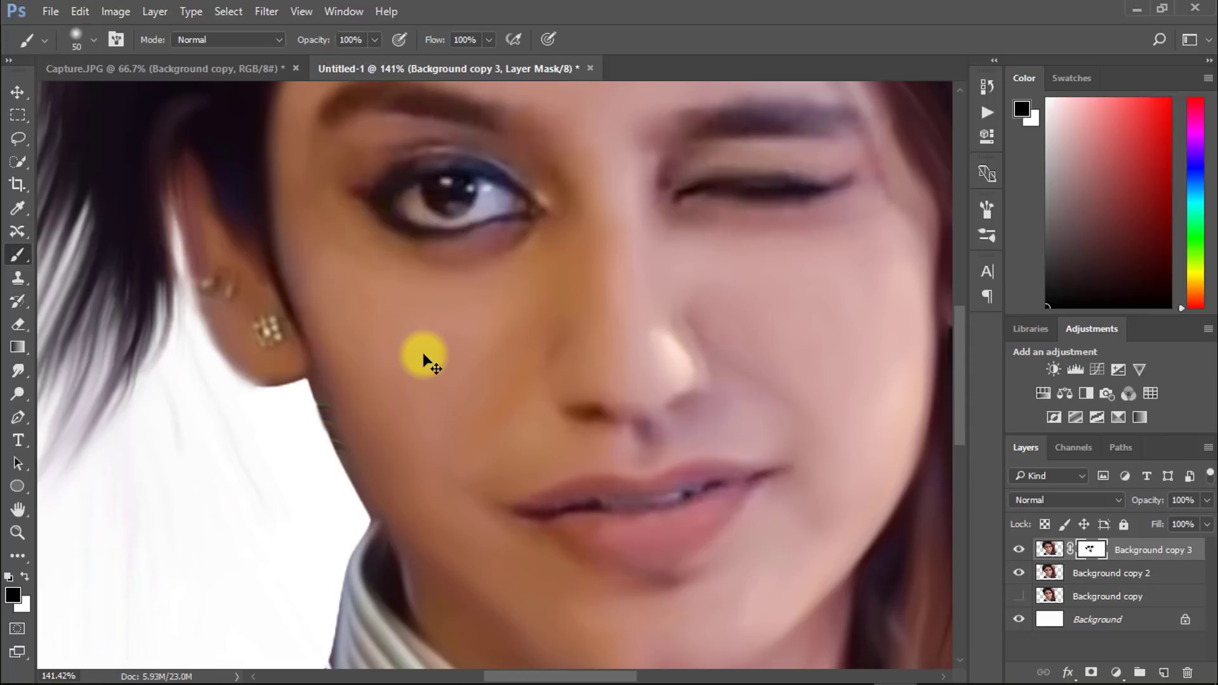
left_click_drag(341, 288, 309, 327)
left_click(228, 375)
Step: Touch up the mask over the open eye and the winking eye with a few dabs of black
left_click_drag(443, 315, 403, 353)
left_click(384, 261)
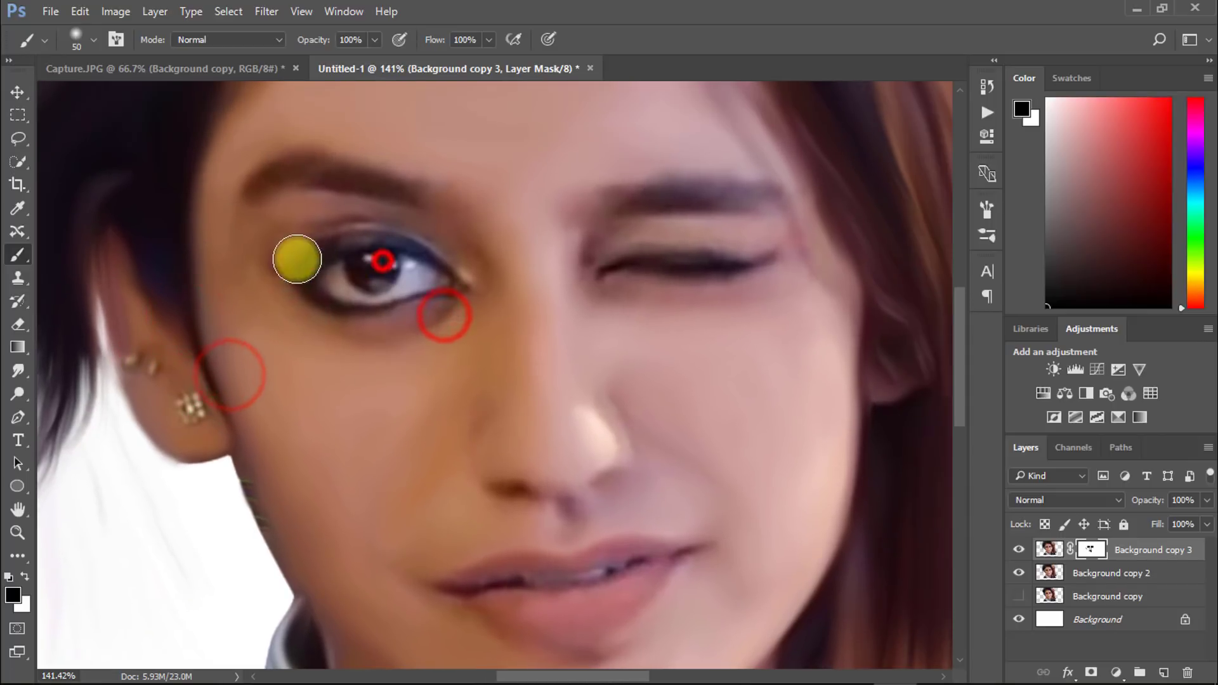
left_click_drag(598, 299, 515, 363)
left_click(547, 300)
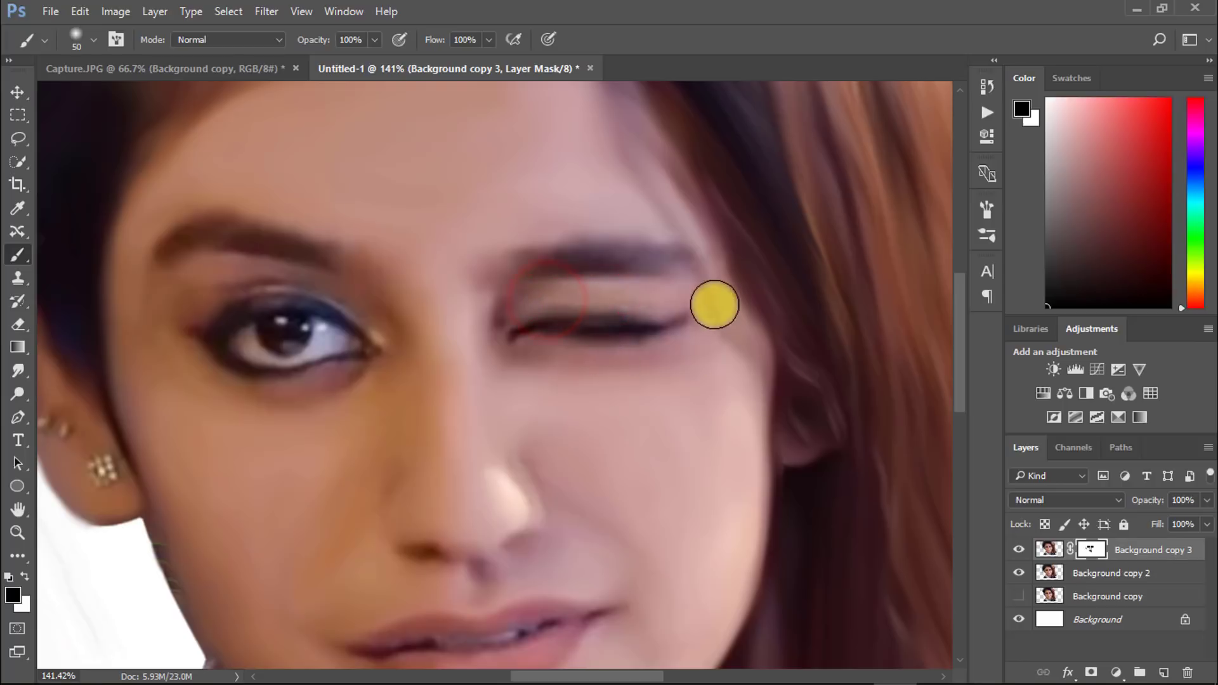
left_click(771, 466, "alt")
left_click_drag(703, 544, 651, 416)
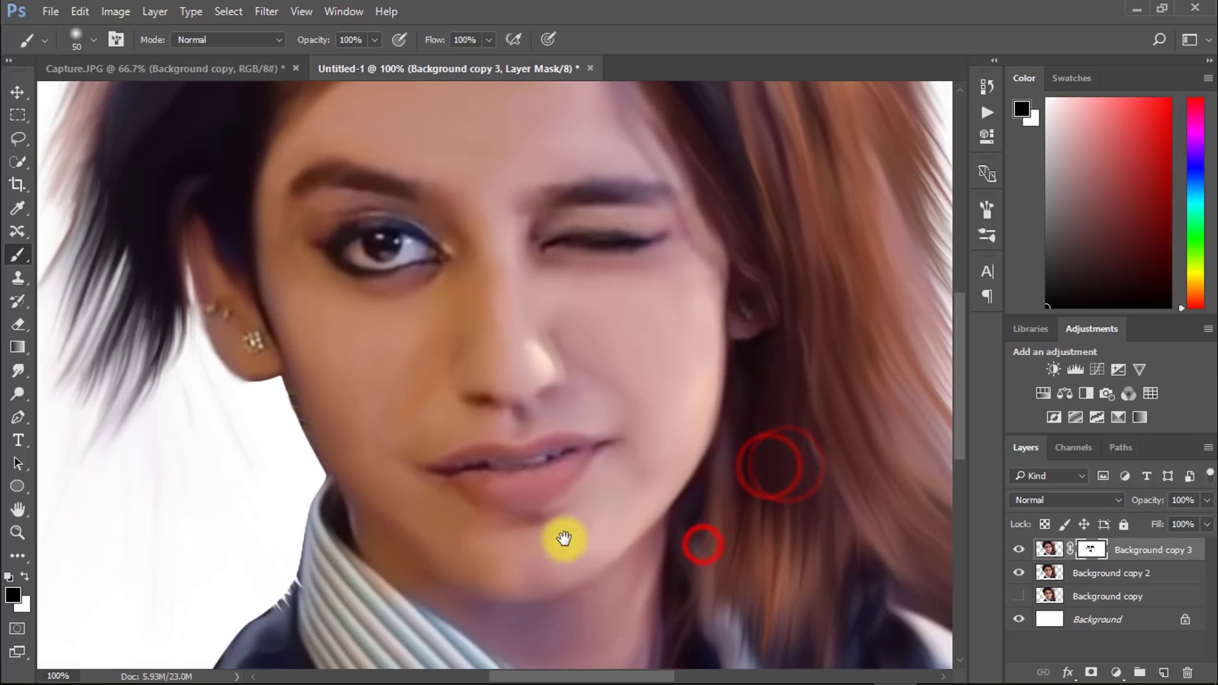
Step: Place the gender-reveall-color-powder-balls-smoke-grenade image from the desktop photo edit folder directly above the Background layer
key("ctrl+0")
left_click(1049, 549)
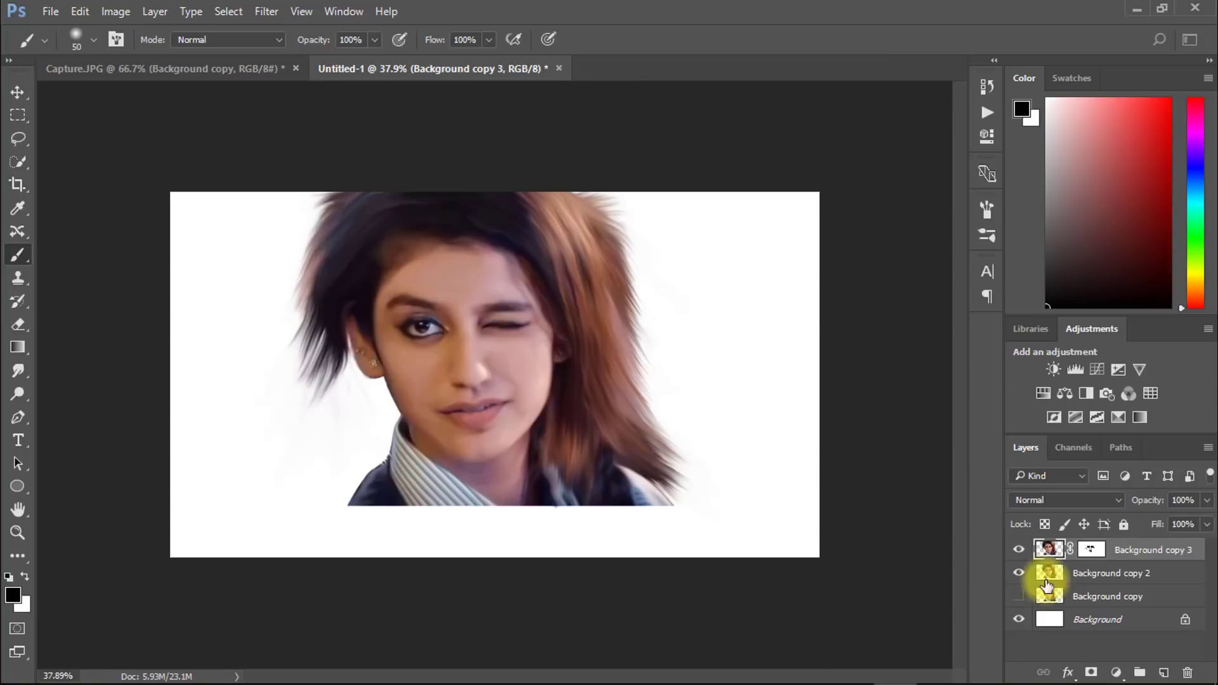
left_click(1098, 625)
left_click(1131, 9)
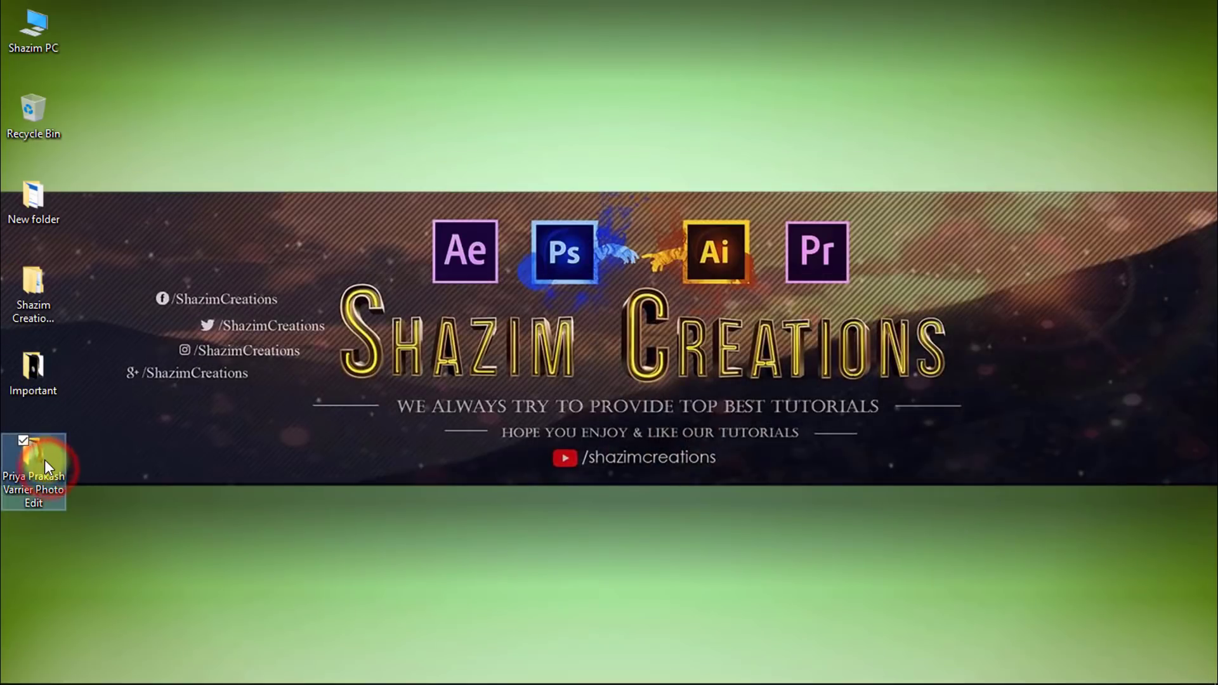
double_click(44, 460)
left_click(466, 289)
Step: Align the placed smoke image with the canvas's left edge and stretch it to cover the canvas, 25.20% wide and 22.96% high
left_click_drag(467, 288, 533, 415)
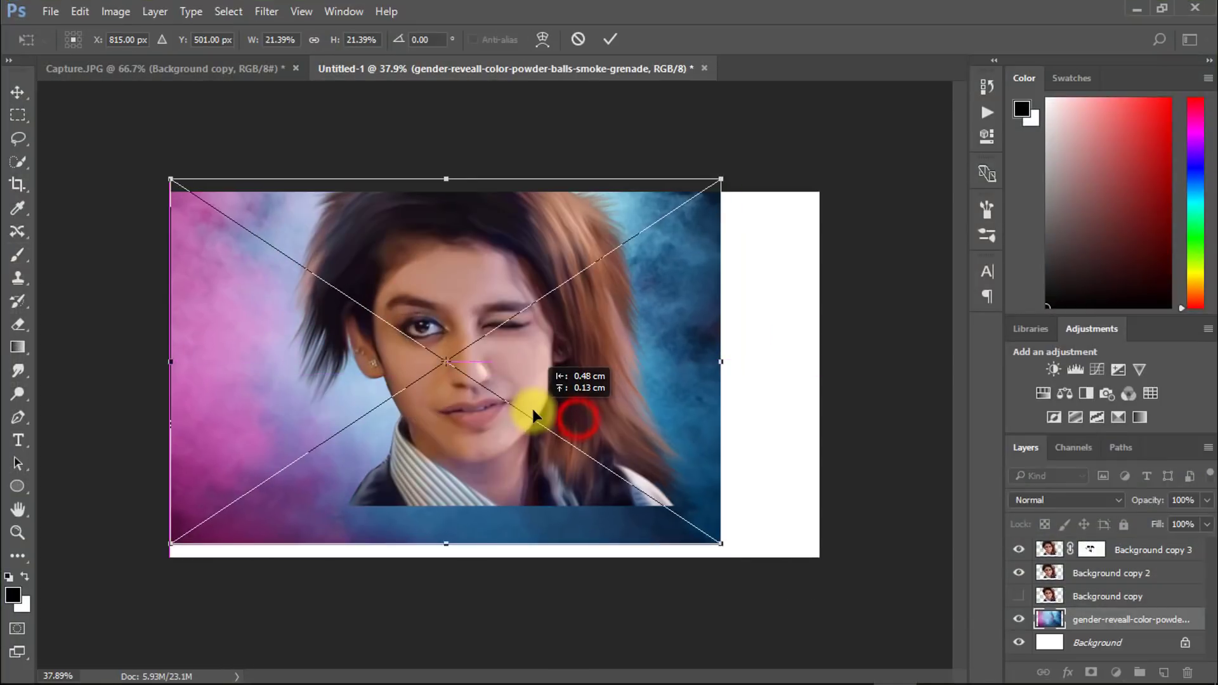
left_click_drag(723, 545, 817, 568)
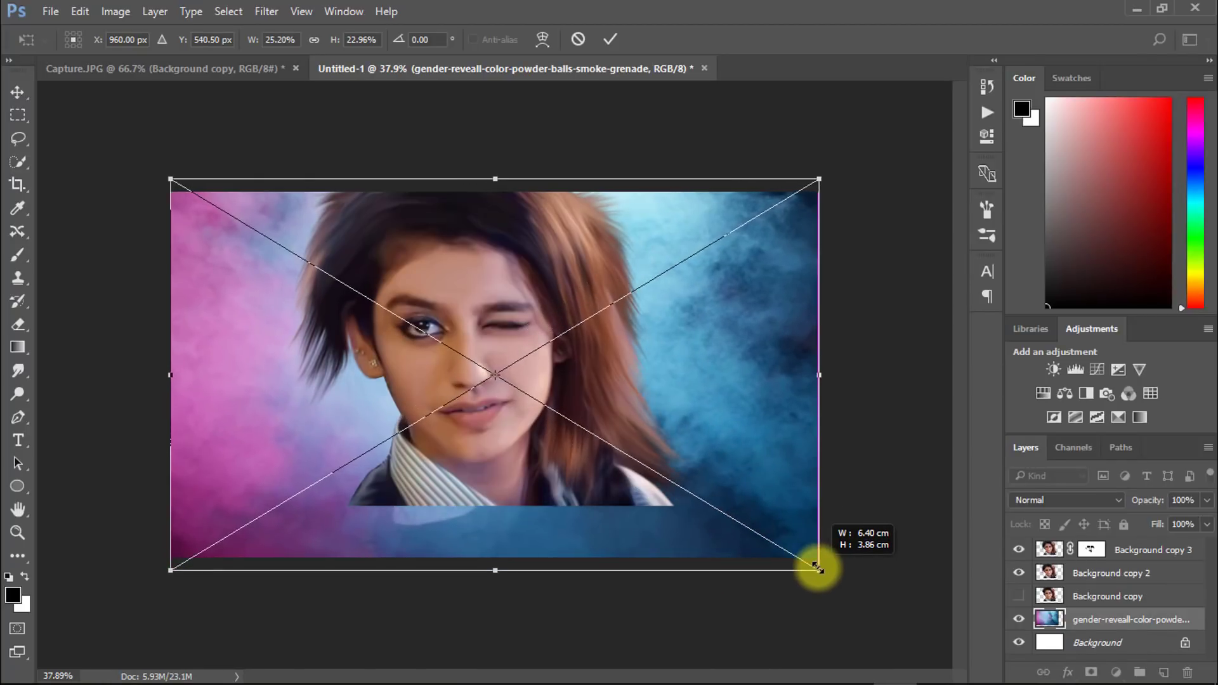
key("Return")
key("b")
Step: Hide the smoke image completely behind a black layer mask
left_click(1019, 573)
left_click(1019, 573)
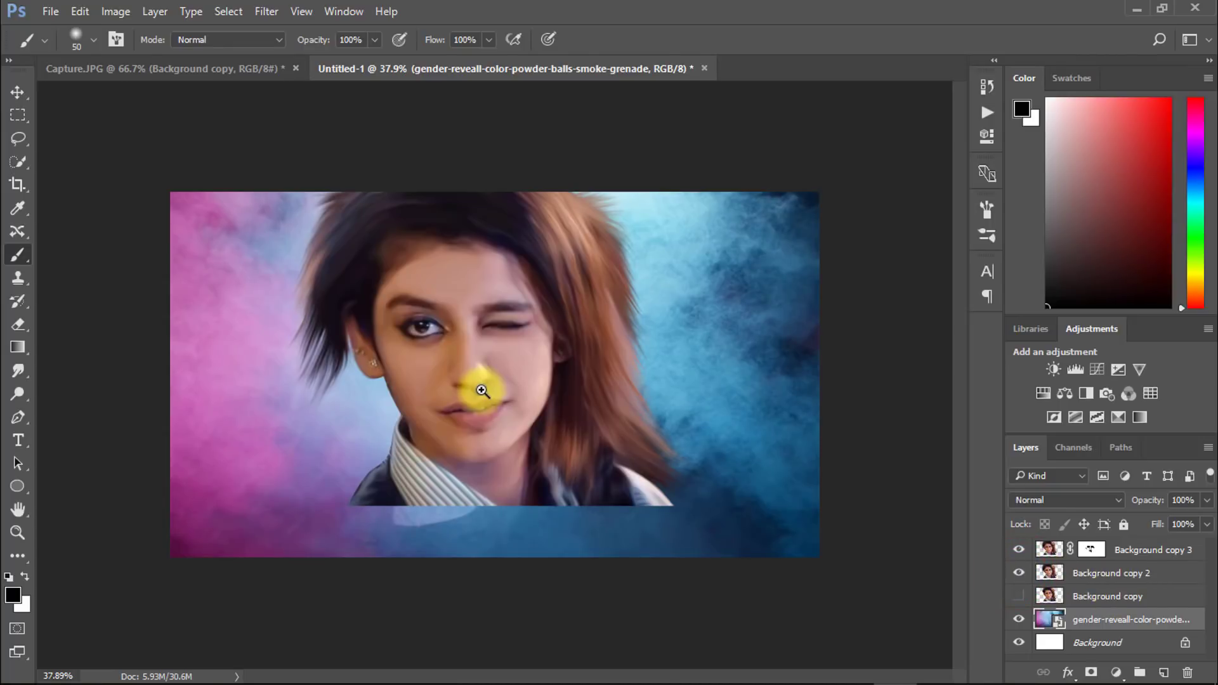
left_click(480, 388, "ctrl")
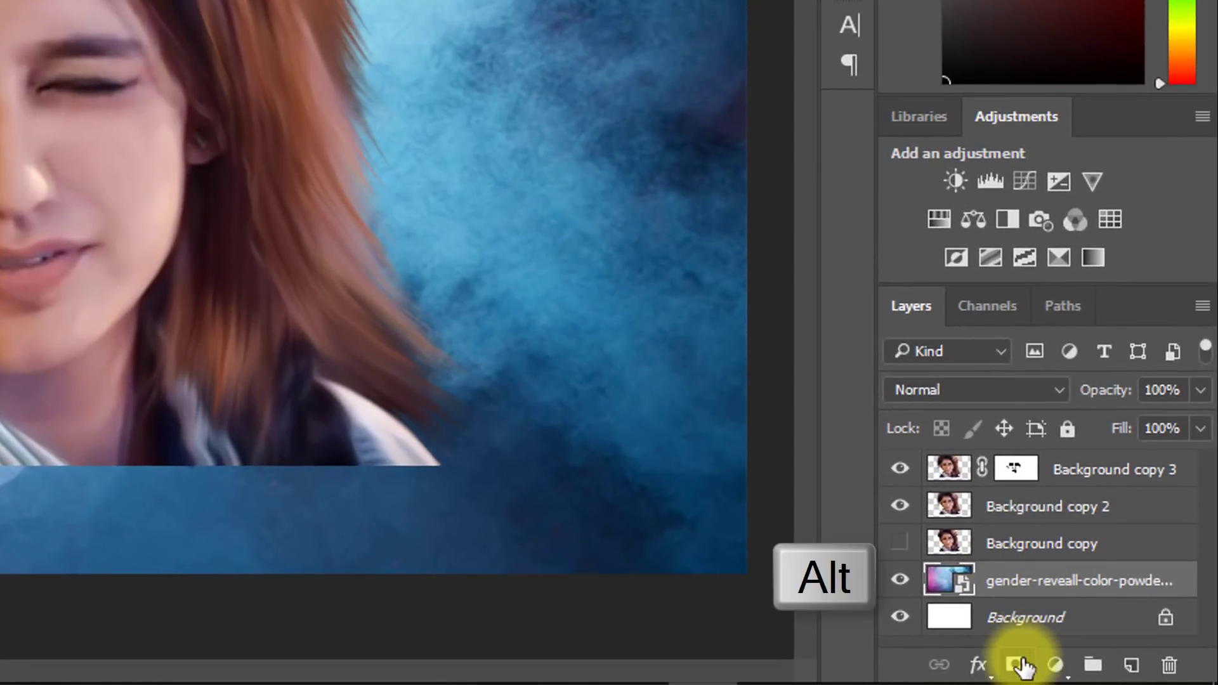
left_click(1018, 663, "alt")
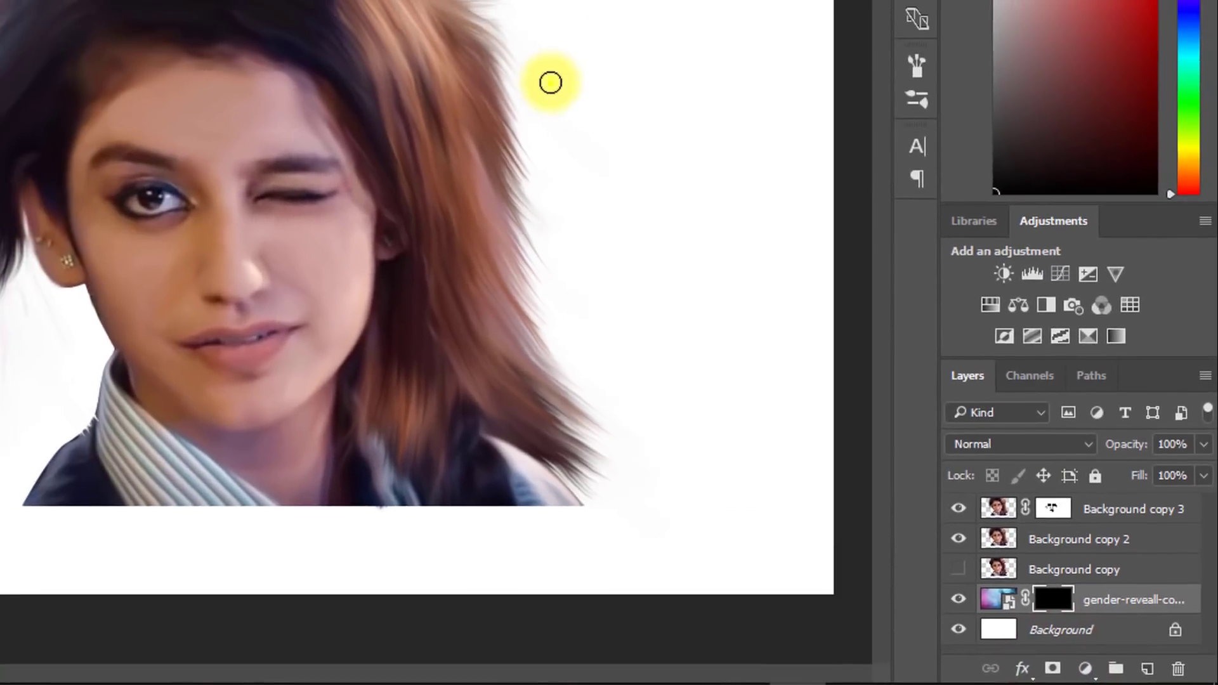
Step: Merge Background copy 3 and Background copy 2 into one layer and compare the portrait with it hidden and shown
left_click(1067, 479)
left_click(1078, 541, "ctrl")
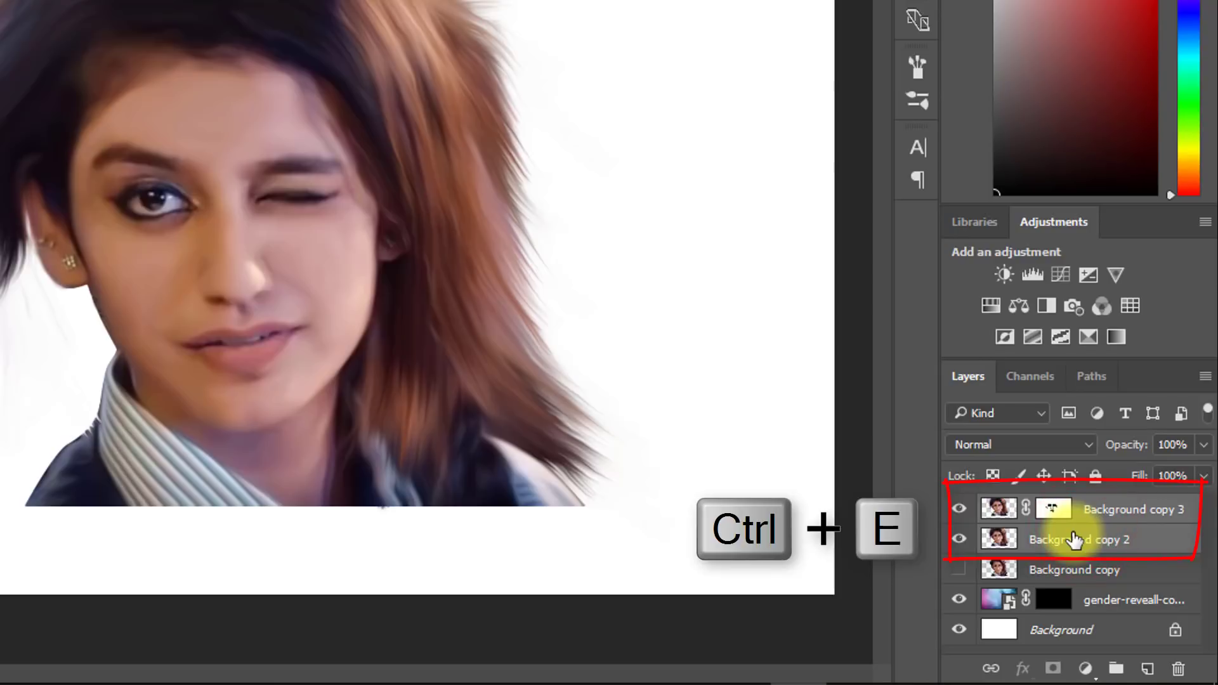
key("ctrl+e")
left_click(960, 509)
left_click(959, 509)
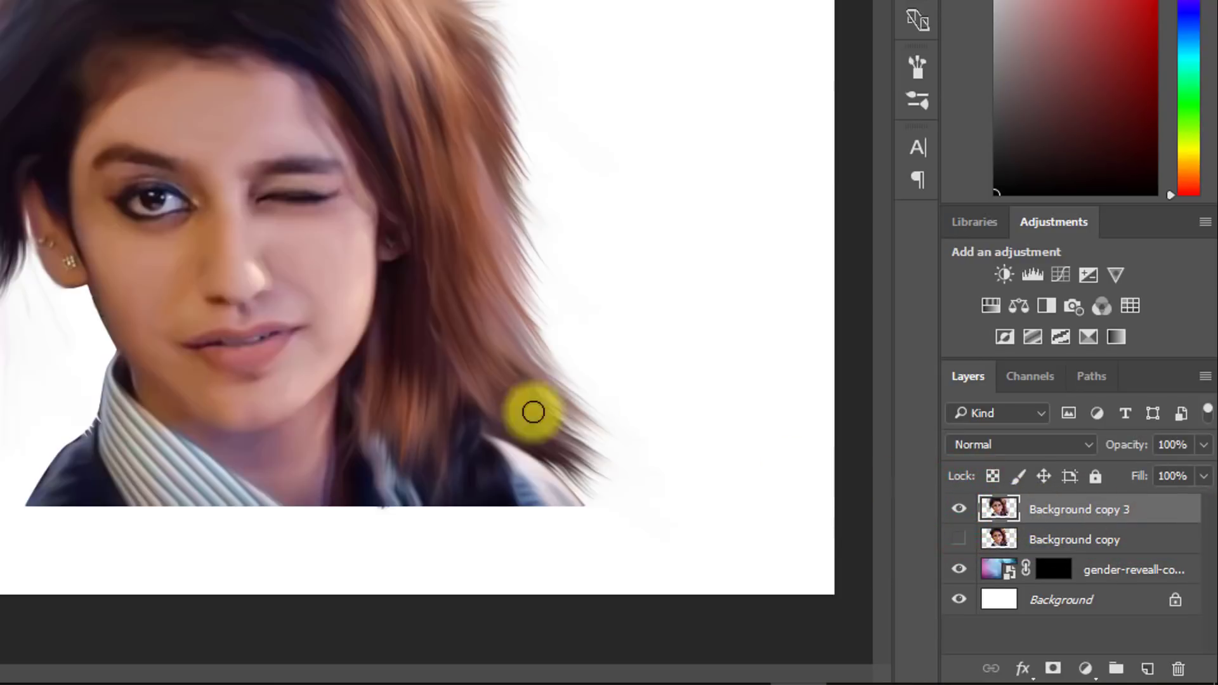
Step: Add a Curves adjustment above the merged portrait and raise the curve slightly to brighten it
left_click(204, 285, "ctrl")
left_click_drag(397, 270, 365, 275)
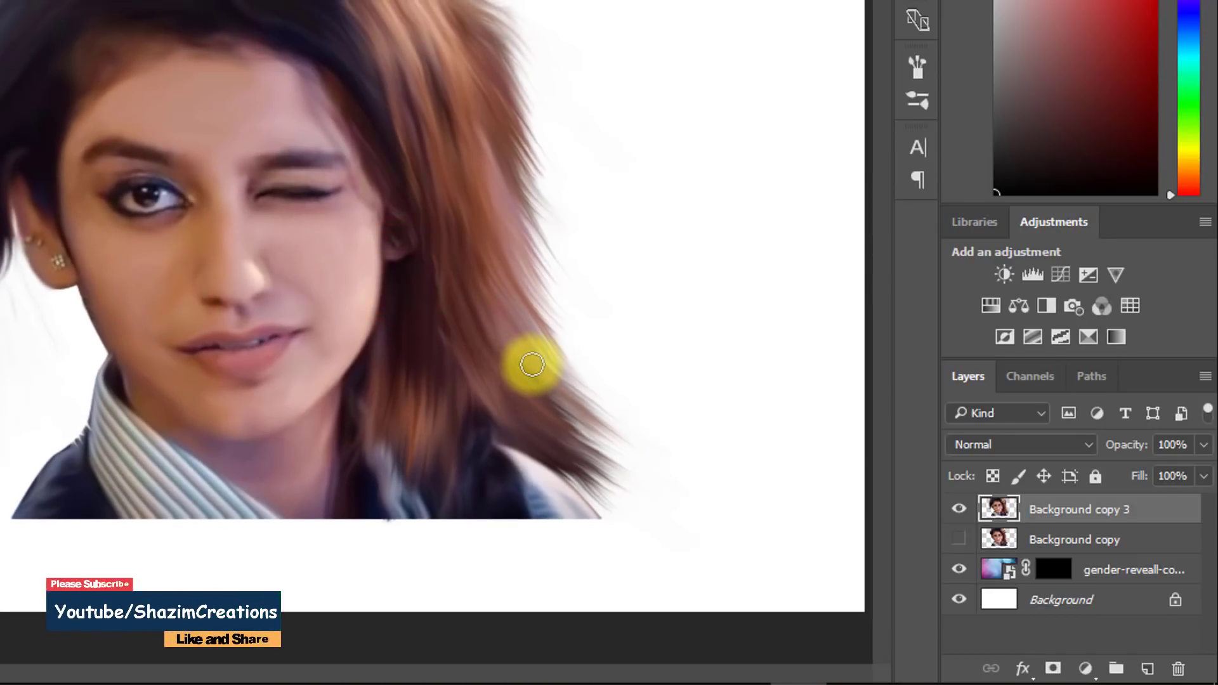
key("ctrl+0")
left_click(1056, 508)
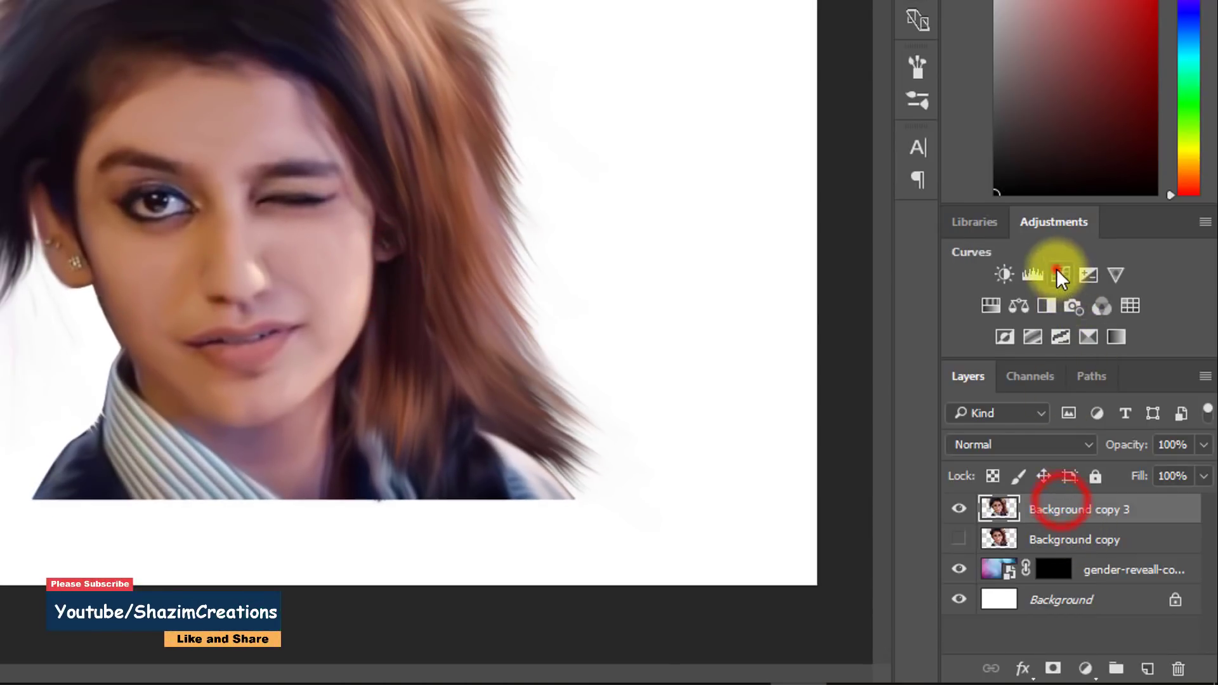
left_click(1060, 274)
mouse_move(776, 98)
left_mouse_down()
mouse_move(763, 87)
mouse_move(753, 101)
left_mouse_up()
left_click(1051, 507)
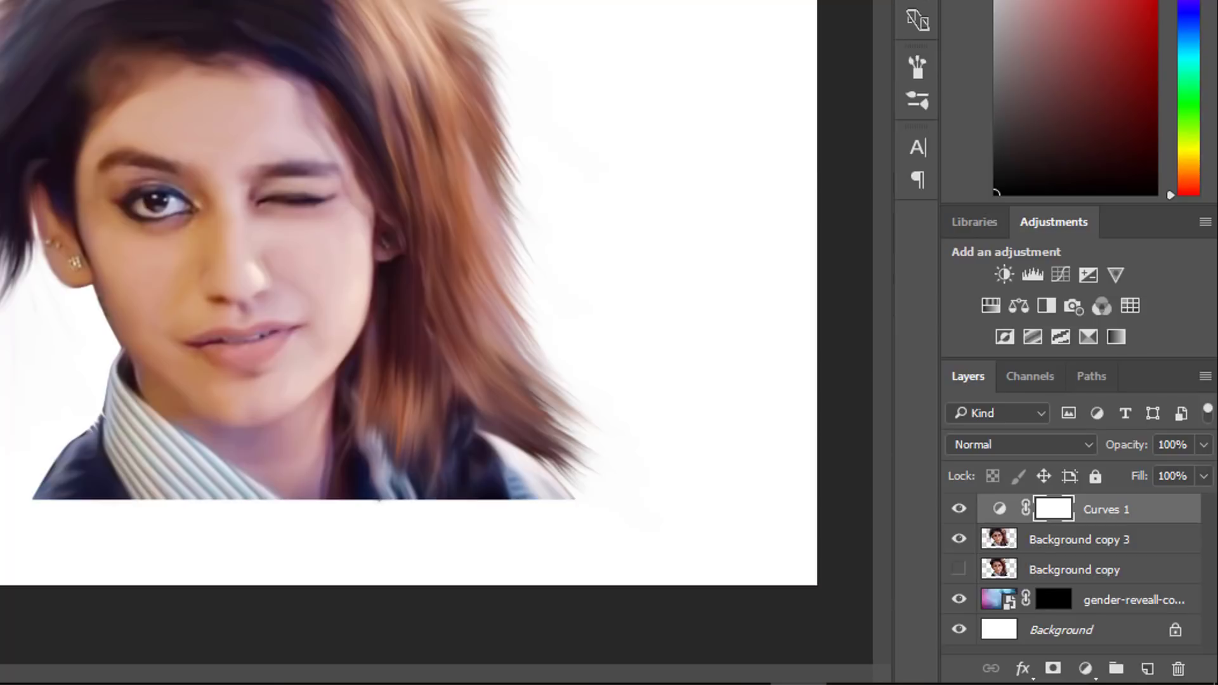
Step: Add a Color Balance adjustment below Curves 1 with midtones Cyan-Red +2, Magenta-Green -4 and Yellow-Blue +6
left_click(1085, 668)
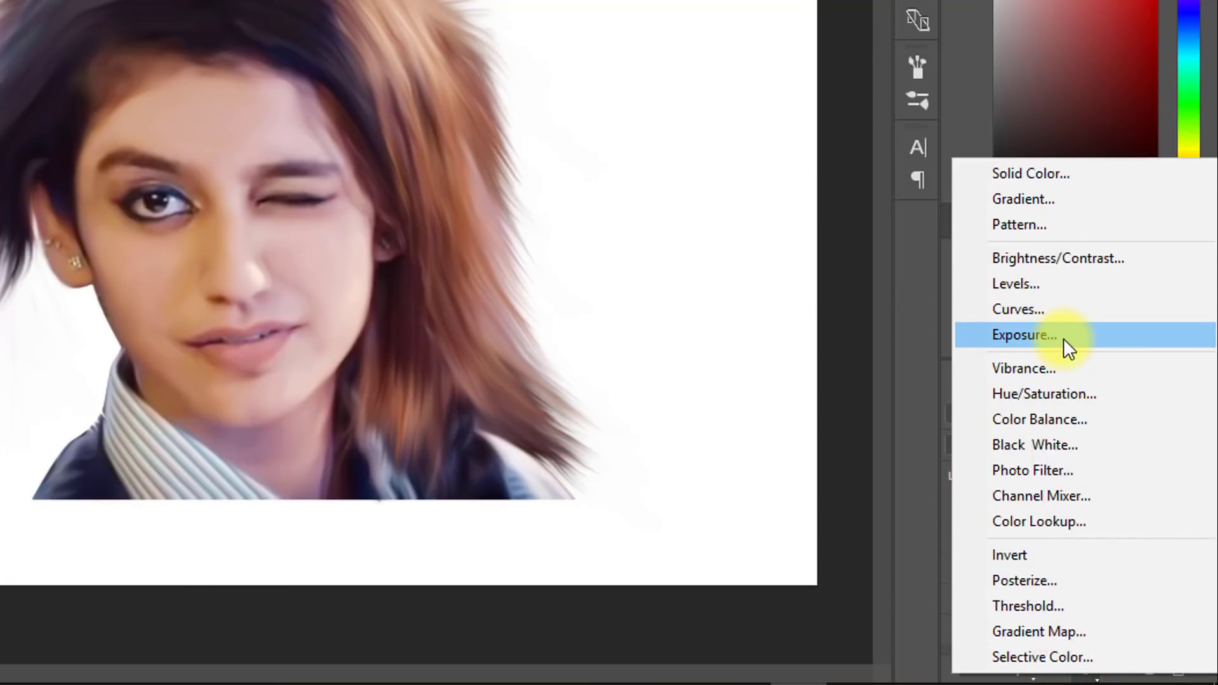
left_click(1038, 420)
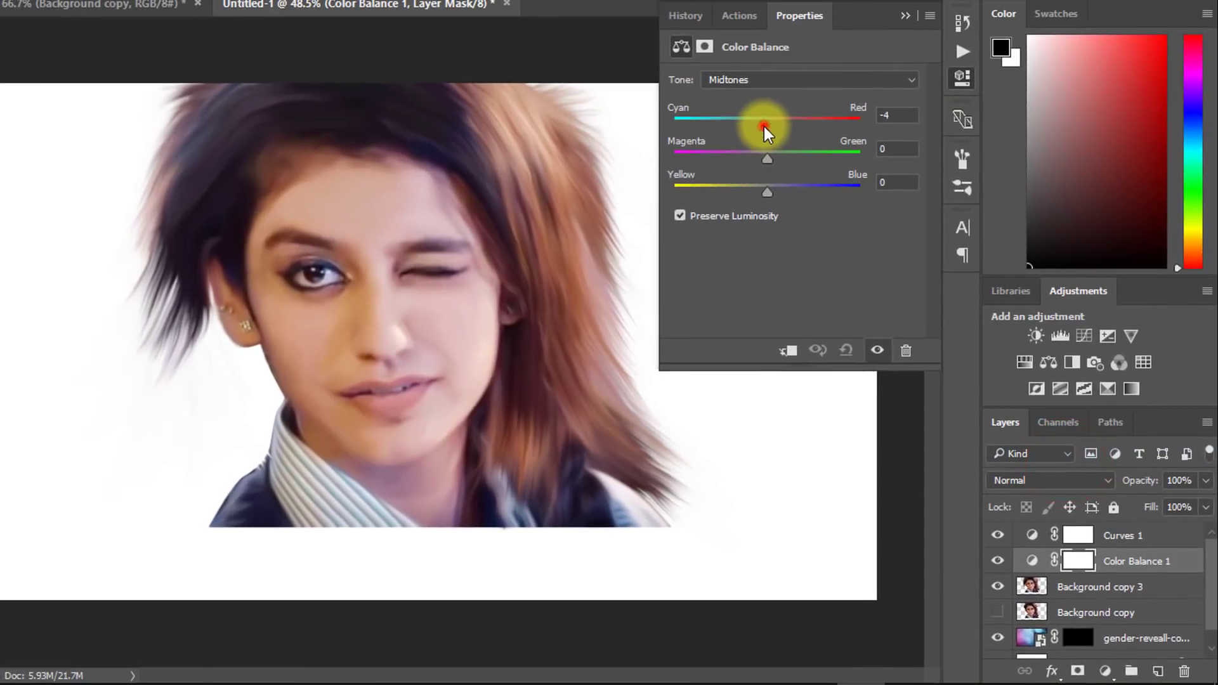
left_click_drag(691, 36, 690, 37)
left_click_drag(764, 127, 772, 195)
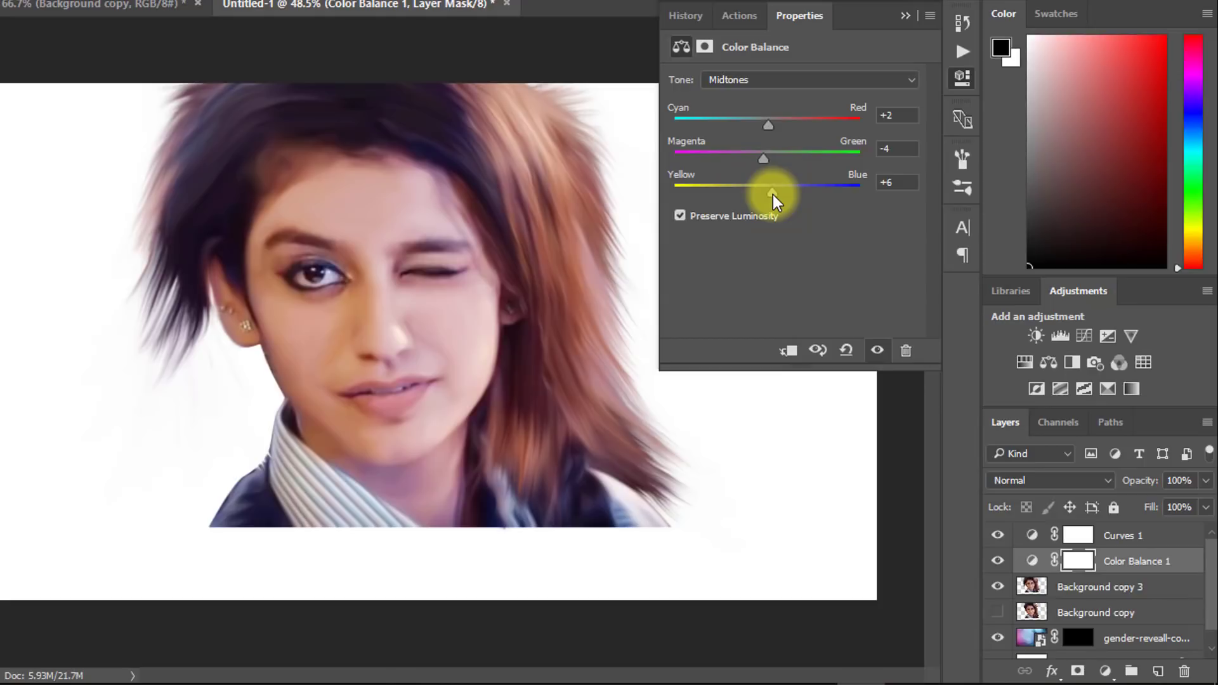
left_click(902, 15)
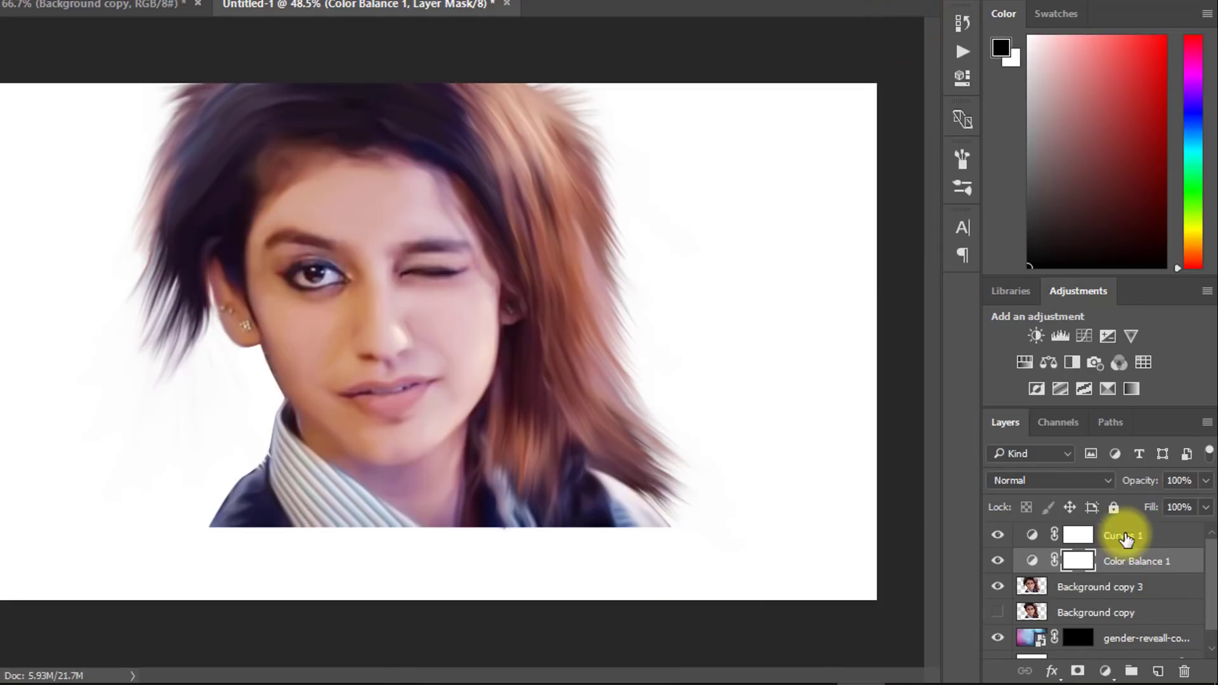
Step: Group Background copy 3, Color Balance 1 and Curves 1, and check the group's contents
left_click(1101, 587)
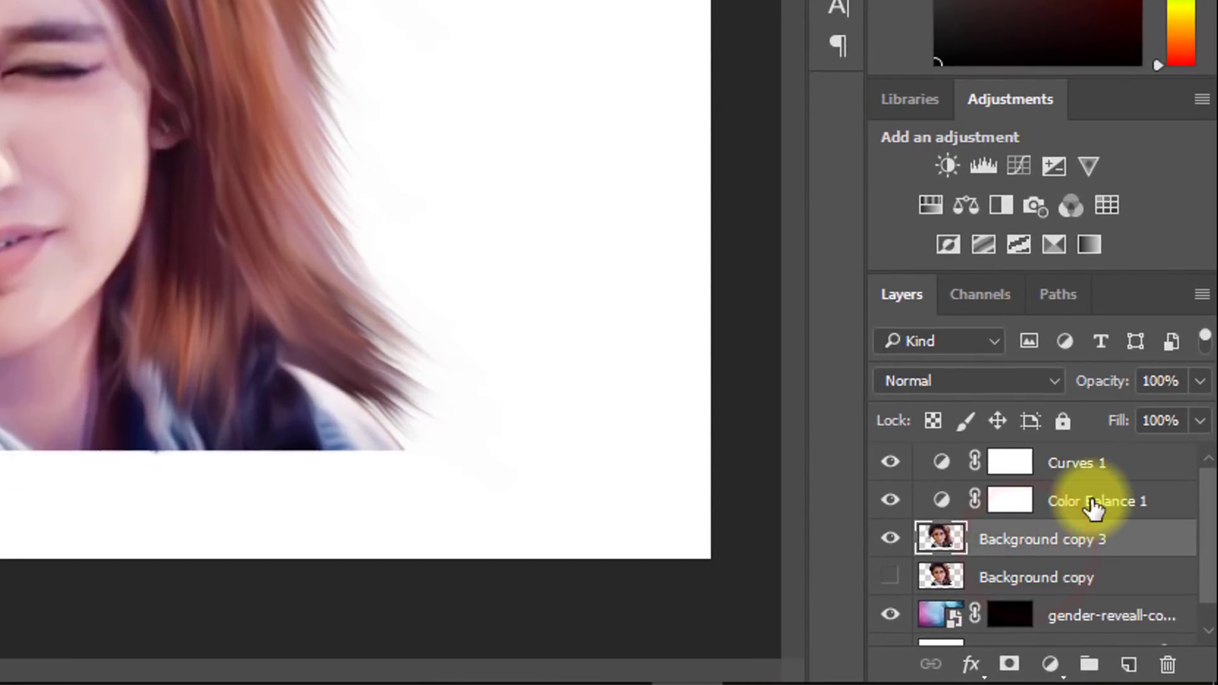
left_click(1092, 501, "ctrl")
left_click(1090, 464, "ctrl")
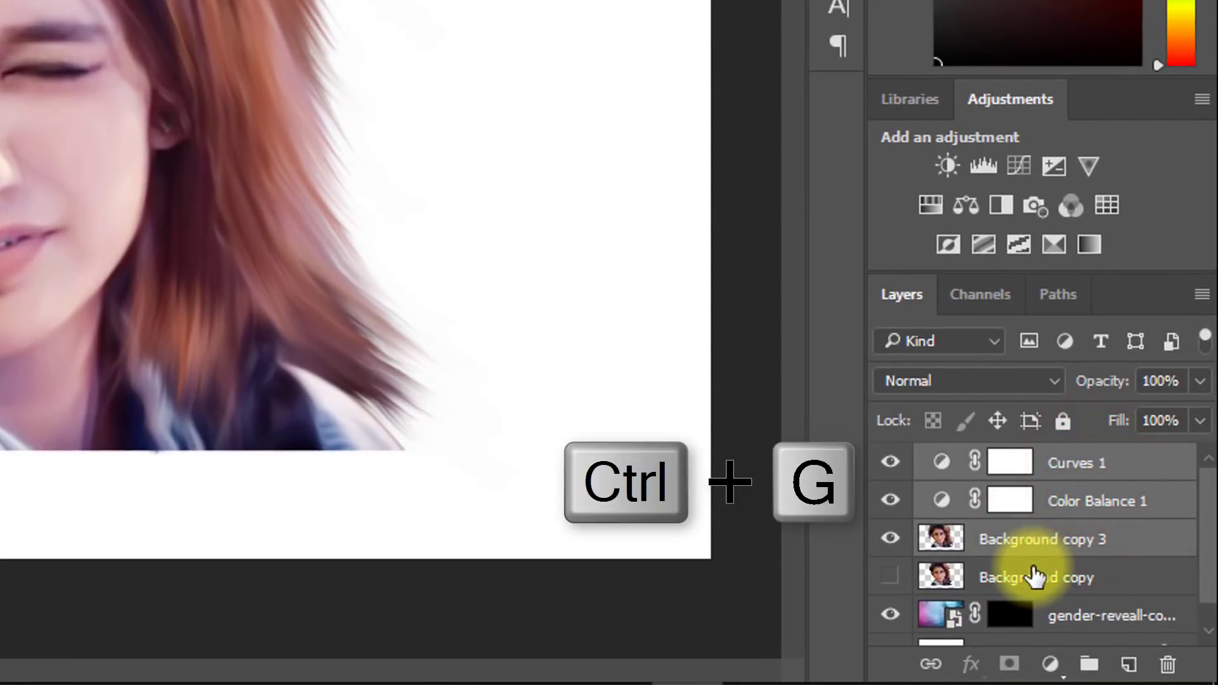
key("ctrl+g")
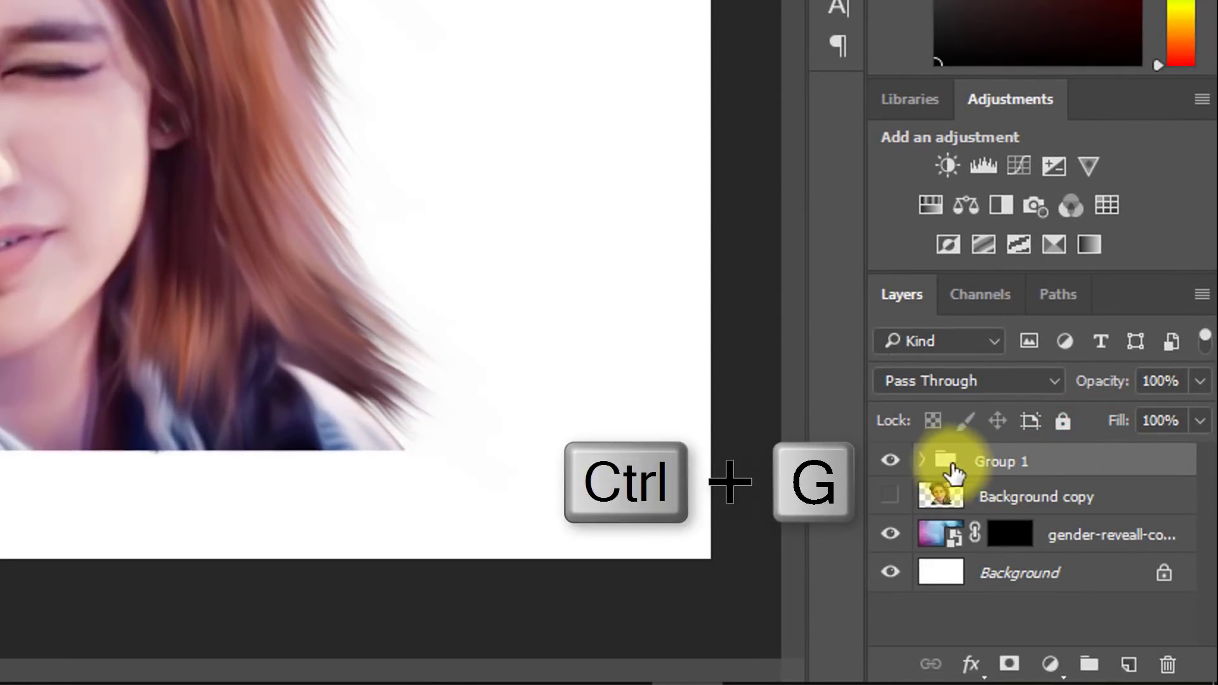
left_click(923, 463)
left_click(923, 465)
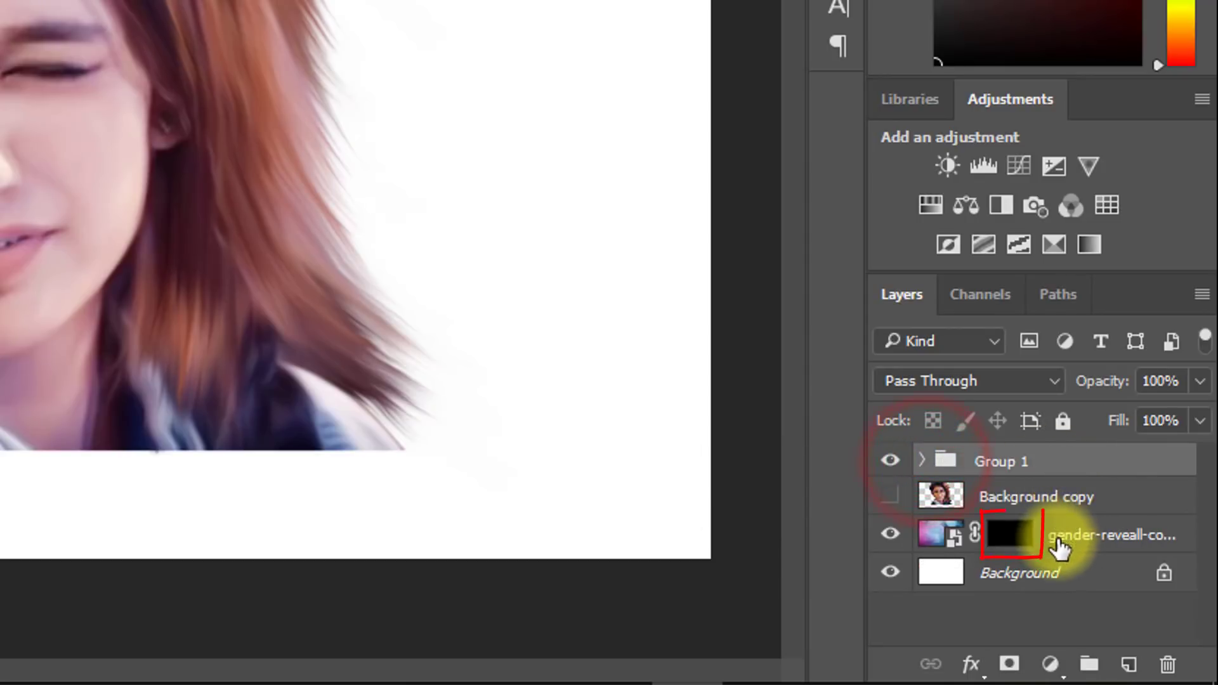
Step: With the smoke image's layer mask active, load the 20 Watercolor Mask Brushes set and choose its ninth 2500 px brush
left_click(1002, 536)
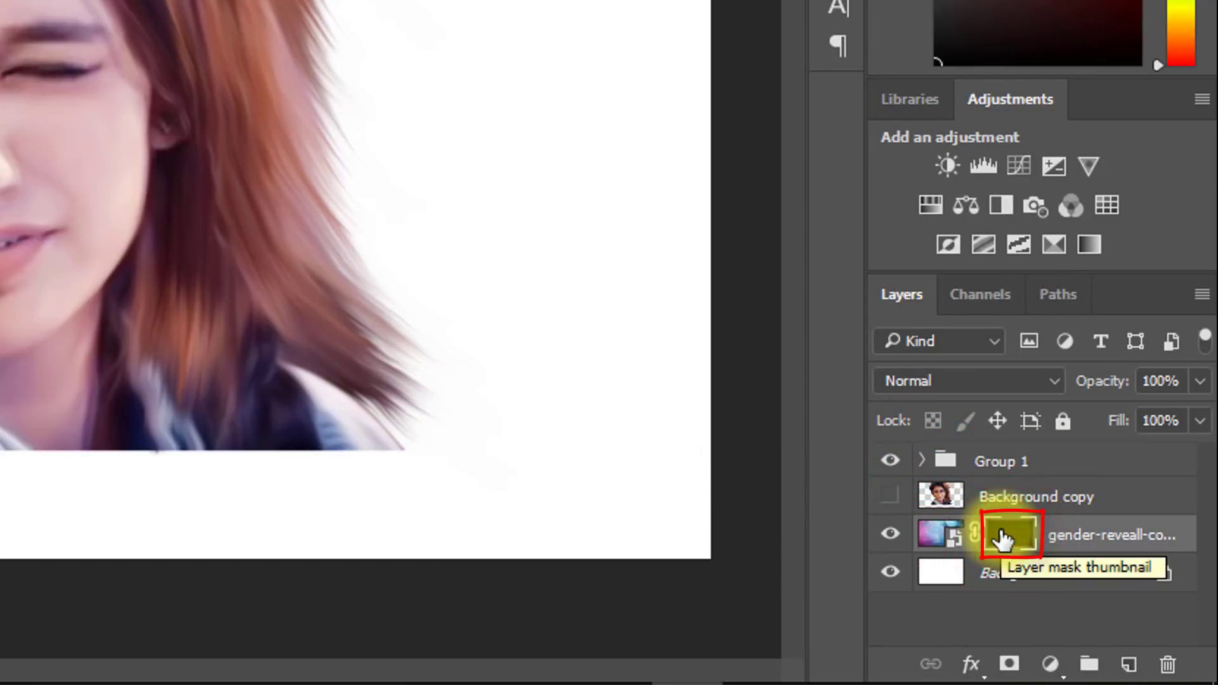
key("ctrl+i")
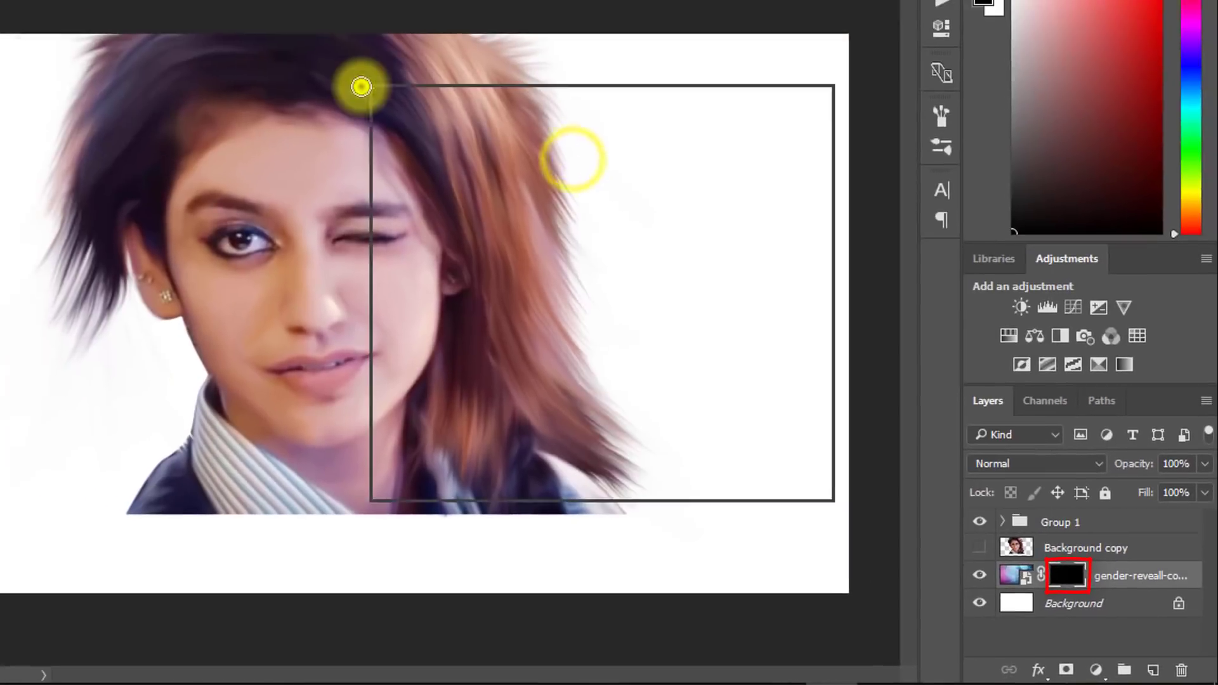
right_click(368, 90)
left_click(810, 114)
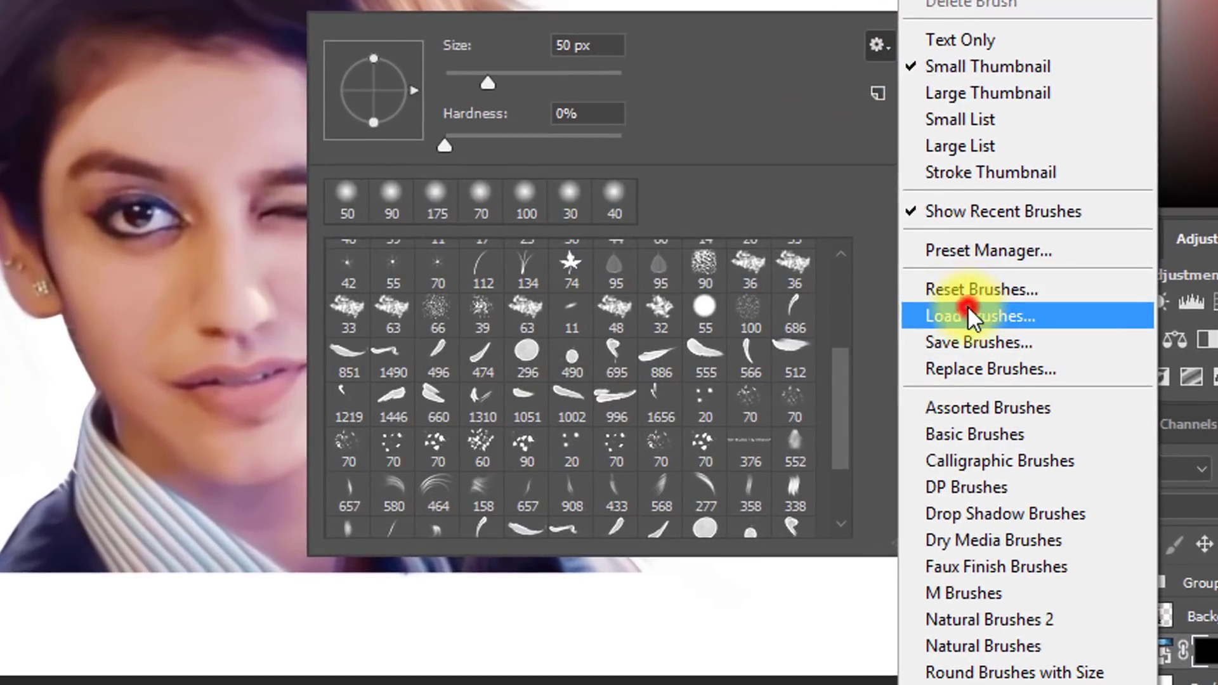
left_click(970, 311)
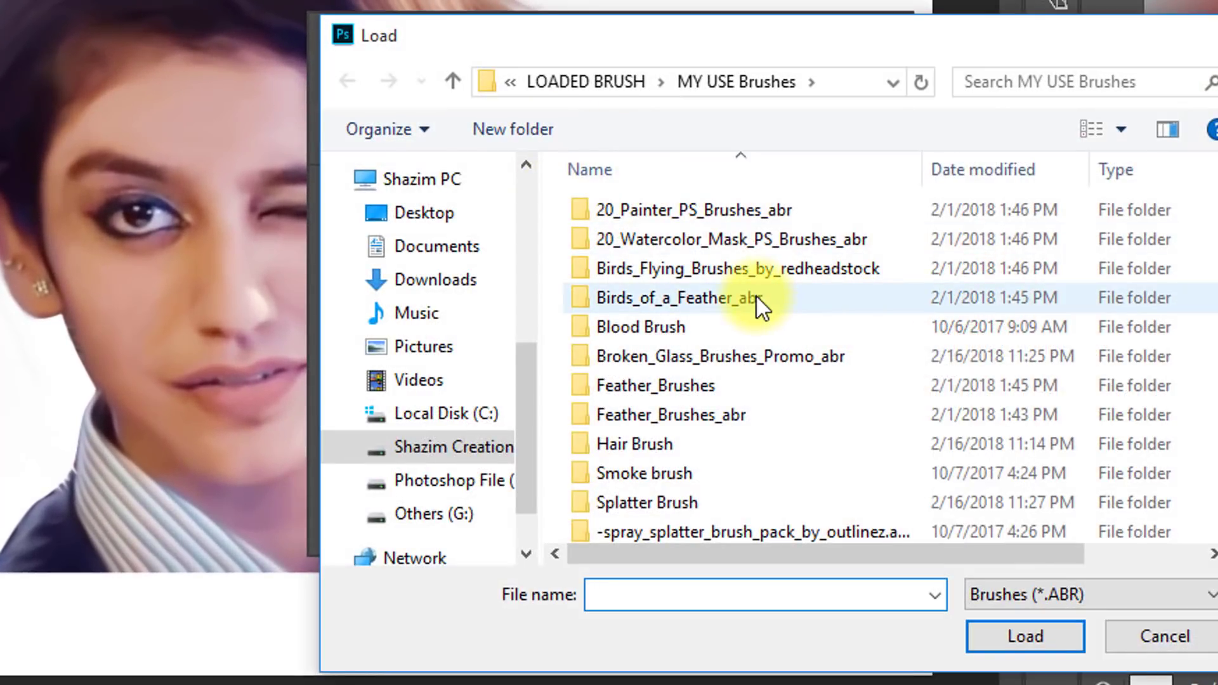
double_click(675, 235)
double_click(659, 213)
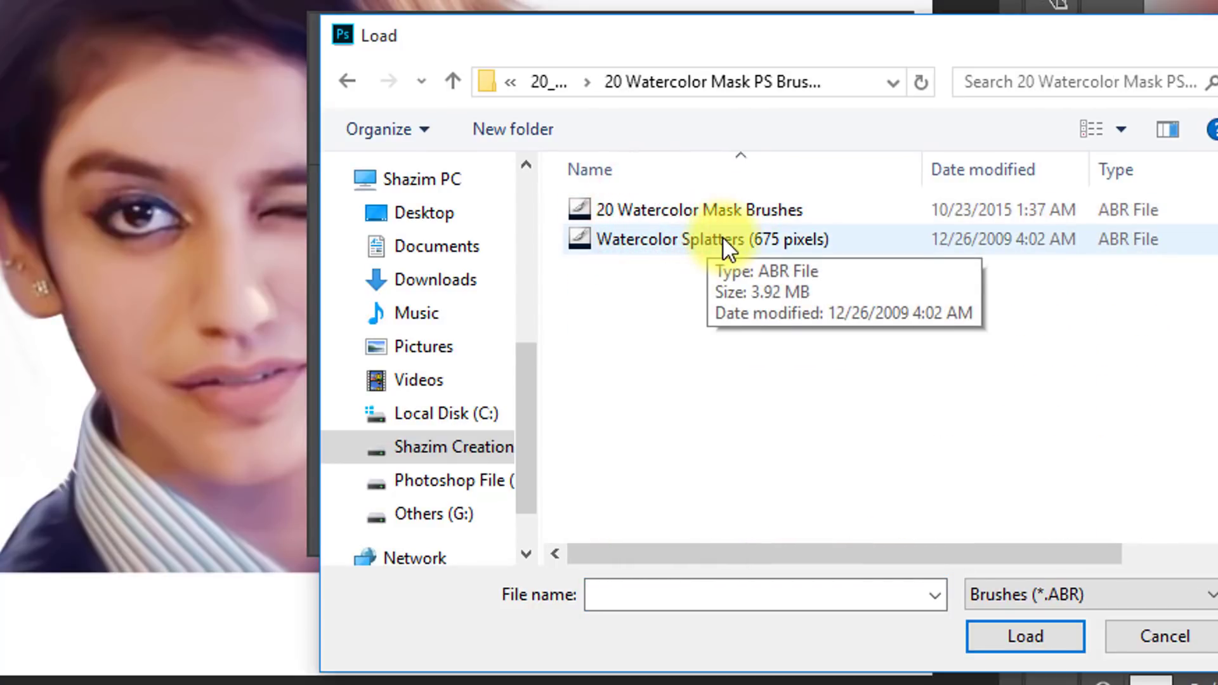
left_click(673, 211)
left_click(1009, 640)
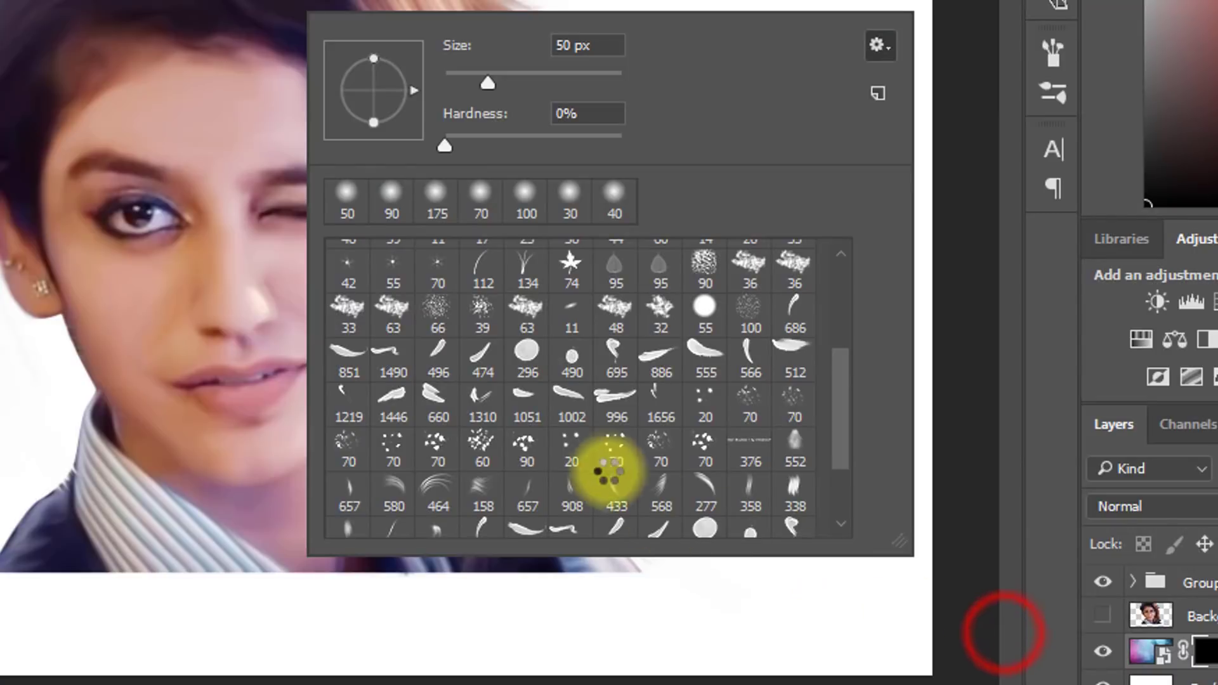
scroll(600, 463, "down", 3)
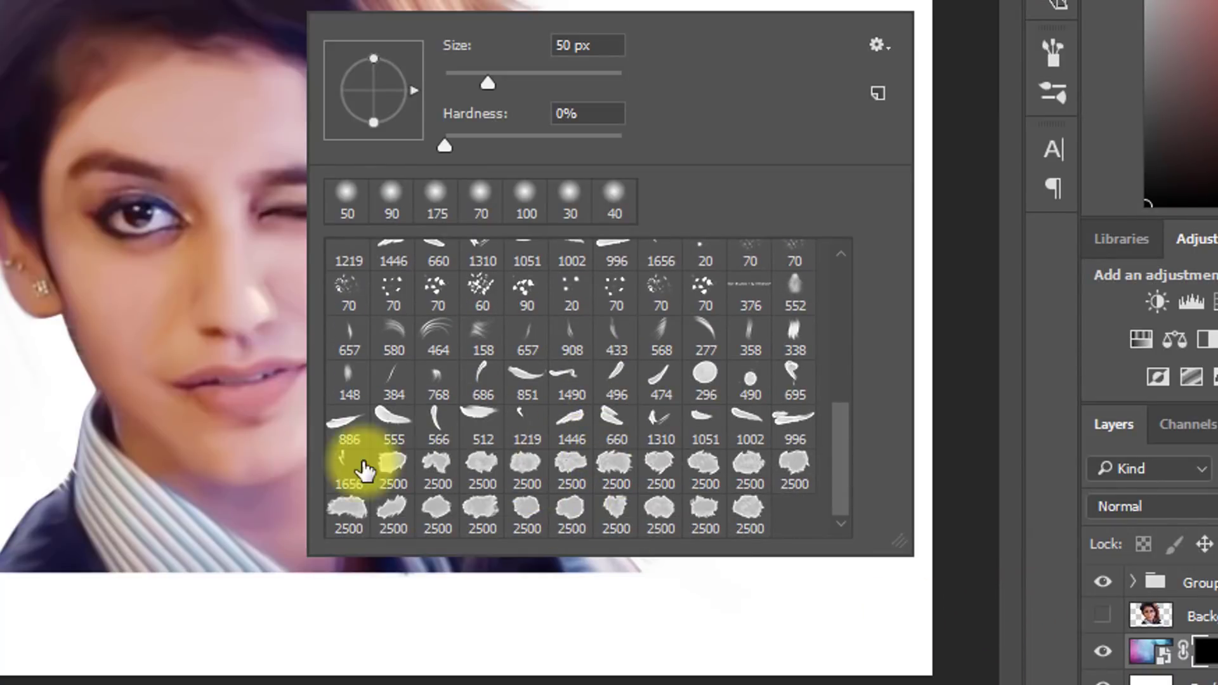
left_click(749, 466)
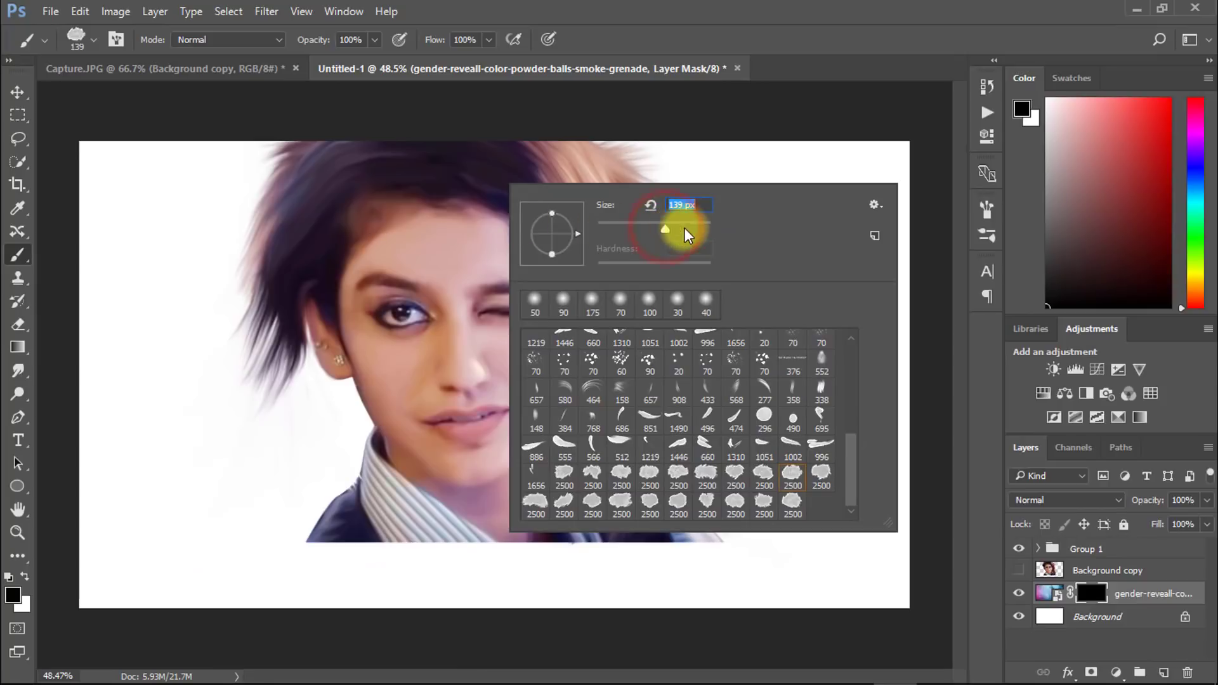
Step: Enlarge the watercolor brush to 1400 px and make white the foreground colour for painting on the smoke image's mask
left_click(802, 15)
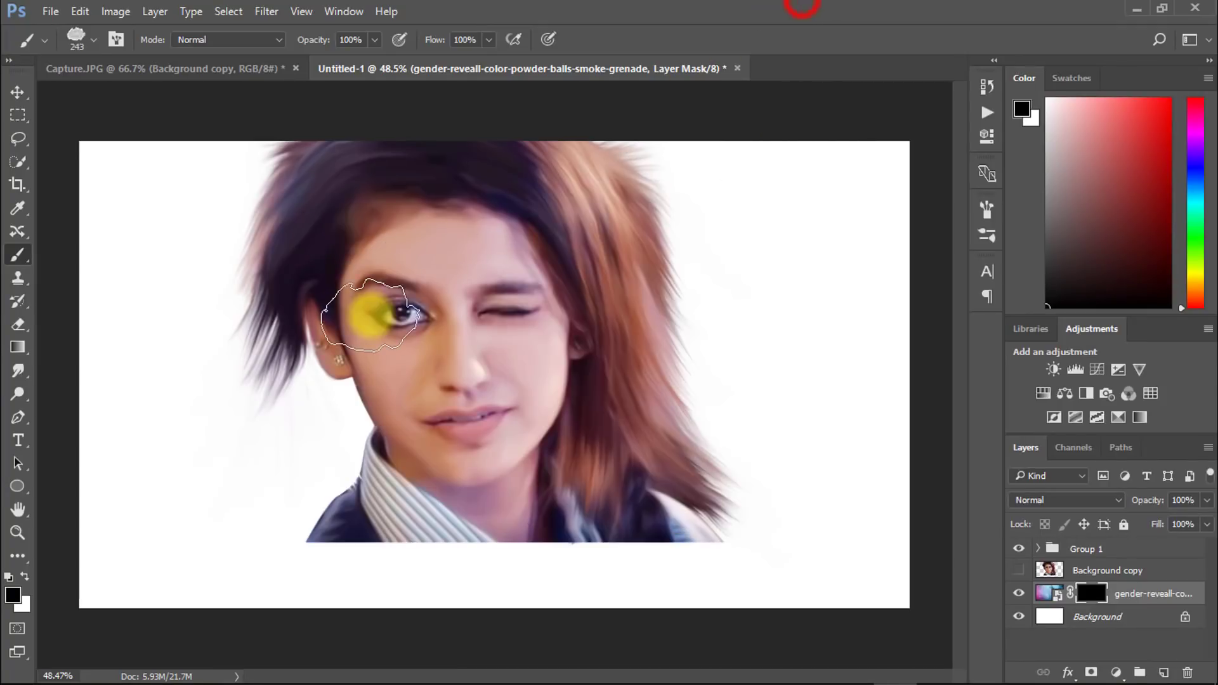
key("bracketright")
key("bracketright")
key("bracketright")
key("bracketright")
key("bracketright")
key("bracketright")
key("bracketright")
key("bracketright")
key("bracketright")
key("bracketright")
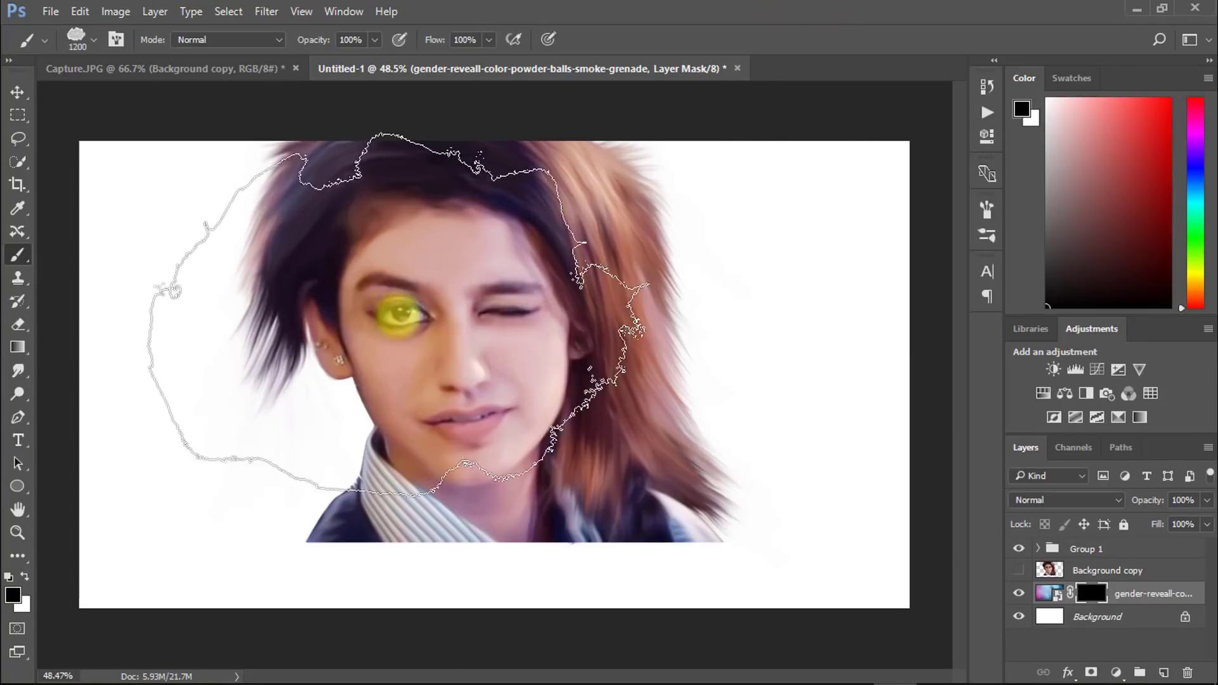
key("bracketright")
key("bracketright")
left_click(444, 289)
left_click(444, 289)
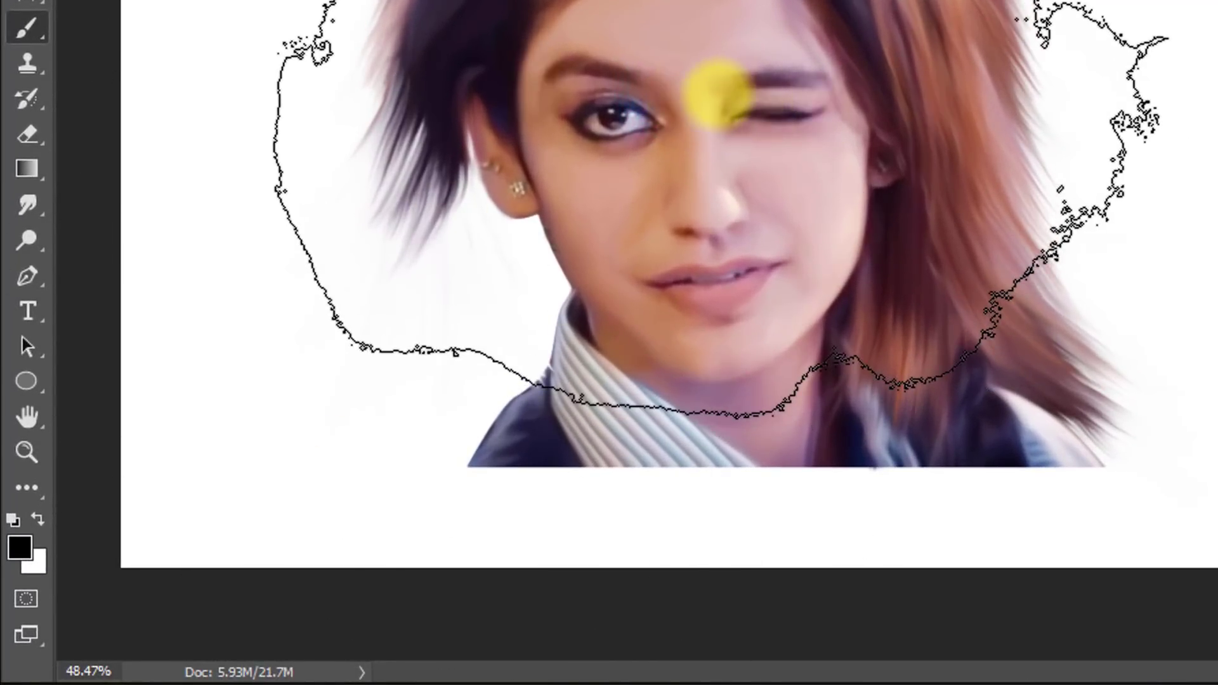
left_click(717, 94)
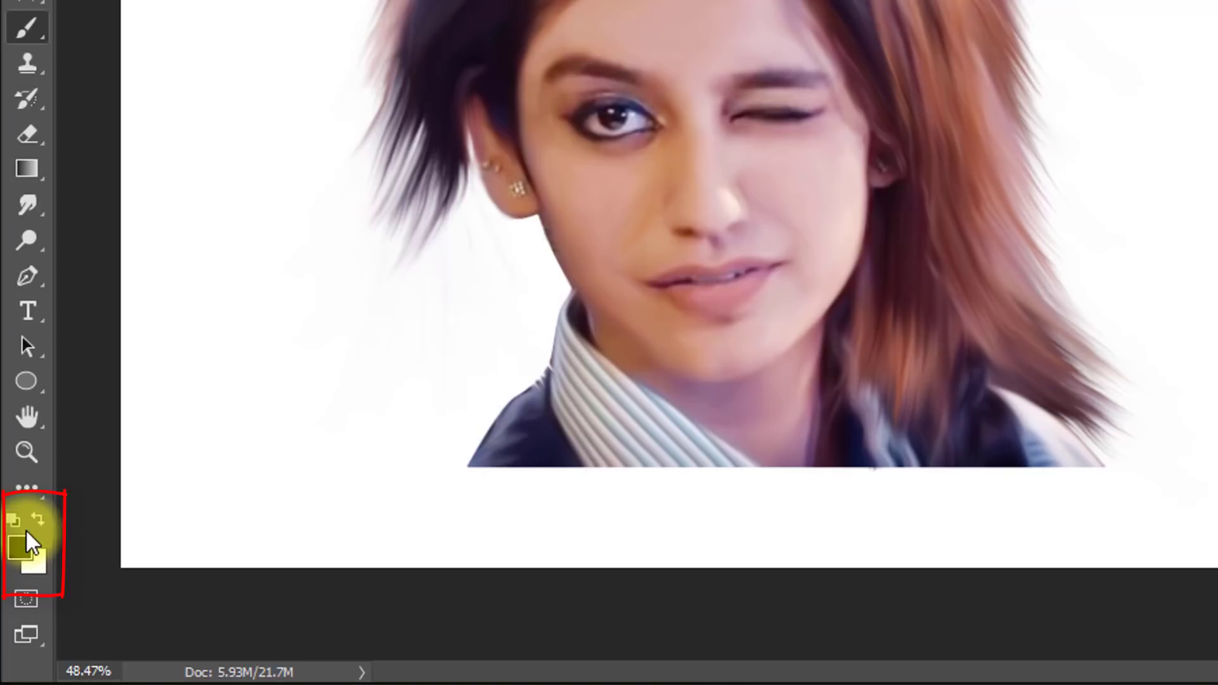
left_click(39, 520)
Step: Try revealing the smoke around the portrait with white 1400 px stamps on the mask, and undo them
left_click(619, 56)
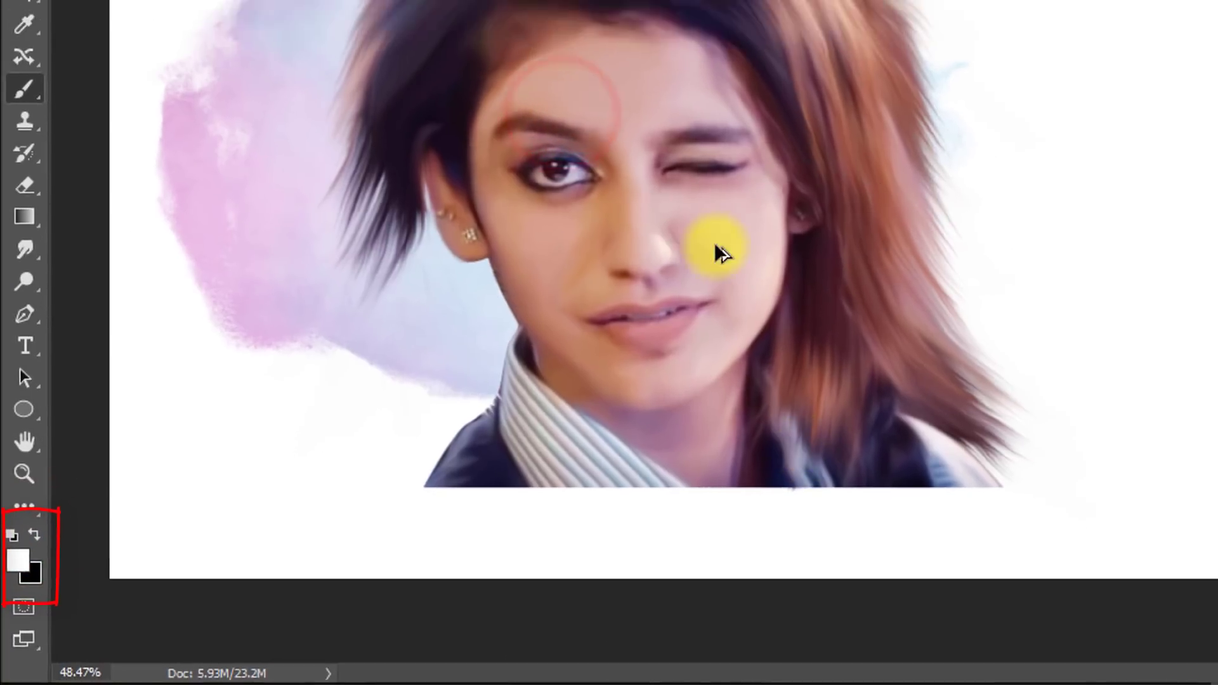
key("ctrl+z")
left_click(735, 75)
mouse_move(517, 408)
left_mouse_down()
mouse_move(288, 324)
mouse_move(424, 313)
mouse_move(497, 397)
mouse_move(502, 348)
left_mouse_up()
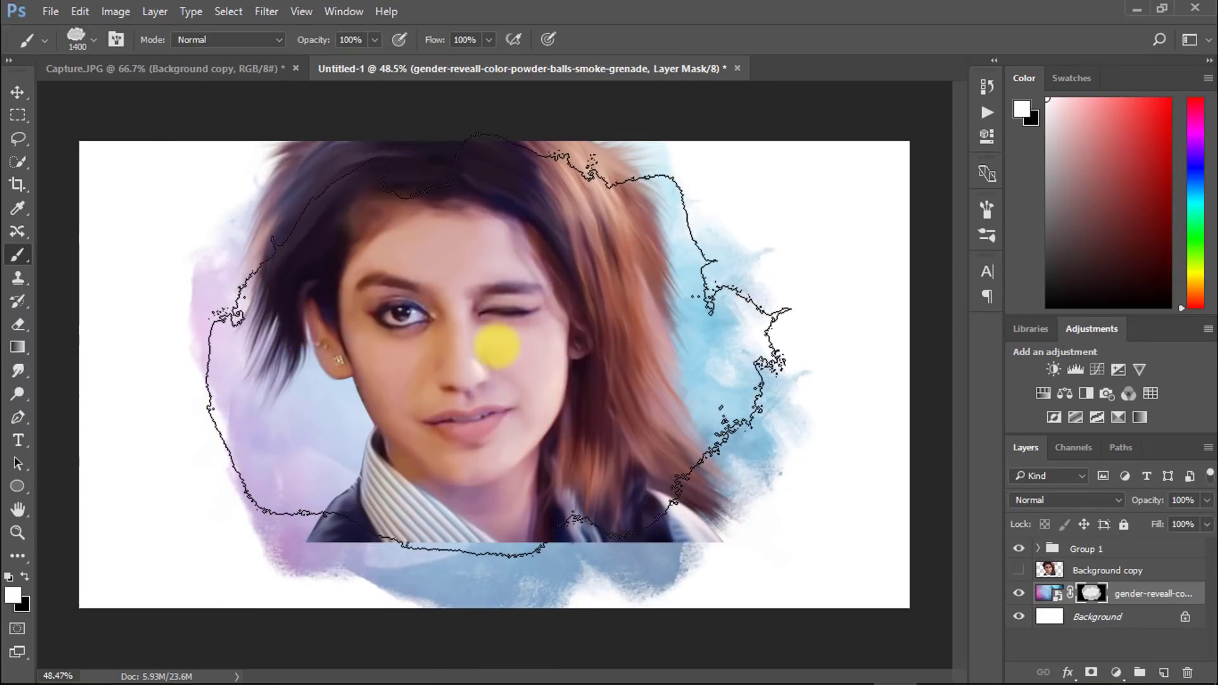
key("ctrl+alt+z")
key("ctrl+alt+z")
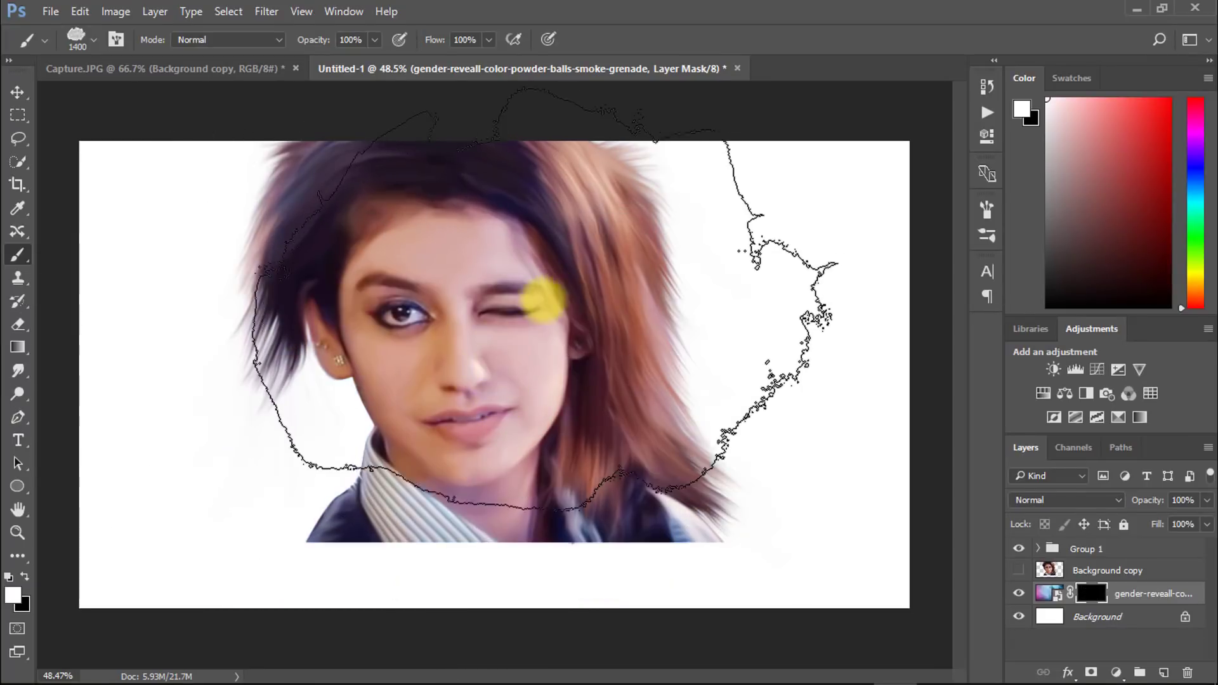
Step: Reduce the watercolor brush to 1200 px and stamp white on the smoke mask behind the face and hair
key("bracketleft")
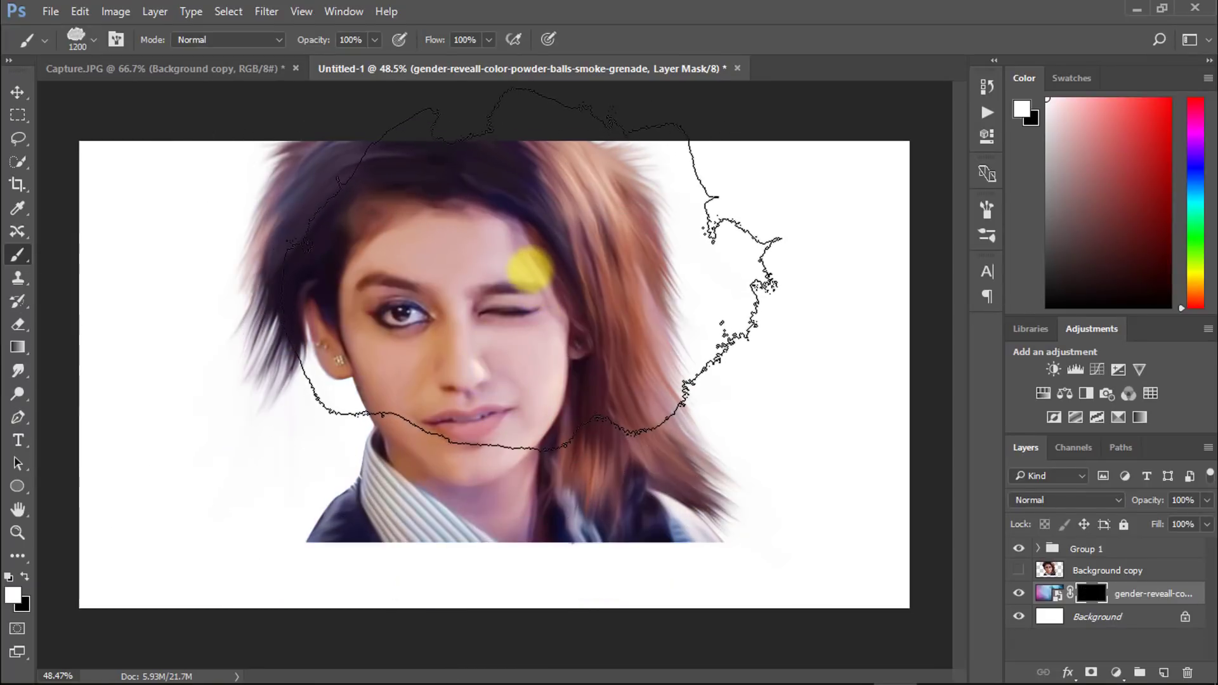
left_click(526, 266)
left_click(540, 389)
Step: Switch to another watercolor brush at 800 px and stamp white on the mask around the portrait's lower edge and shoulders
right_click(540, 389)
left_click(579, 590)
left_click(649, 346)
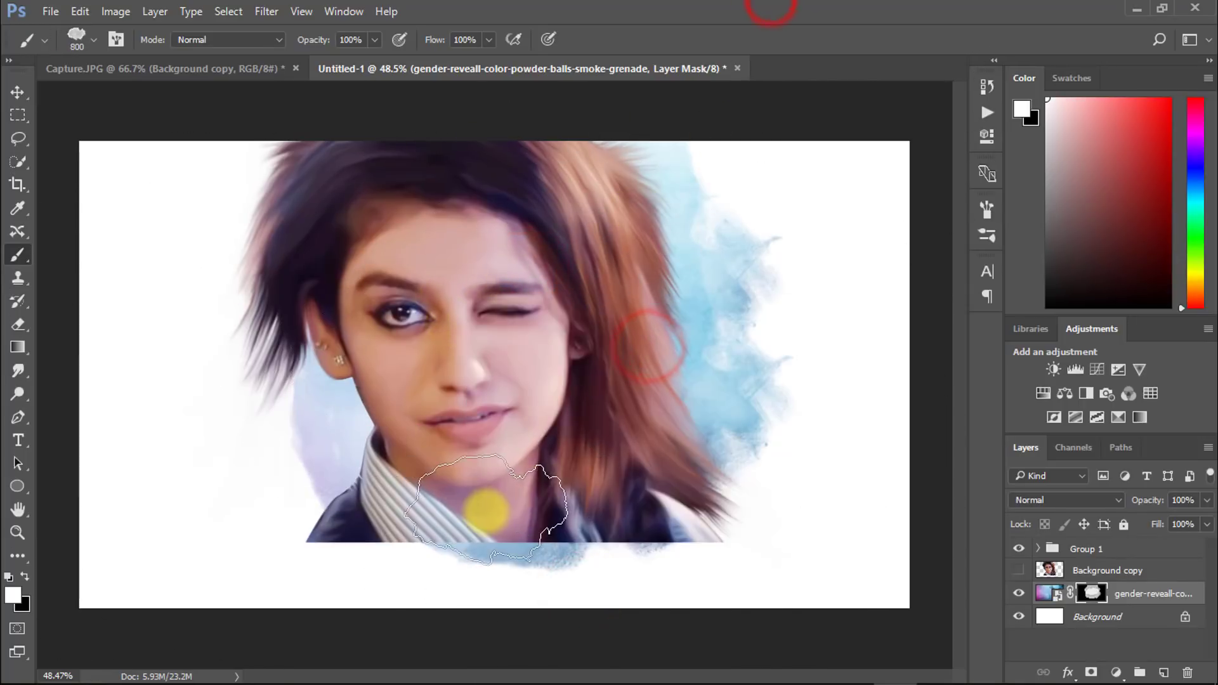
key("bracketright")
key("bracketright")
key("bracketright")
key("bracketright")
key("bracketright")
left_click(588, 490)
left_click(382, 495)
Step: Choose a different 2500 px watercolor brush, size it to 1000 px and stamp white to extend the smoke behind the dark hair and below
right_click(541, 320)
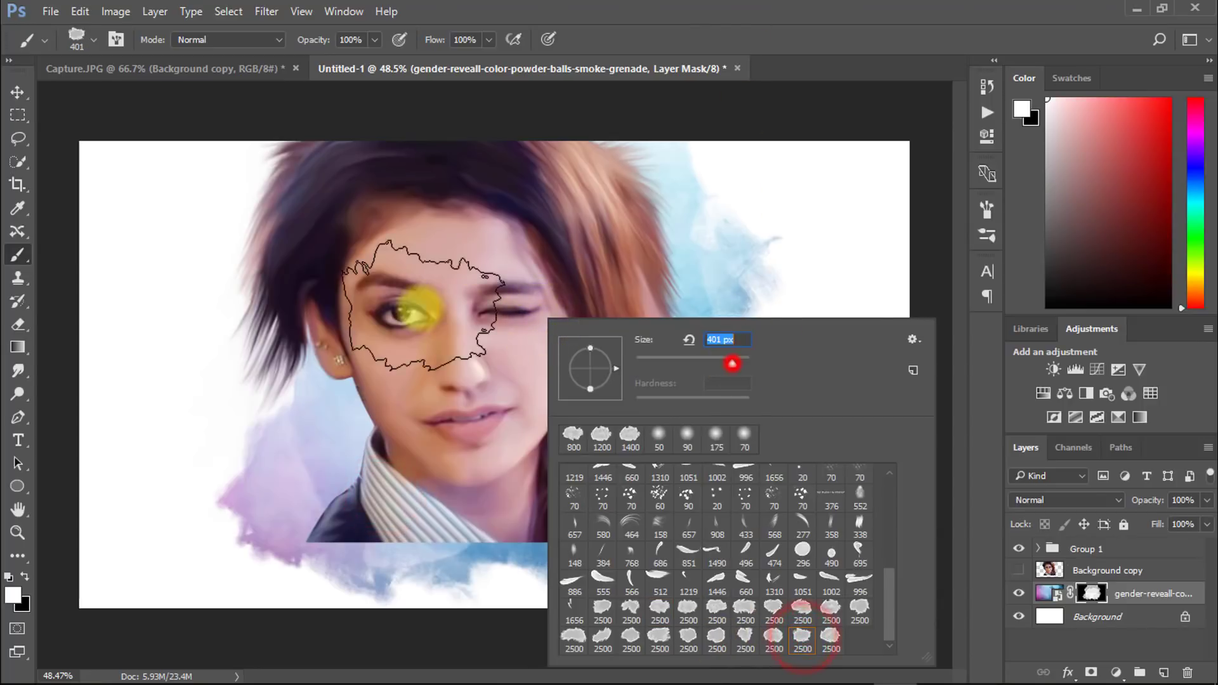
left_click(411, 248)
key("bracketright")
key("bracketright")
key("bracketright")
key("bracketright")
key("bracketright")
key("bracketright")
key("bracketright")
left_click(389, 254)
left_click(416, 429)
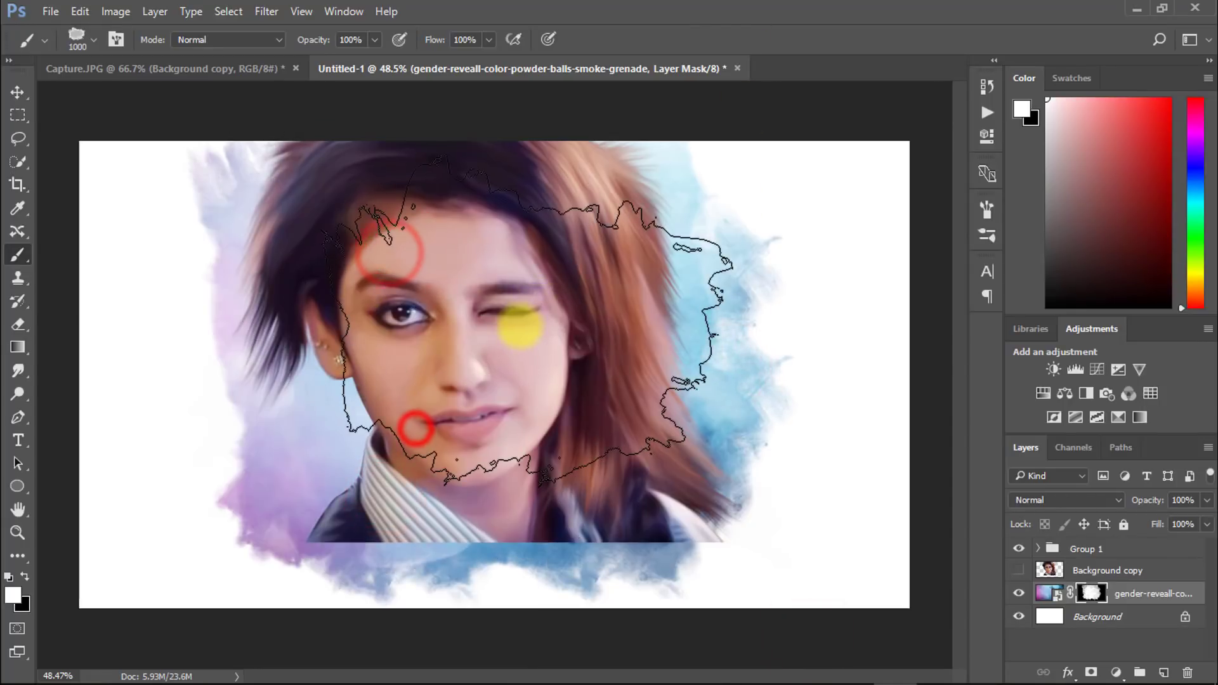
Step: Pick the set's eighth 2500 px watercolor brush and stamp white at up to 800 px to widen the pink smoke beside the ear
right_click(495, 319)
left_click(691, 361)
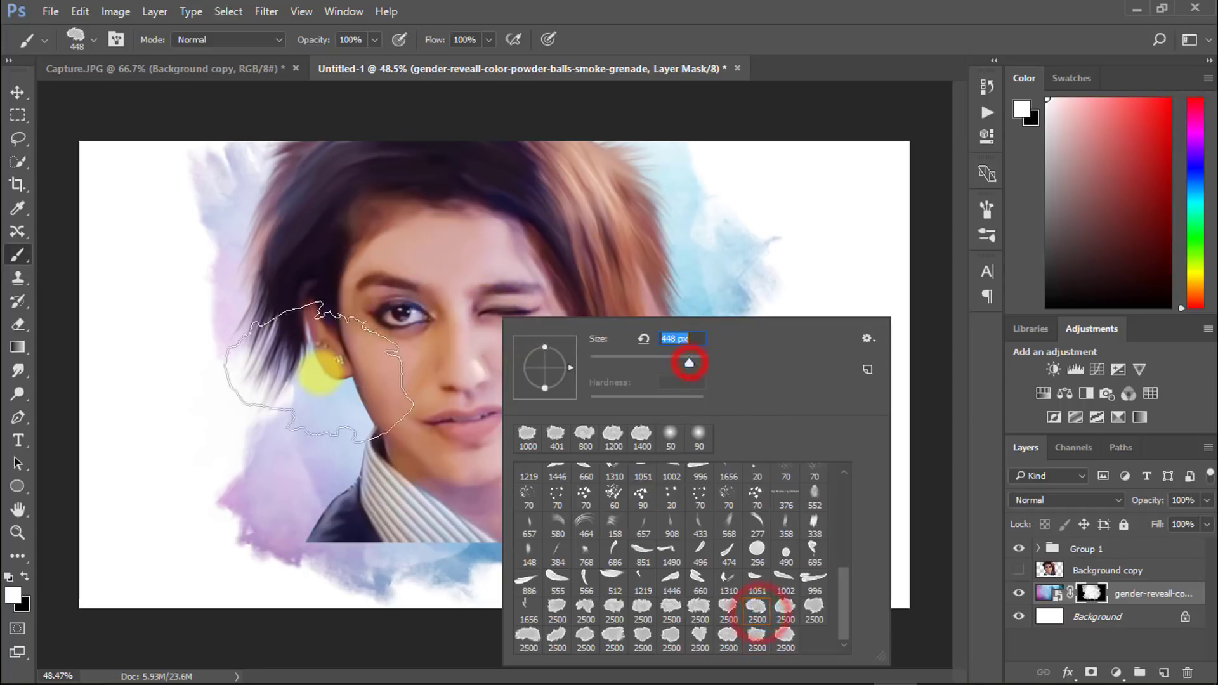
left_click(321, 373)
left_click(336, 428)
key("bracketleft")
key("bracketleft")
key("bracketleft")
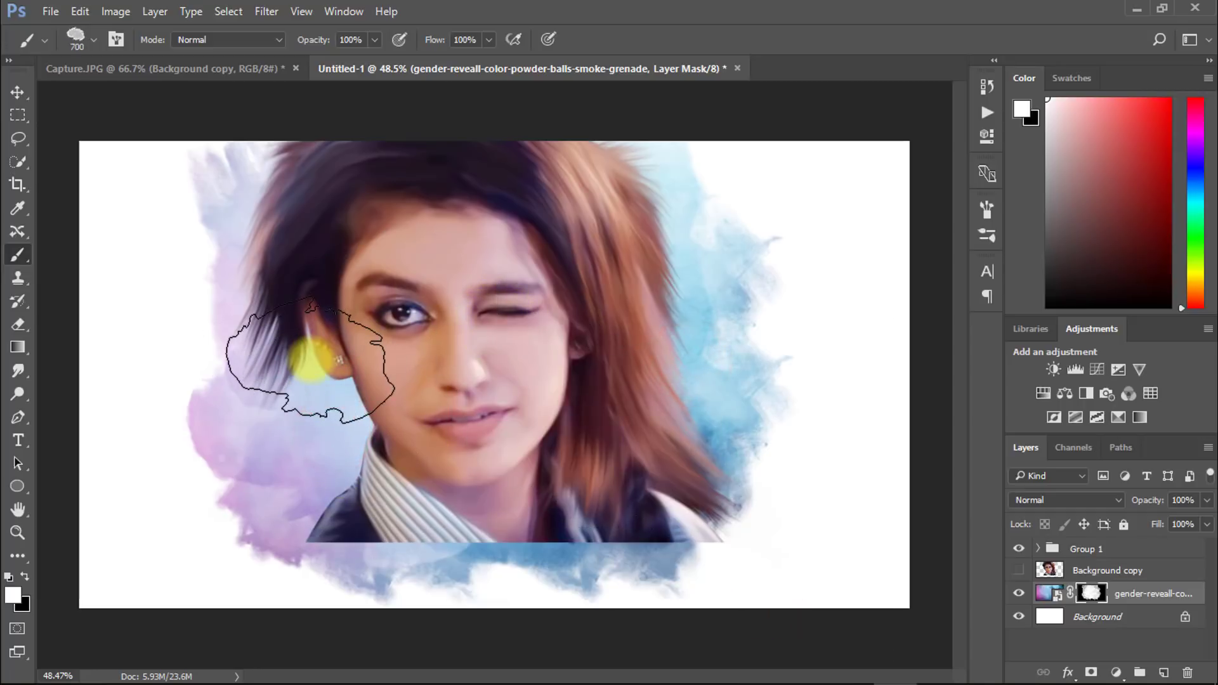
key("bracketright")
key("bracketright")
key("bracketright")
key("bracketright")
key("bracketright")
left_click(323, 357)
Step: Select another watercolor brush at 800 px and stamp white around the portrait to fill out the smoke's edges
right_click(368, 378)
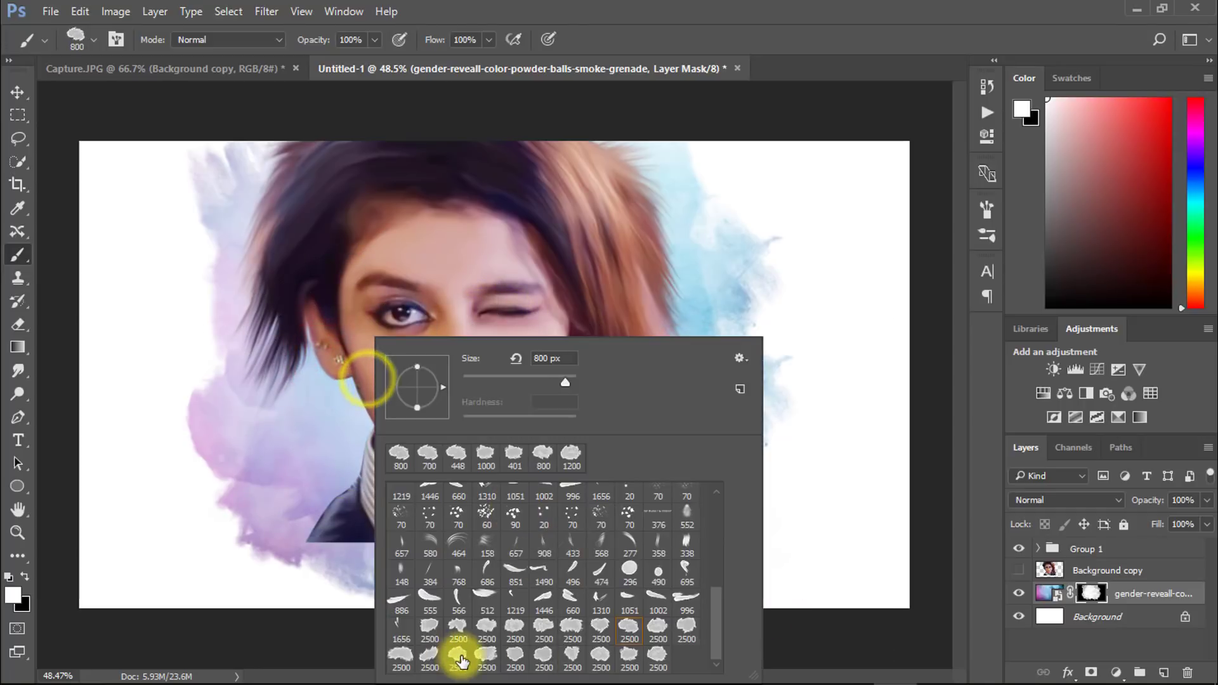
left_click(299, 273)
key("bracketright")
key("bracketright")
key("bracketright")
key("bracketright")
key("bracketright")
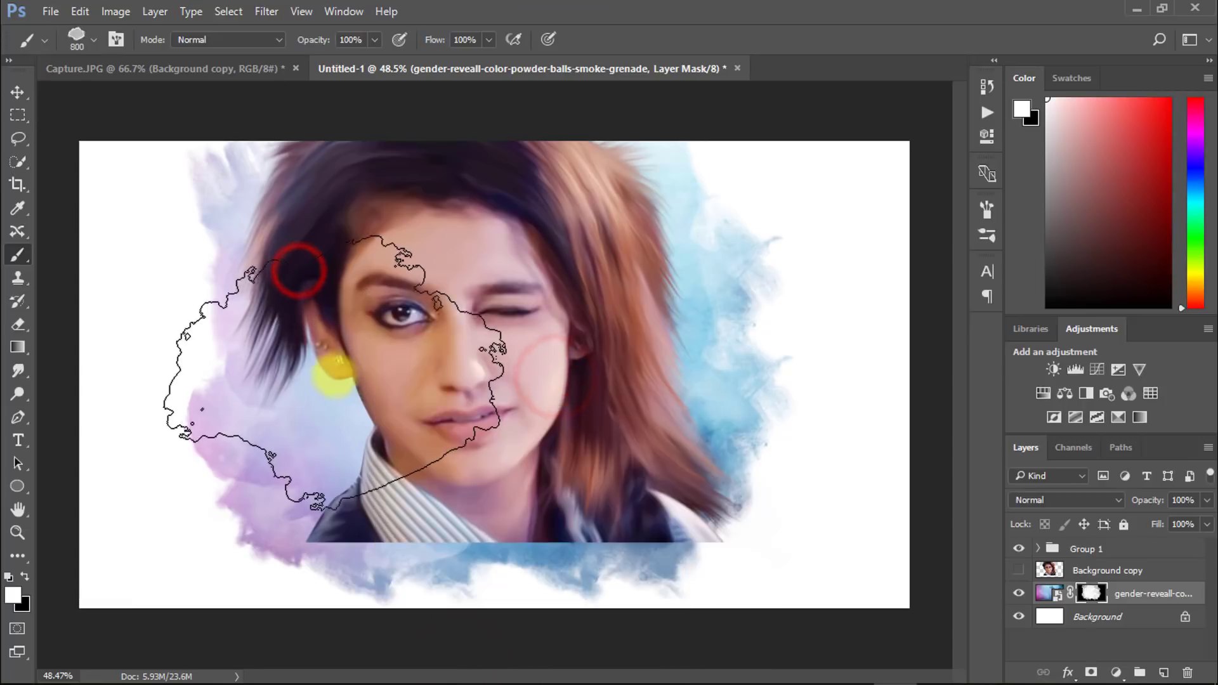
left_click(337, 371)
left_click(569, 272)
left_click(552, 444)
left_click(443, 467)
left_click(337, 288)
left_click(383, 475)
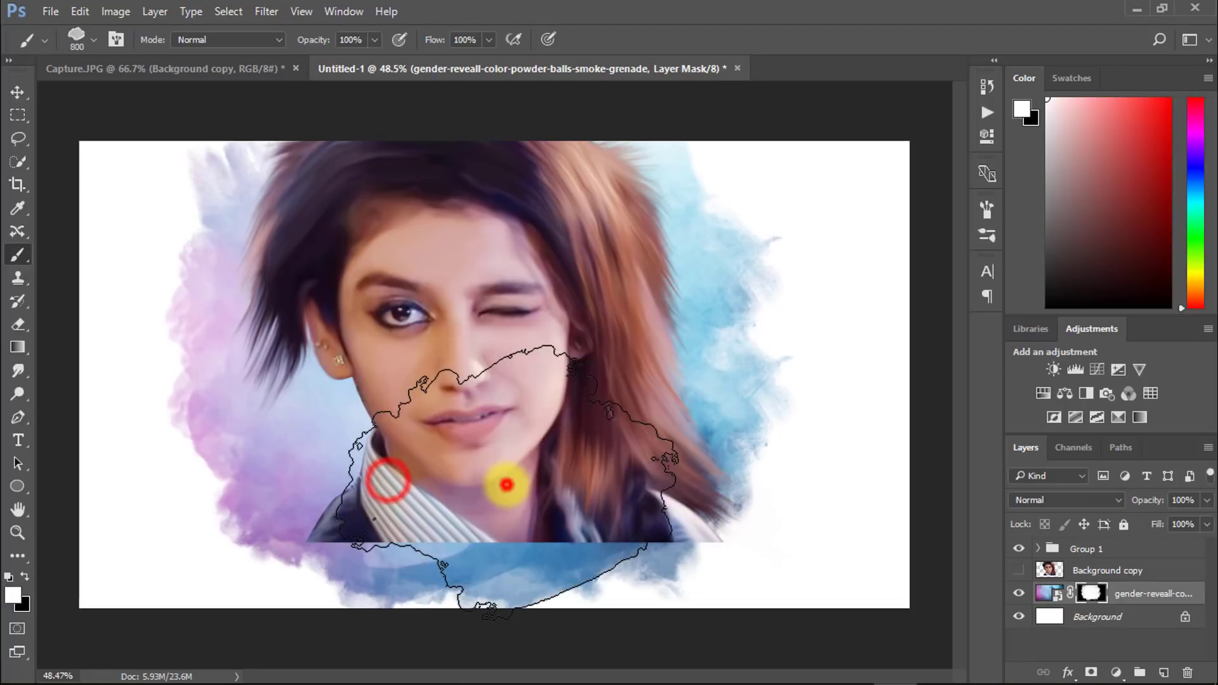
left_click(507, 486)
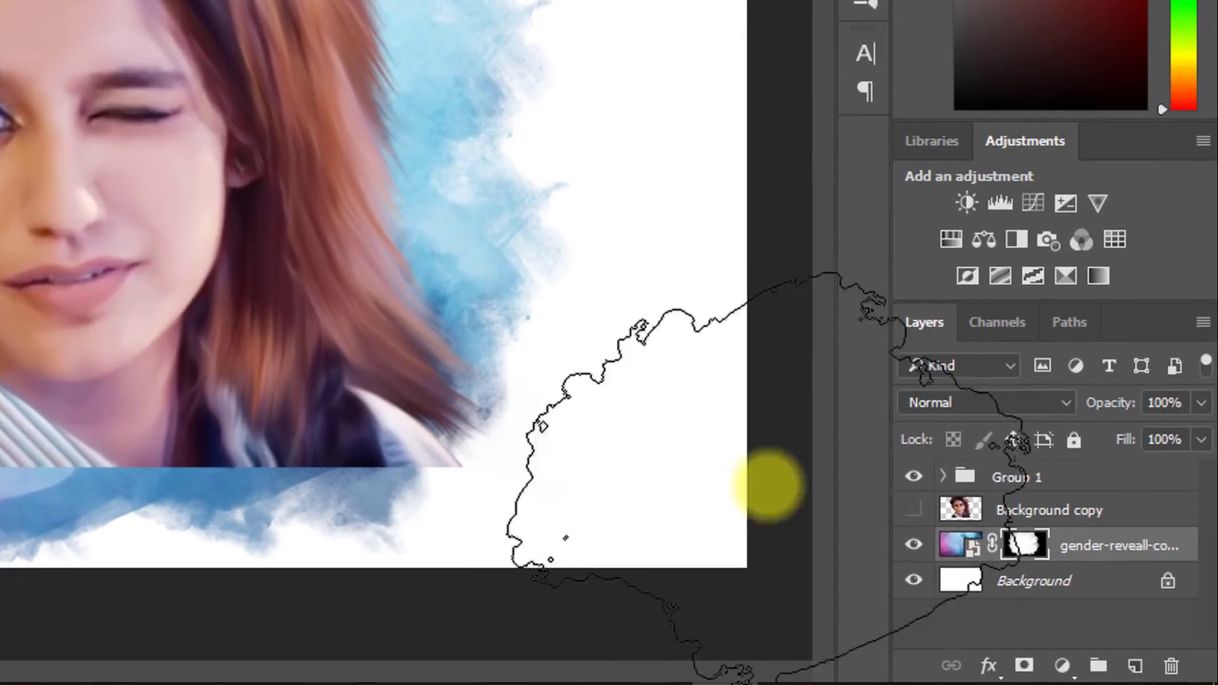
Step: Add a layer mask to Group 1
left_click(1050, 571)
left_click(1015, 477)
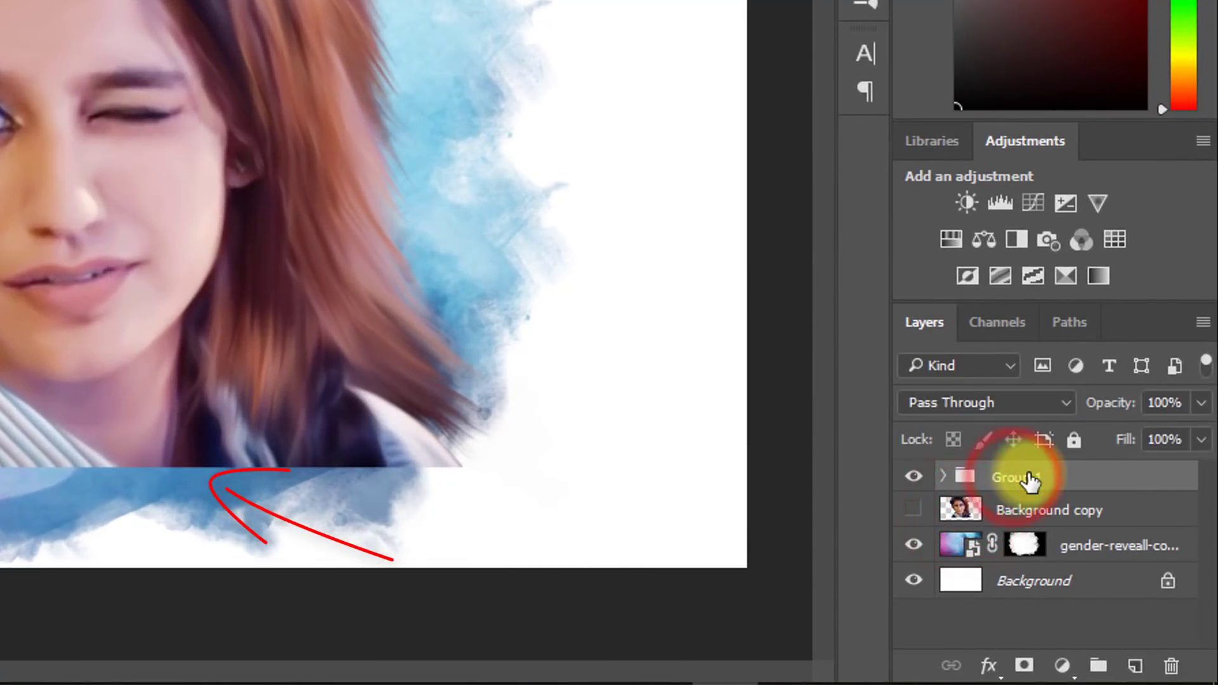
left_click(1024, 665)
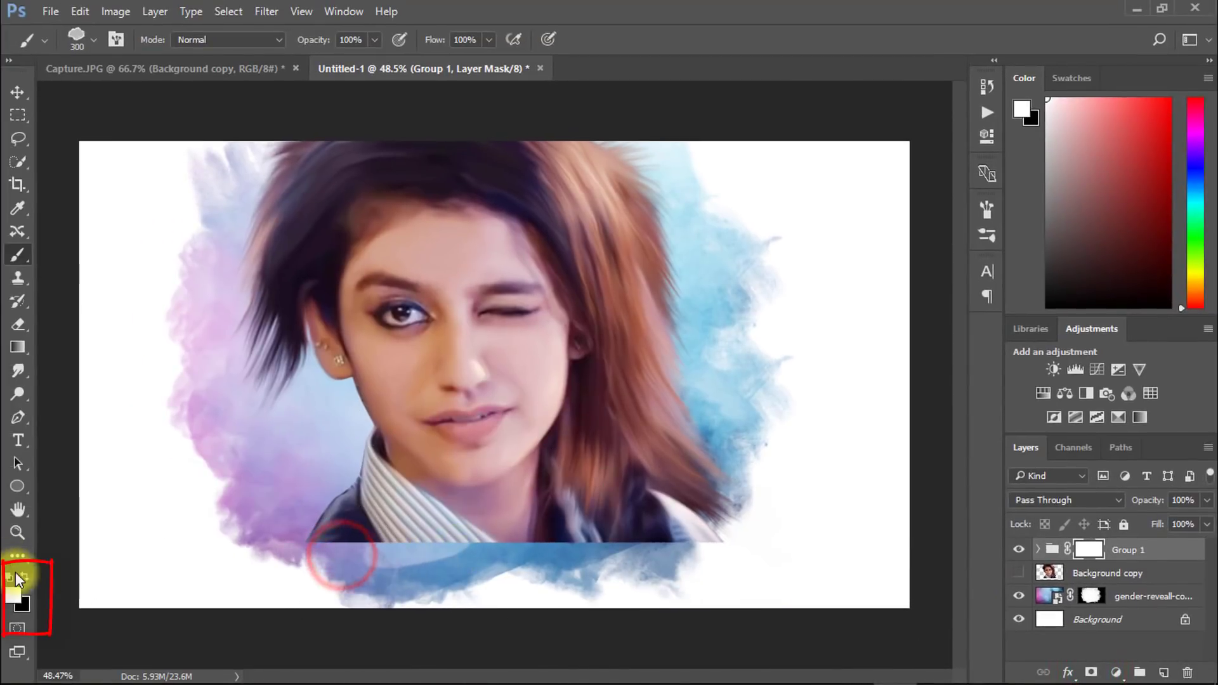
Step: Paint black on Group 1's mask with a 250 px watercolor brush to hide the portrait's straight bottom edge
left_click(347, 557)
key("[")
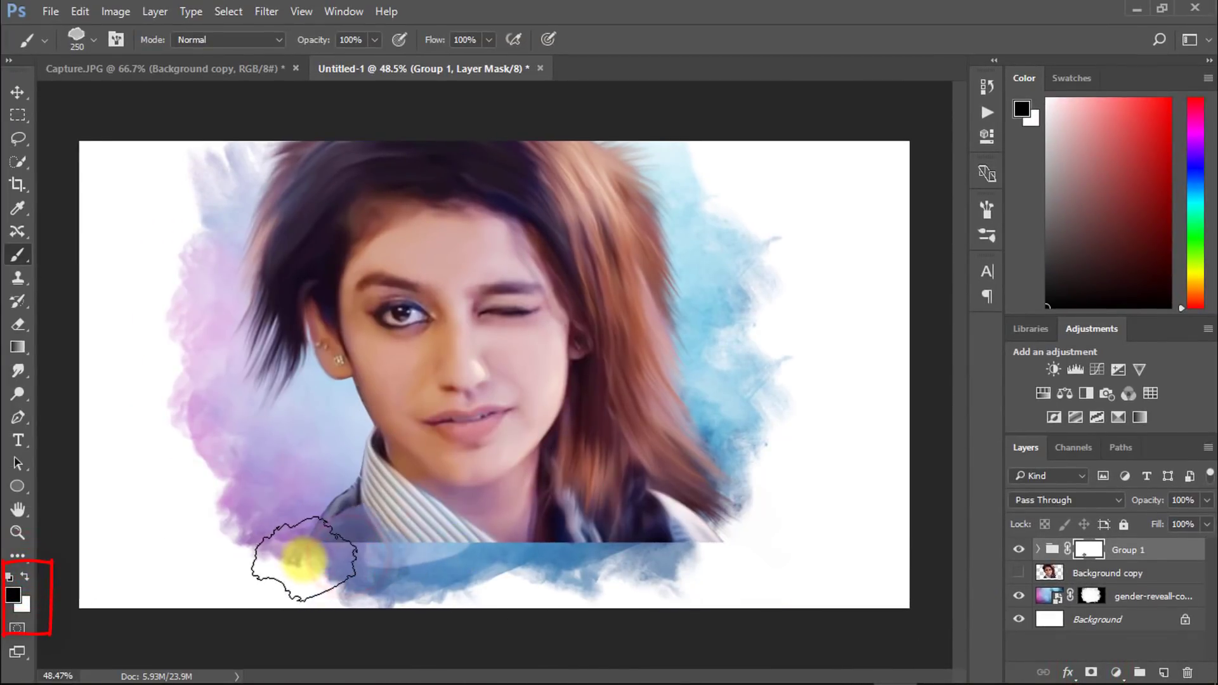
mouse_move(368, 555)
left_mouse_down()
mouse_move(498, 563)
mouse_move(546, 551)
left_mouse_up()
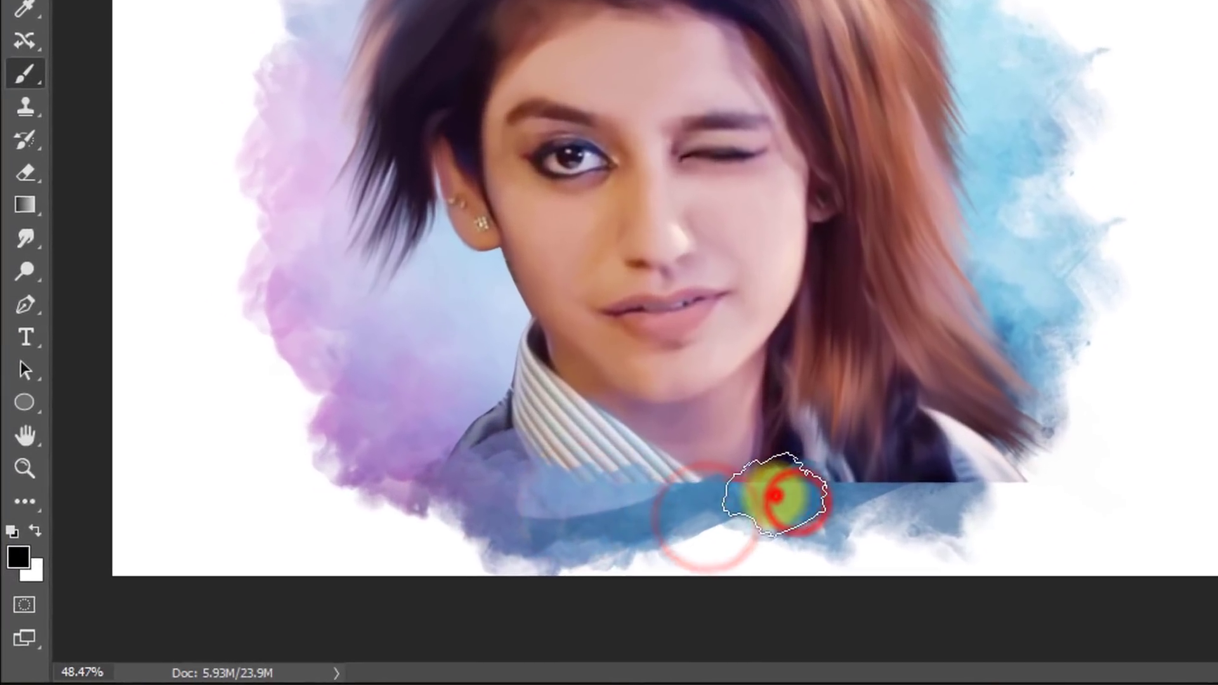
mouse_move(775, 495)
left_mouse_down()
mouse_move(829, 511)
mouse_move(1022, 476)
mouse_move(927, 501)
left_mouse_up()
left_click(958, 498)
Step: Dab more black on Group 1's mask to blend the collar and both shoulders into the smoke
left_click(533, 517)
left_click(444, 460)
mouse_move(446, 437)
left_mouse_down()
mouse_move(456, 413)
mouse_move(437, 467)
mouse_move(443, 520)
mouse_move(860, 495)
mouse_move(975, 423)
mouse_move(1128, 391)
mouse_move(958, 357)
left_mouse_up()
left_click(468, 425)
left_click(492, 463)
left_click(658, 390)
mouse_move(691, 569)
left_mouse_down()
mouse_move(957, 163)
mouse_move(1037, 260)
mouse_move(695, 179)
mouse_move(472, 275)
left_mouse_up()
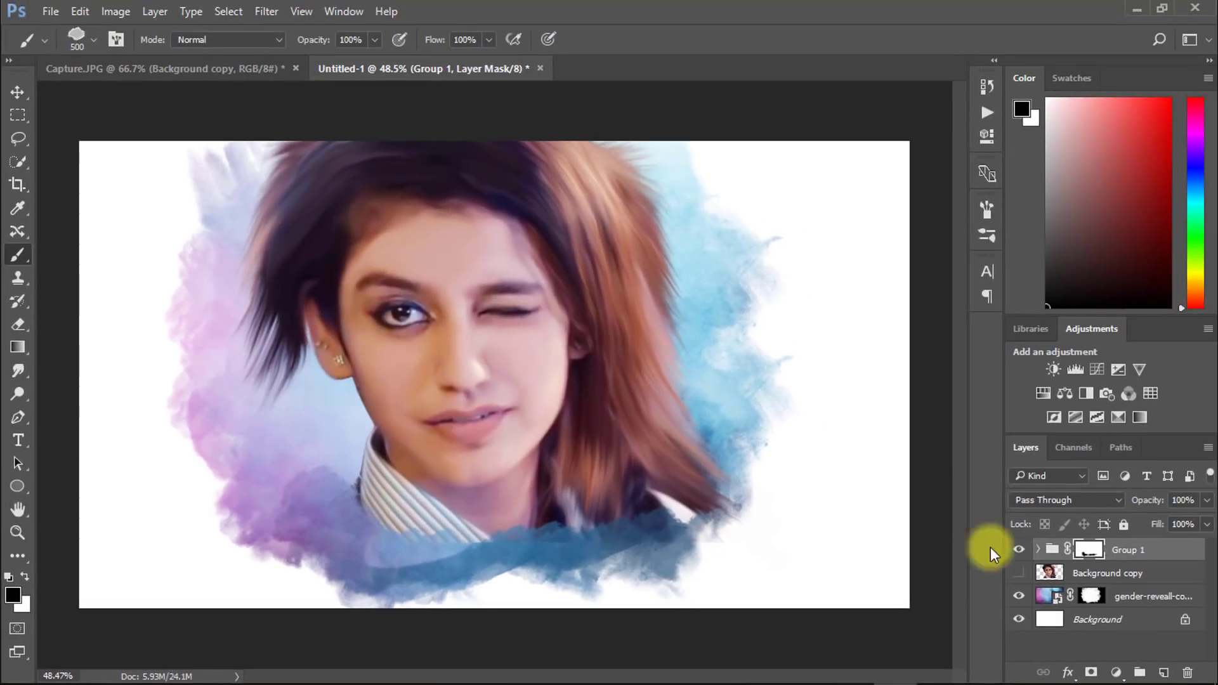
Step: Place the texture_304_by_sirius_sdz-d5l8pu6 image from the file folder directly above the Background layer
left_click(1100, 596)
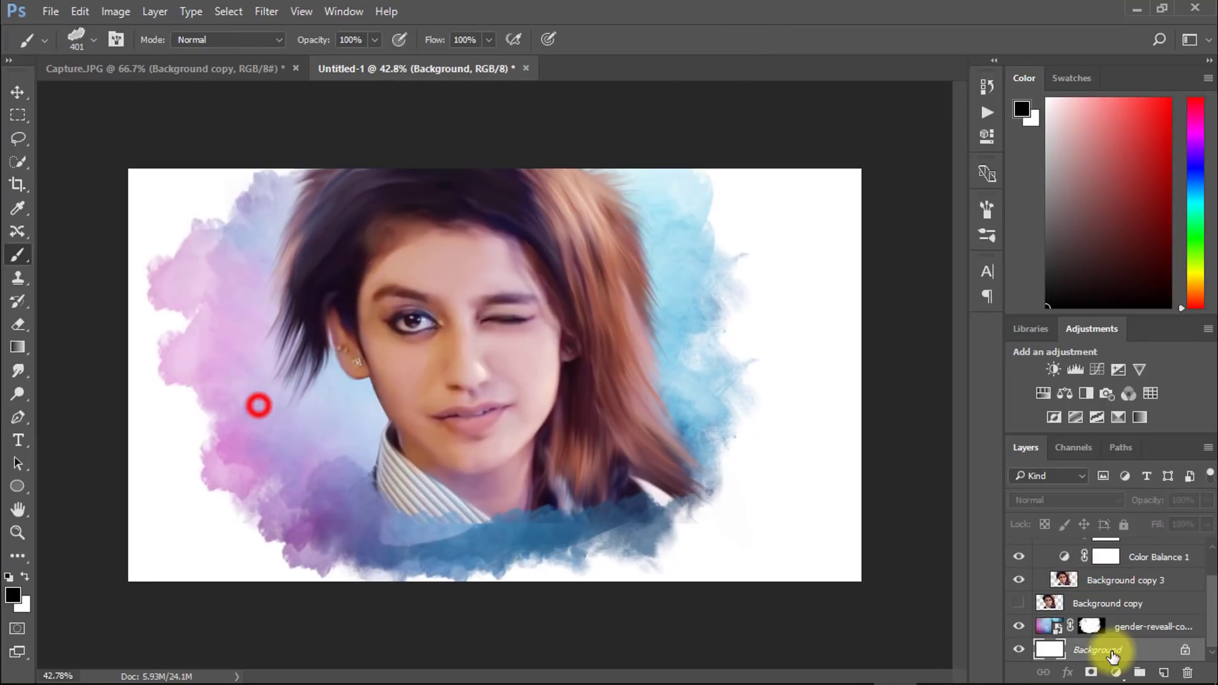
left_click(1113, 654)
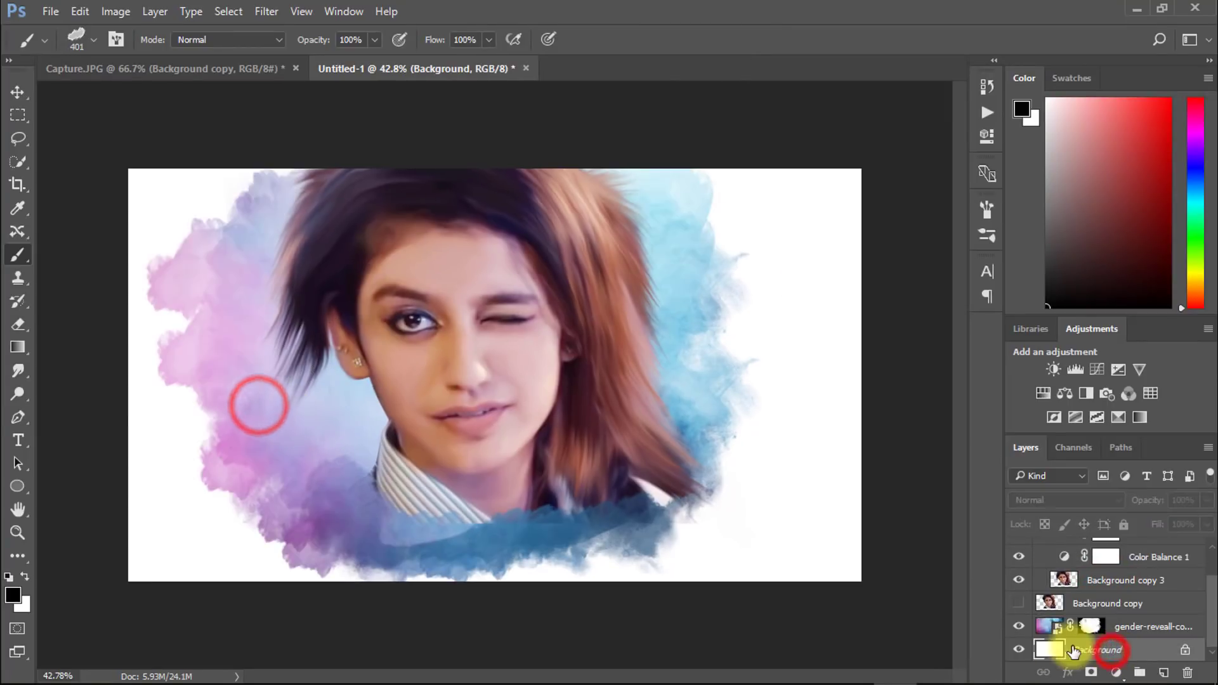
left_click(1136, 8)
double_click(57, 443)
left_click_drag(565, 266, 451, 414)
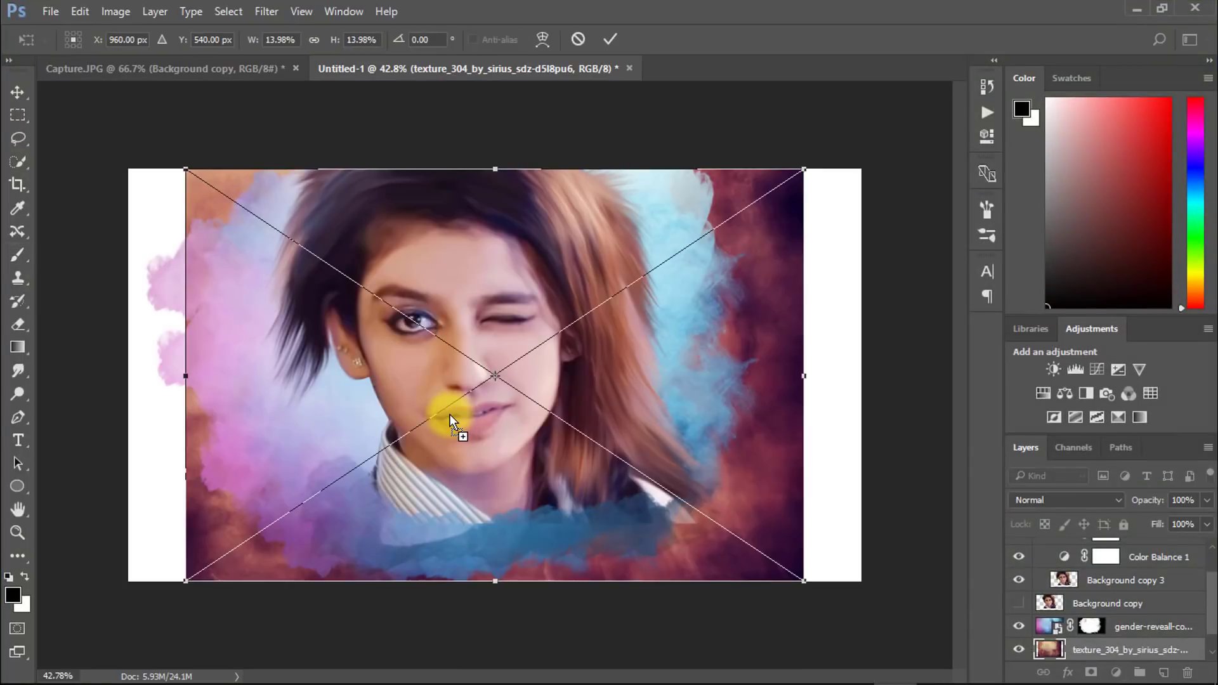
Step: Scale the placed texture to 22.12% width and 19.61% height so it covers the whole canvas
left_click_drag(320, 416, 258, 414)
left_click_drag(748, 580, 883, 613)
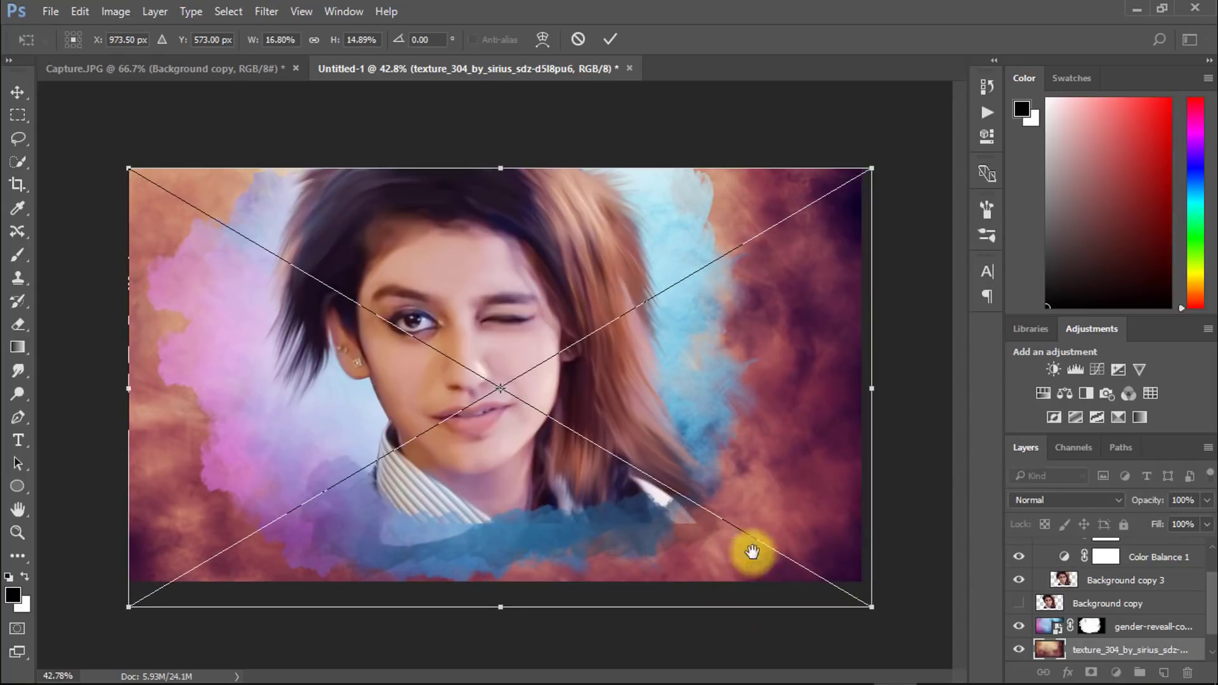
left_click(571, 443, "alt")
left_click(571, 442, "alt")
left_click_drag(716, 517, 764, 570)
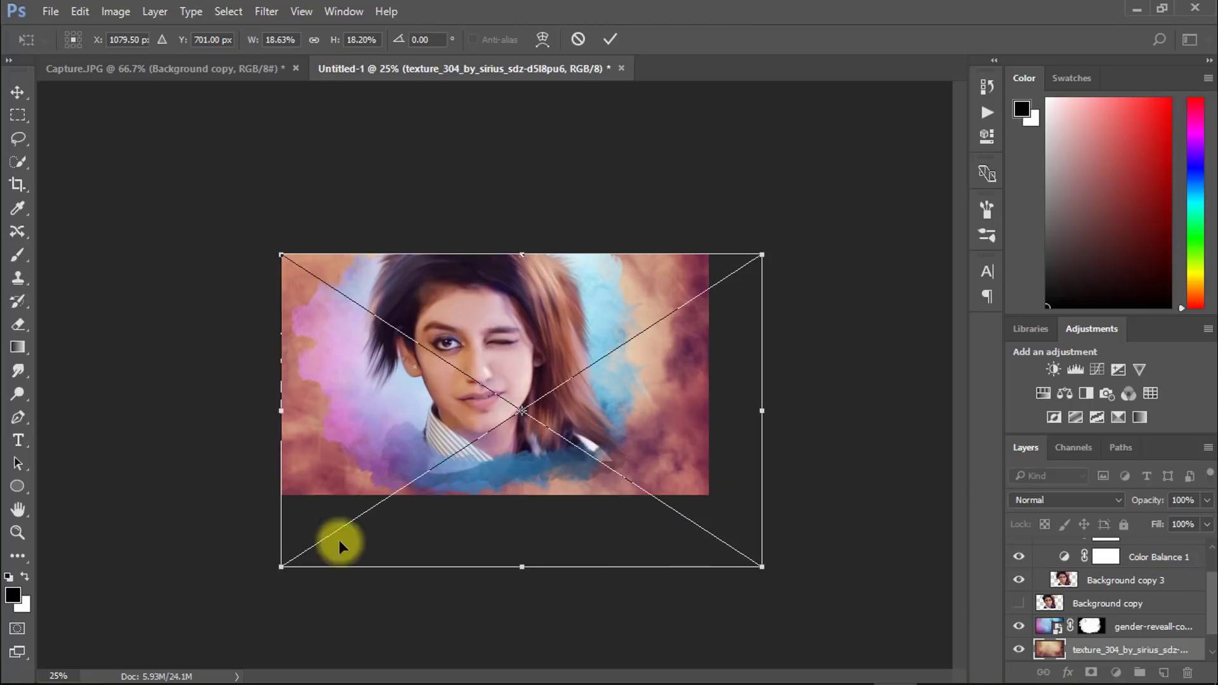
left_click_drag(287, 565, 208, 583)
left_click_drag(762, 254, 779, 247)
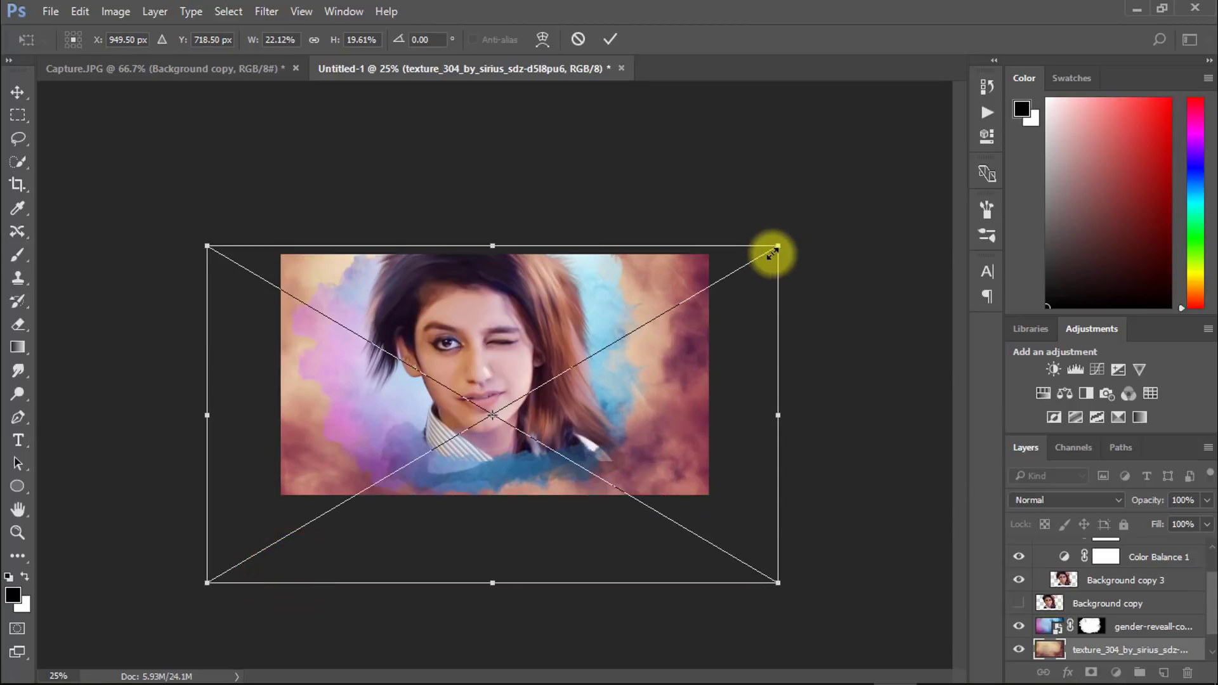
key("Return")
Step: Stamp all visible layers into a new merged layer above Group 1
key("ctrl+space")
mouse_move(508, 338)
left_mouse_down()
mouse_move(543, 338)
mouse_move(524, 337)
left_mouse_up()
key("alt+space")
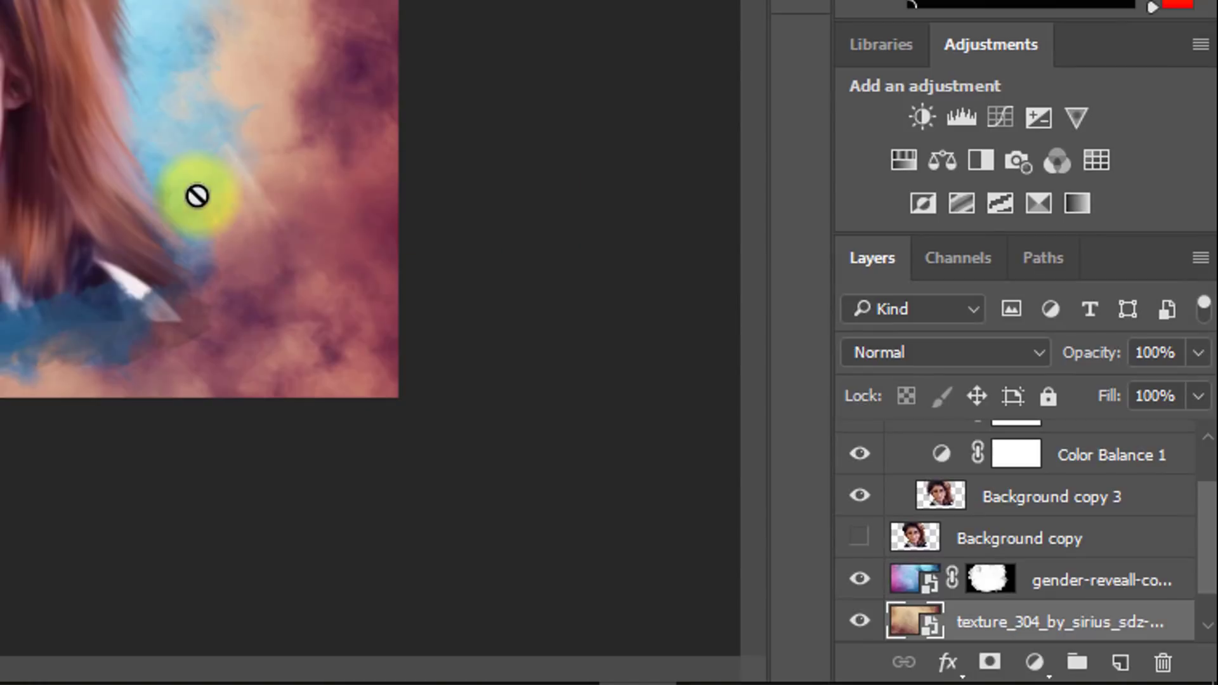
key("ctrl+alt+shift+e")
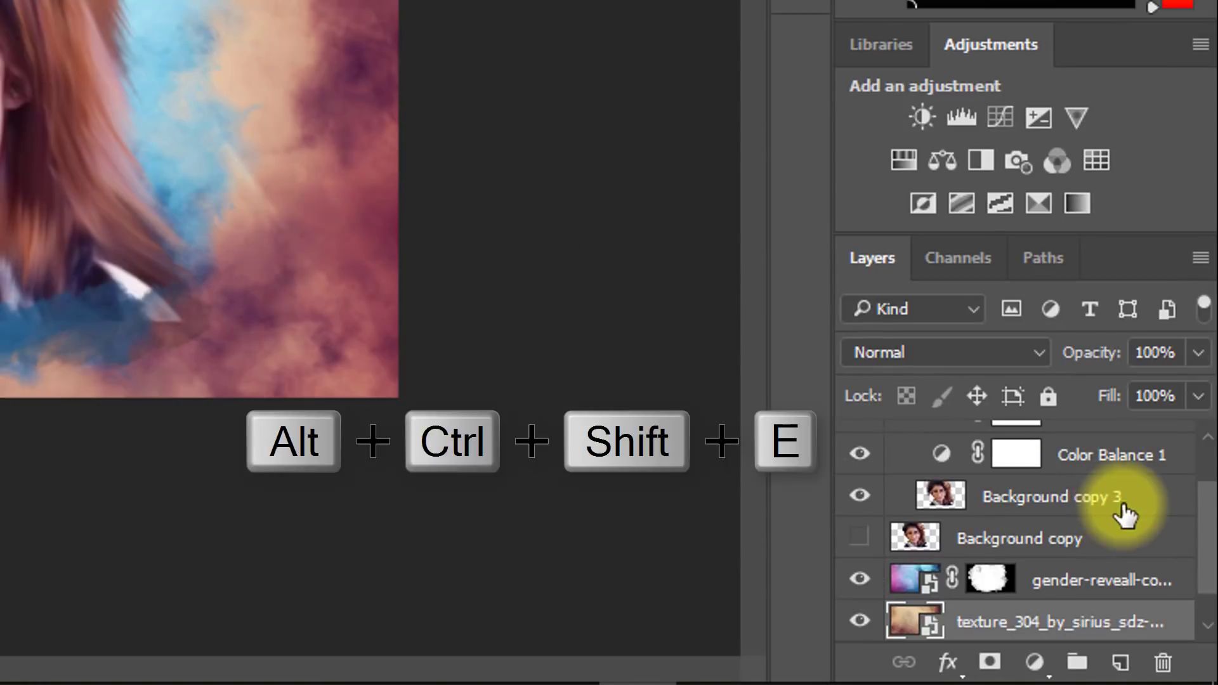
scroll(1098, 525, "up", 2)
left_click(1069, 446)
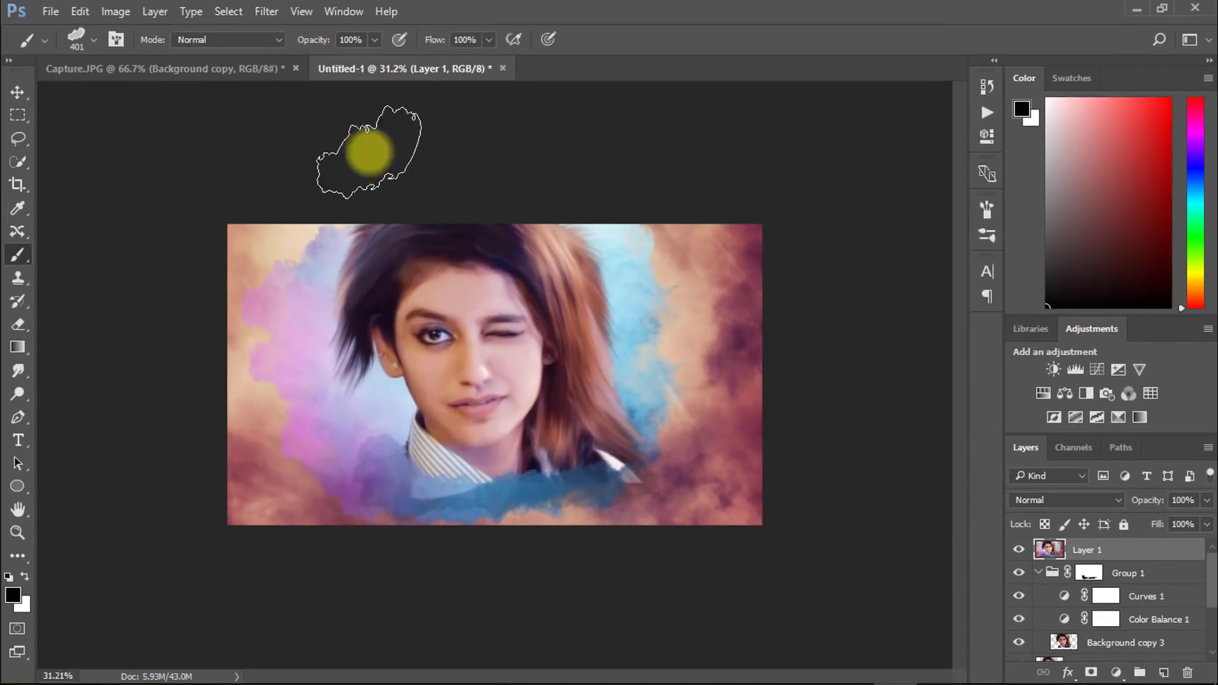
Step: Open the Color Efex Pro 4 filter from the Nik Collection on the merged layer
left_click(267, 11)
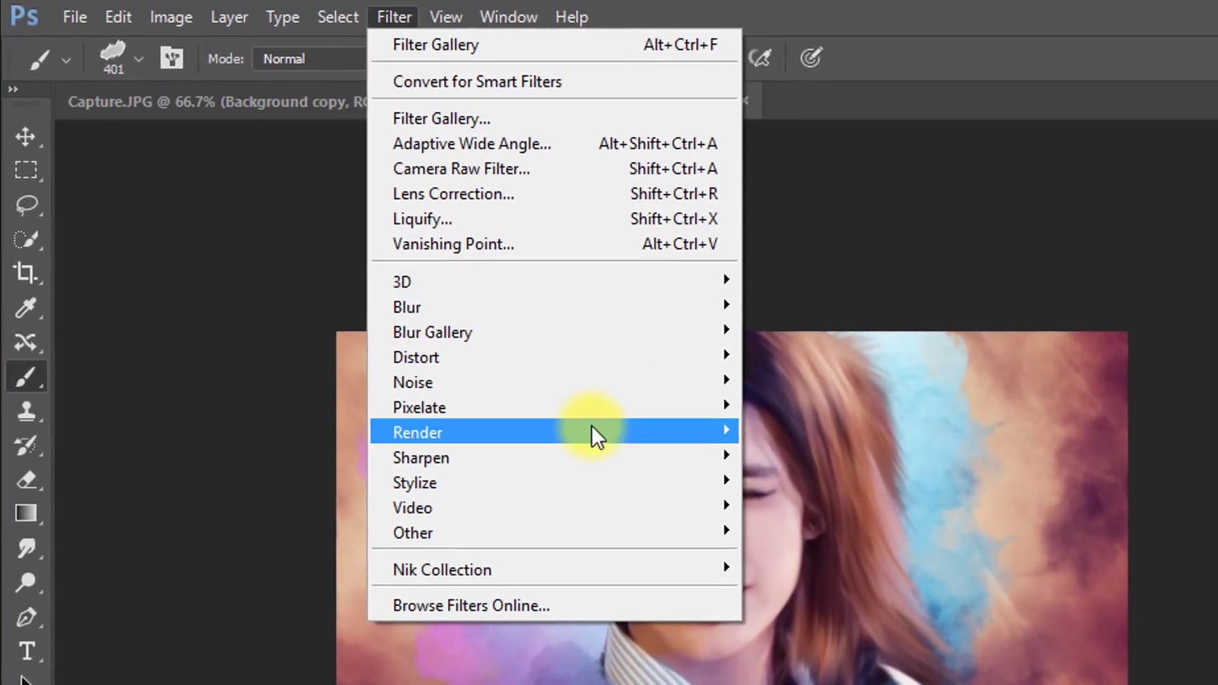
left_click(689, 561)
left_click(860, 584)
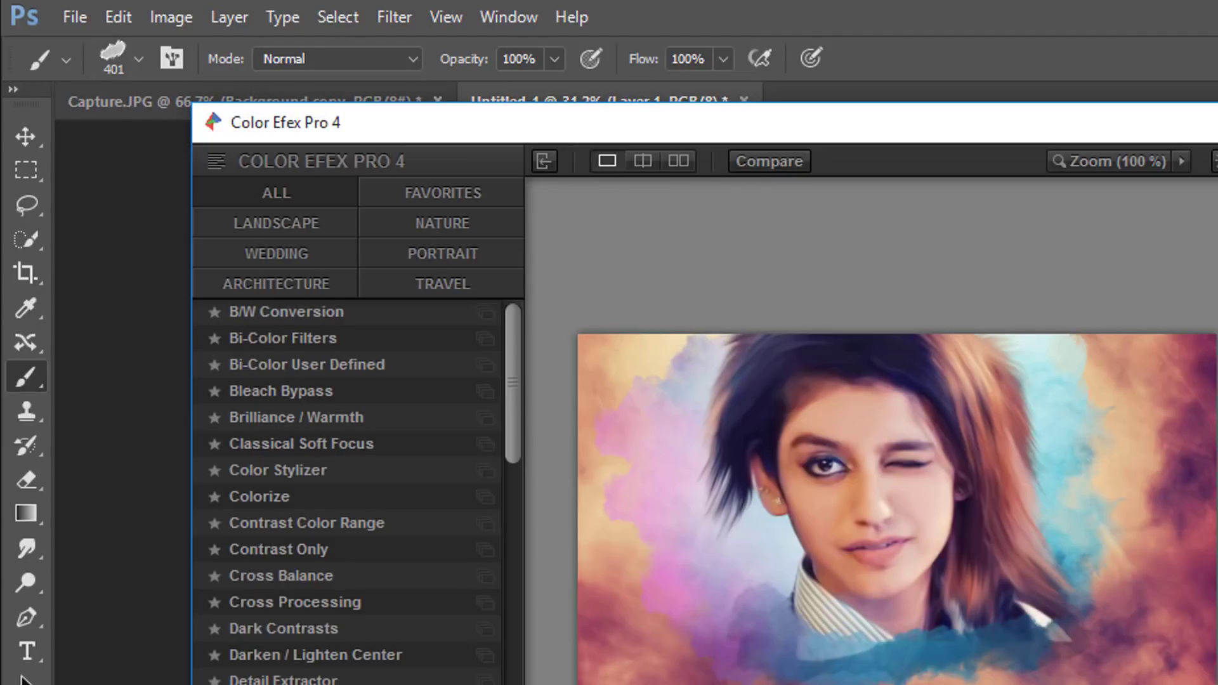
Step: Try the Cross Processing filter with several methods, ending on L02
left_click(297, 593)
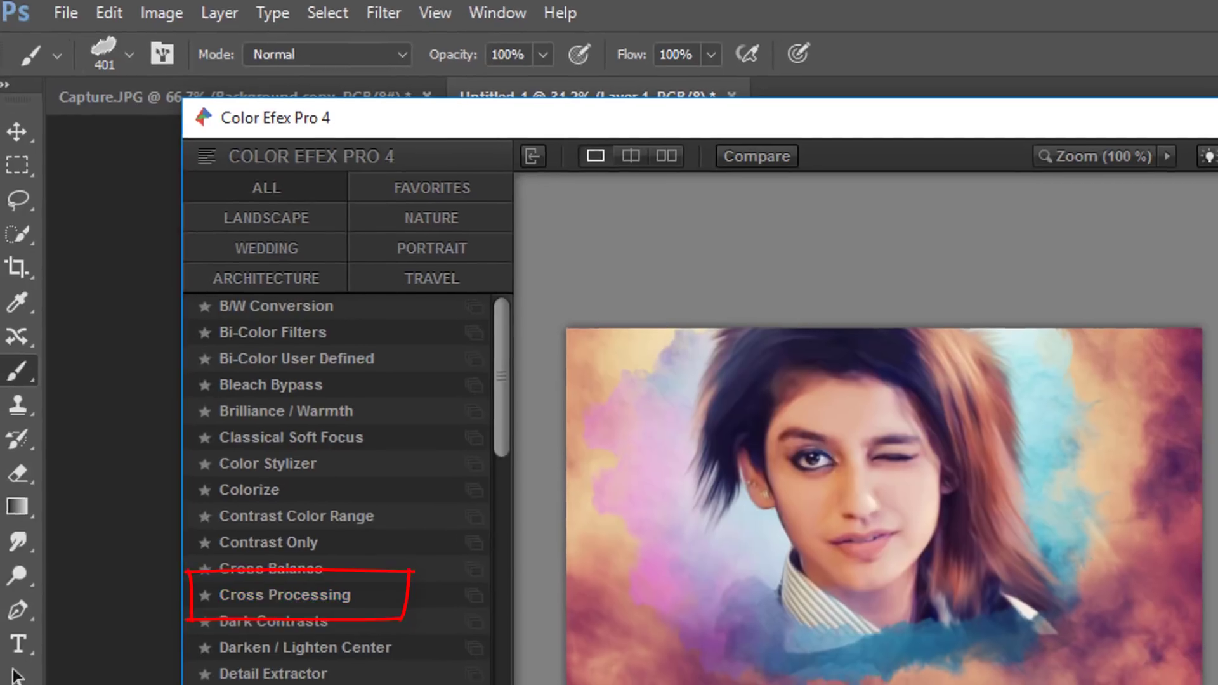
left_click(1200, 209)
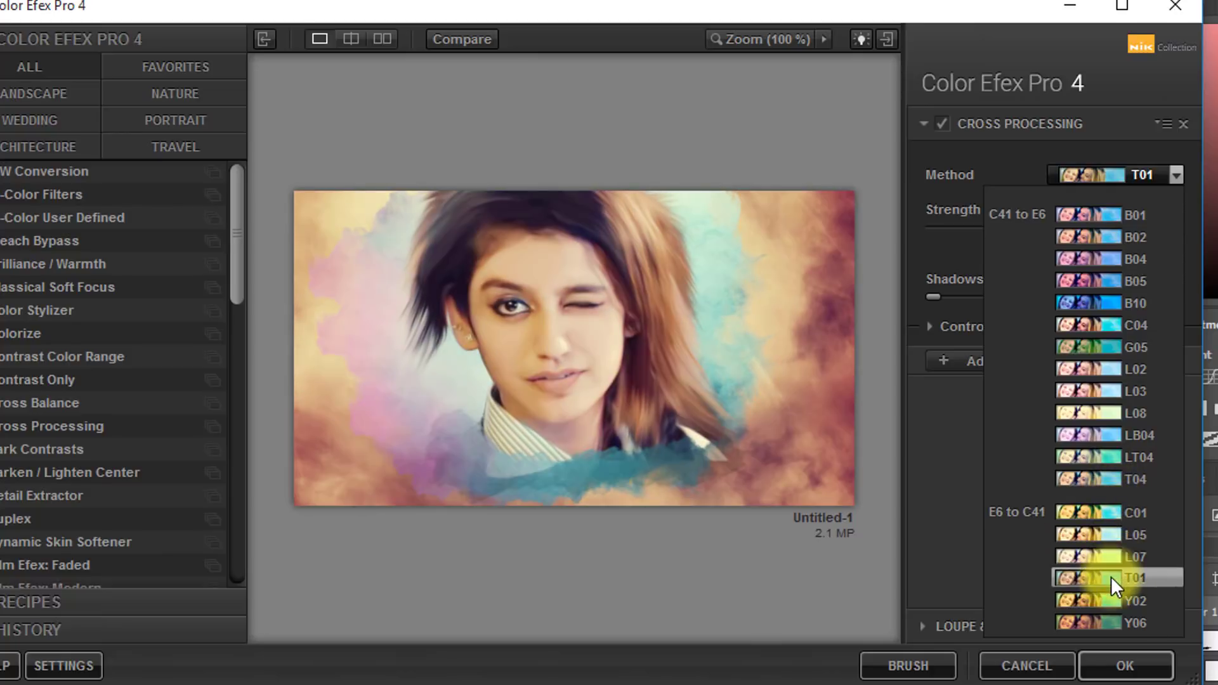
left_click(1111, 605)
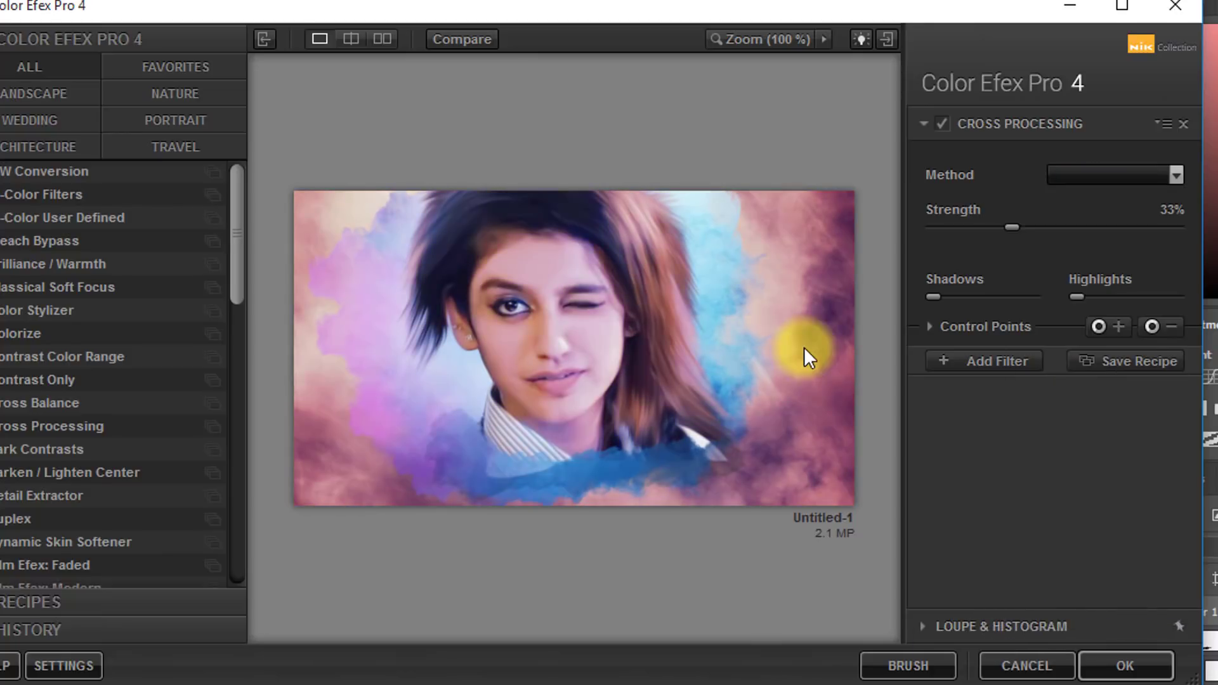
left_click(1133, 166)
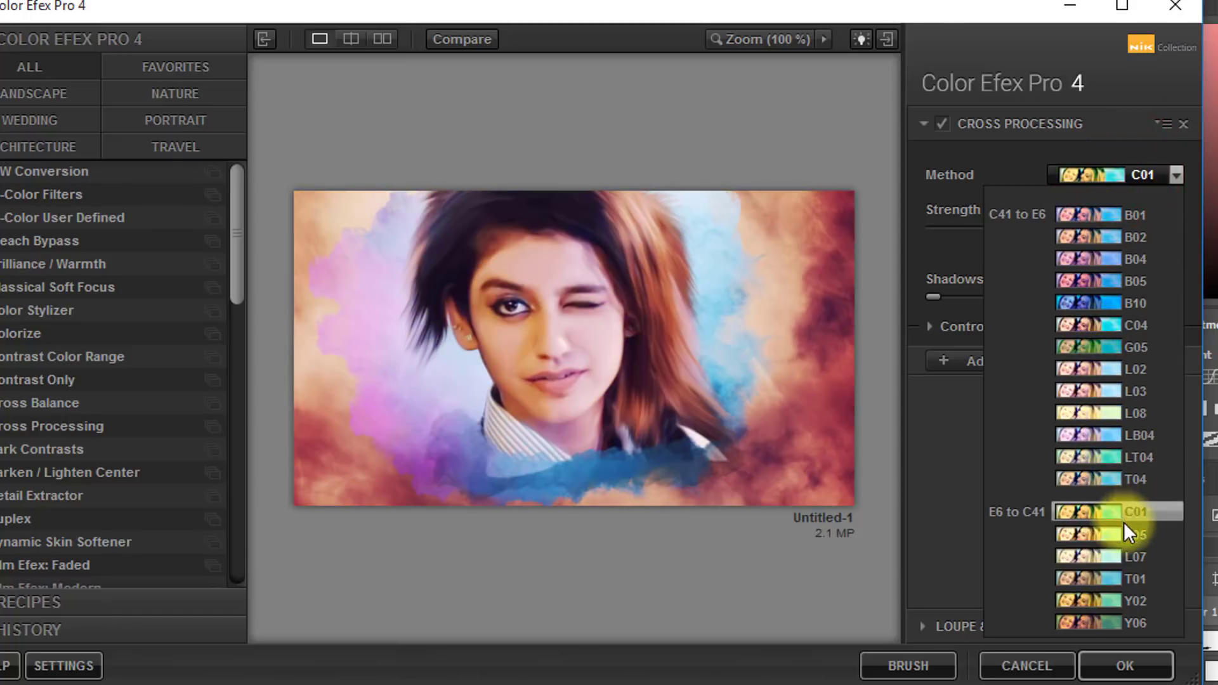
left_click(1108, 363)
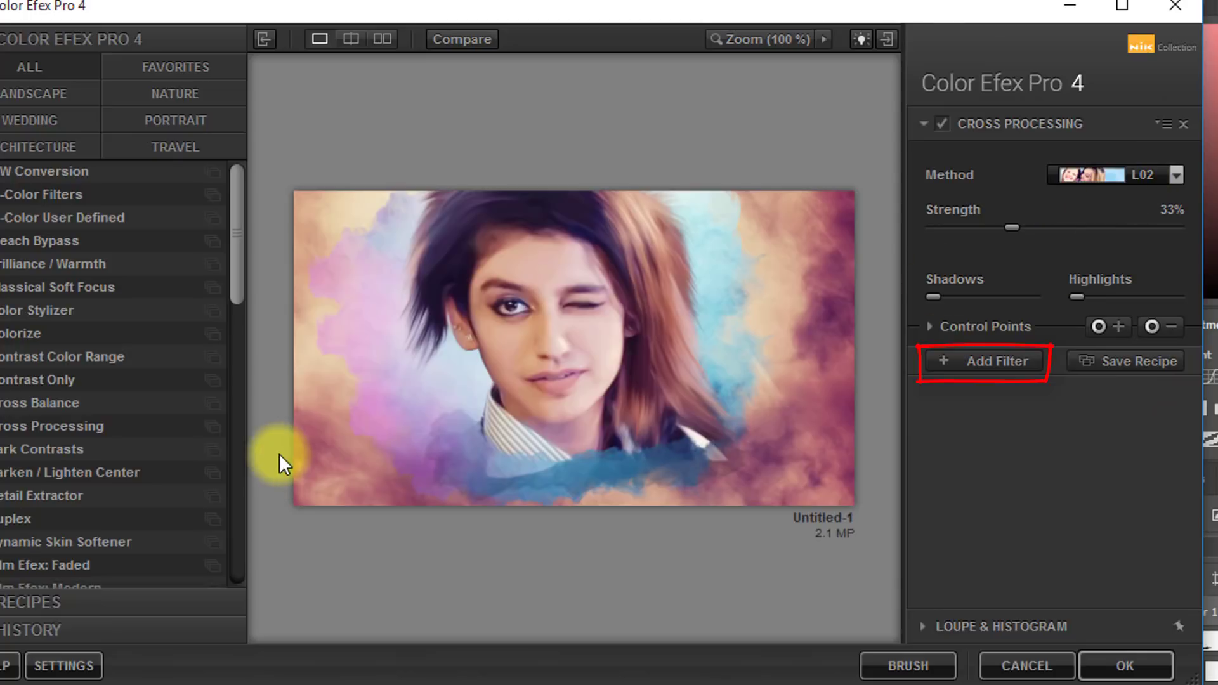
Step: Apply Darken / Lighten Center with shape 1, center luminosity -1%, border luminosity -29% and center size 75%
left_click(48, 472)
left_click(1160, 180)
left_click(1120, 208)
left_click(1145, 175)
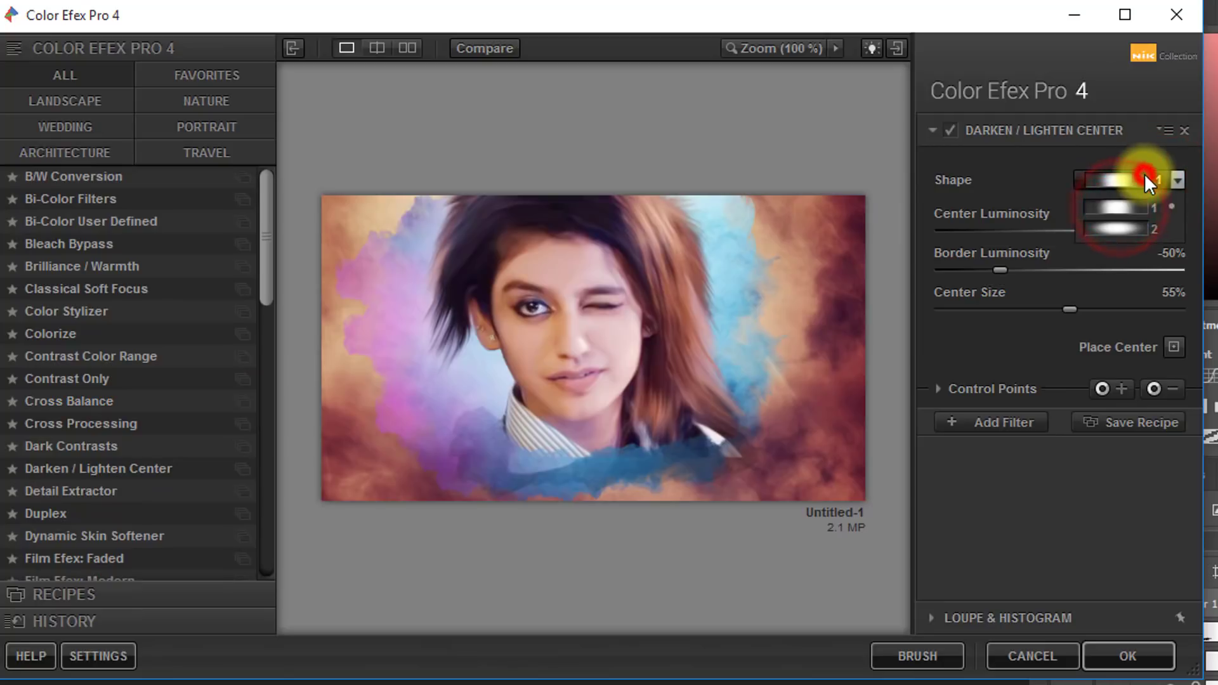
left_click(1126, 212)
left_click_drag(1103, 214, 1049, 224)
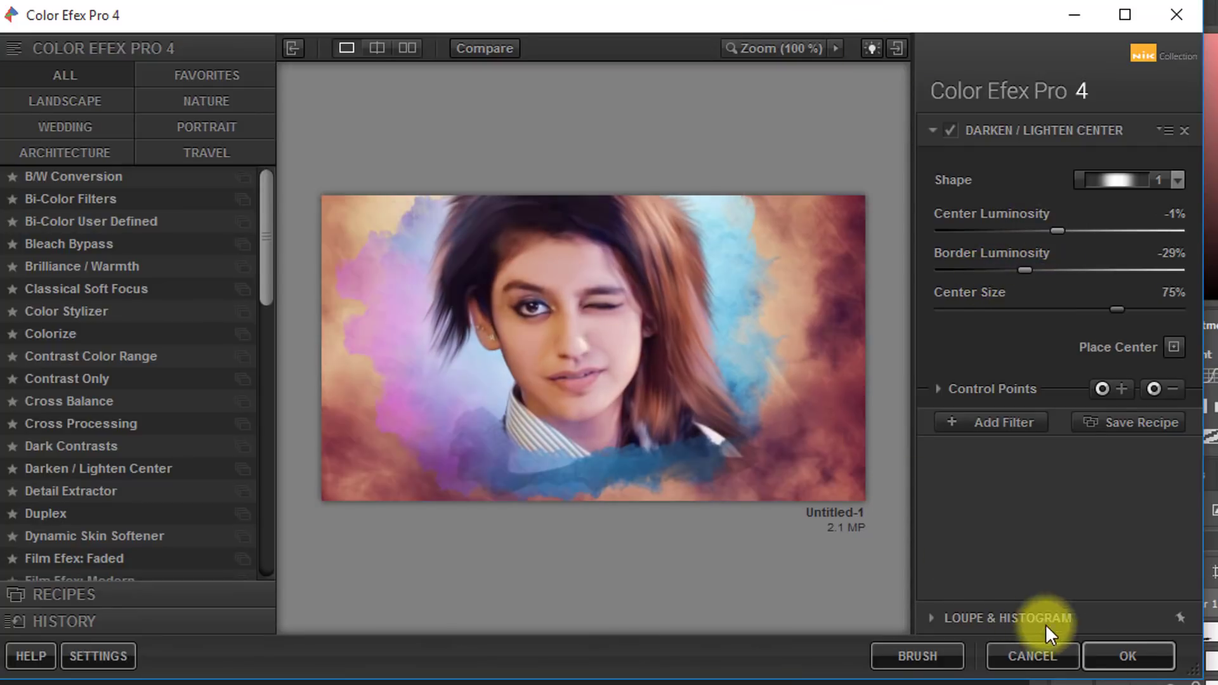
left_click(1120, 655)
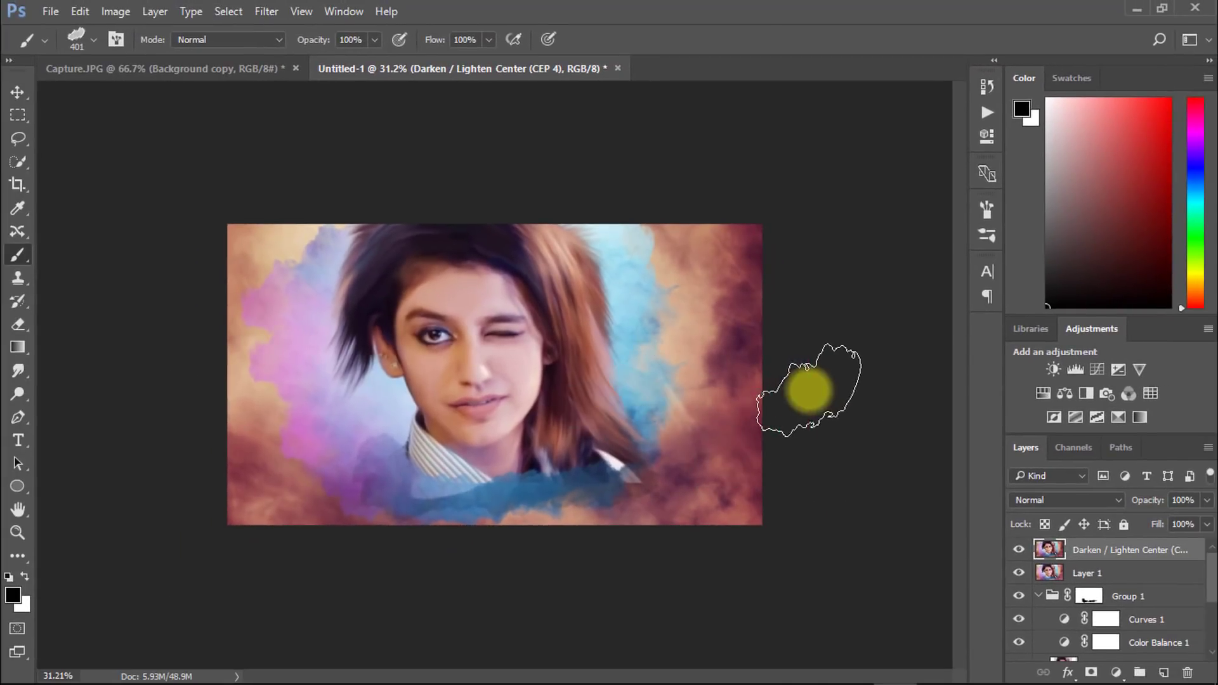
Step: Add a Color Lookup adjustment on top, compare the DropBlues.3DL look, and set the 3DLUT file to 3Strip.look
scroll(604, 395, "up", 2)
left_click(809, 137)
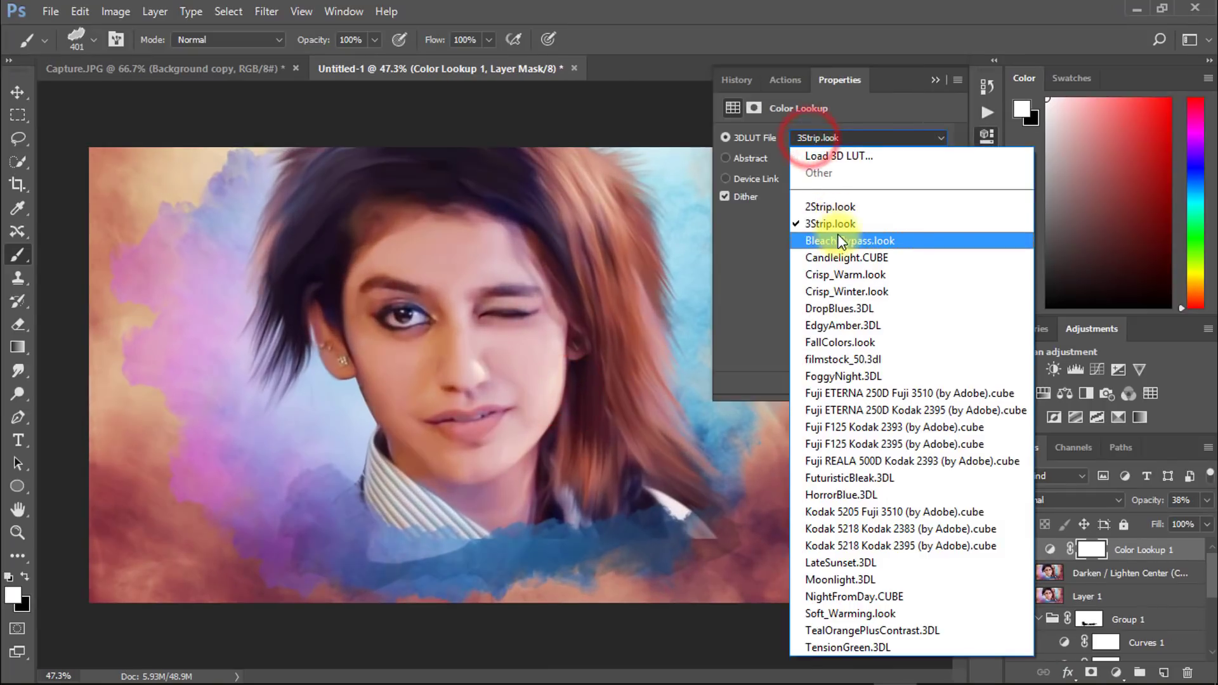
left_click(831, 222)
left_click(828, 137)
left_click(842, 302)
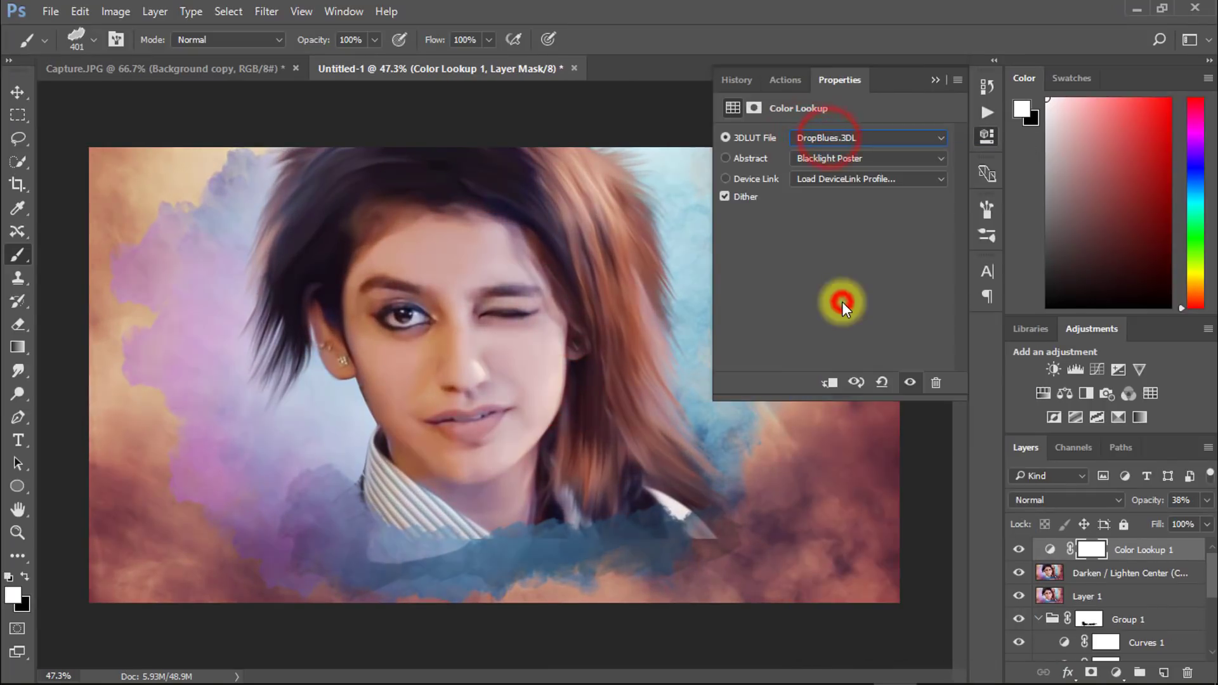
left_click(821, 139)
left_click(832, 212)
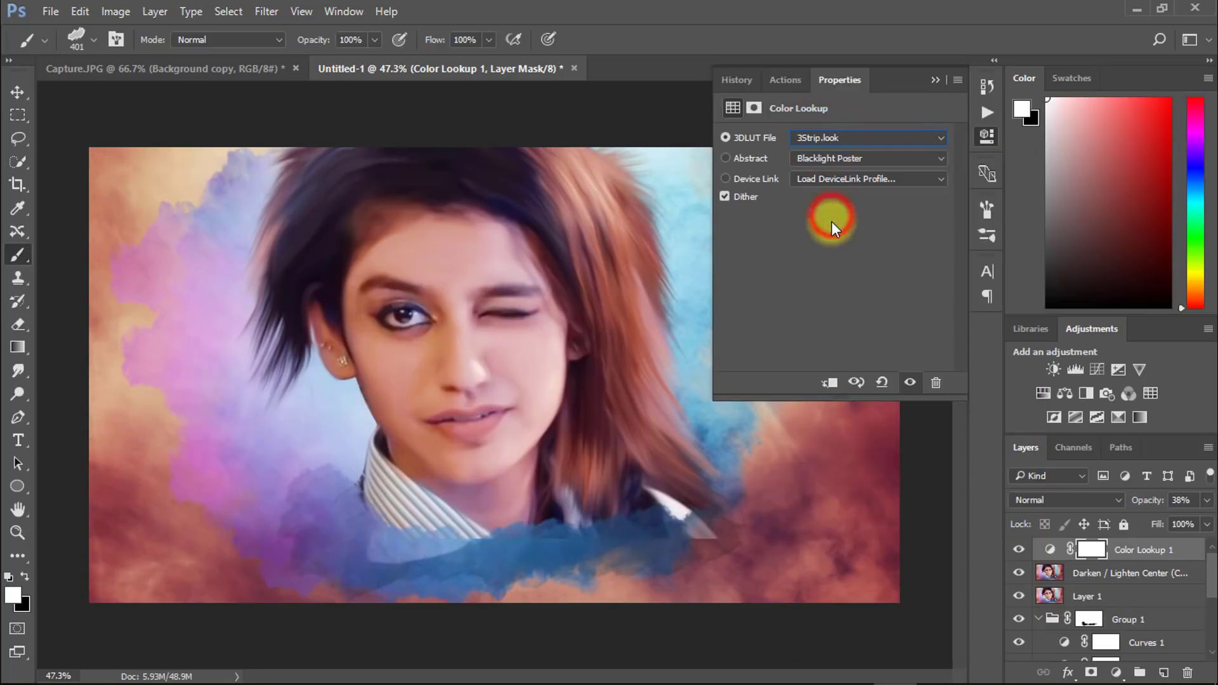
Step: Set the Color Lookup layer's opacity to about 34% and stamp all visible layers into a new layer above it
mouse_move(1136, 500)
left_mouse_down()
mouse_move(1088, 500)
mouse_move(1133, 506)
left_mouse_up()
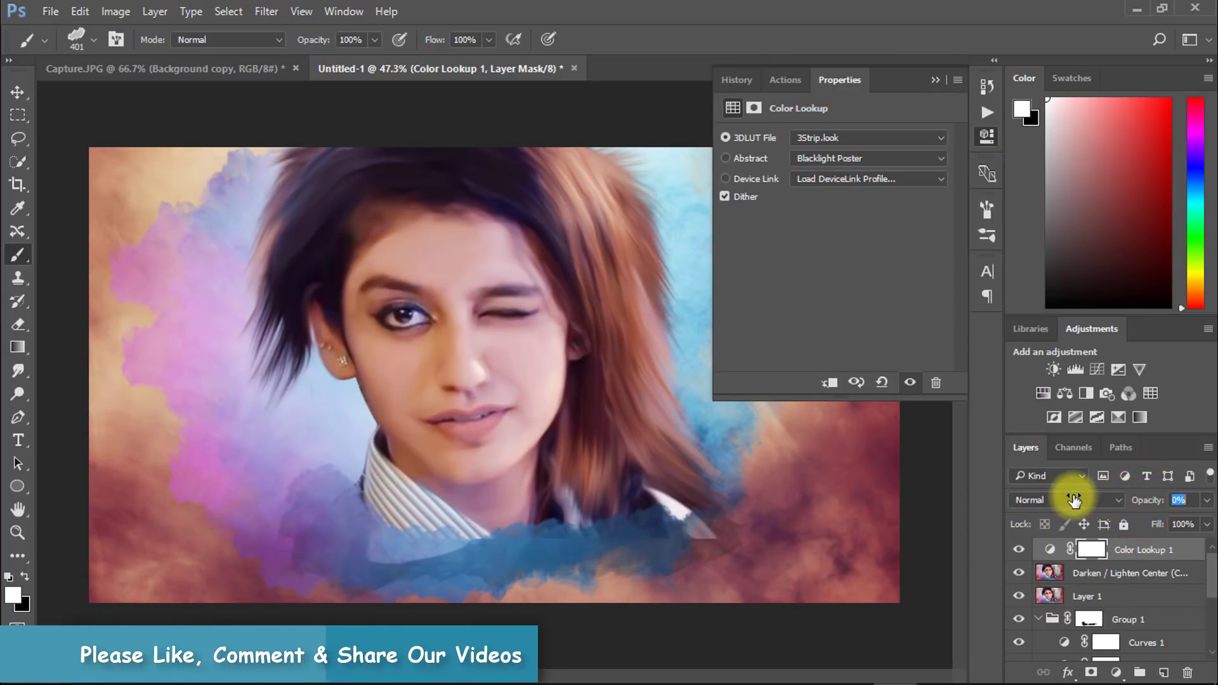
left_click_drag(1111, 501, 1099, 500)
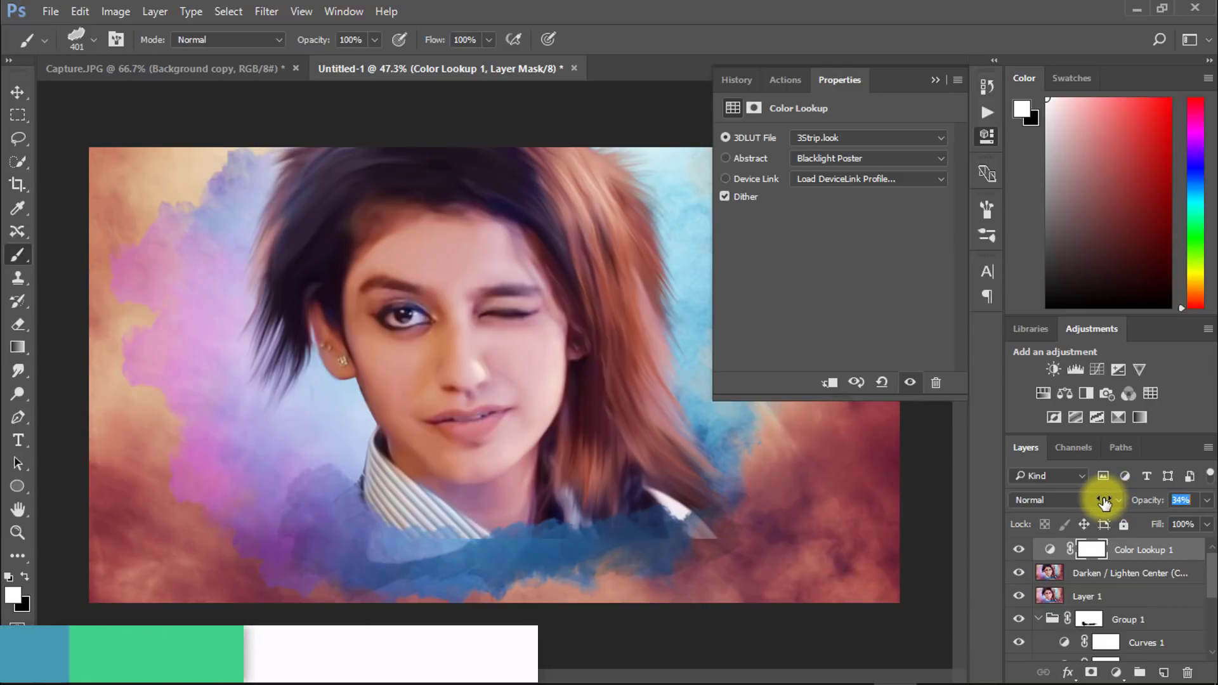
left_click(939, 78)
key("ctrl+alt+shift+e")
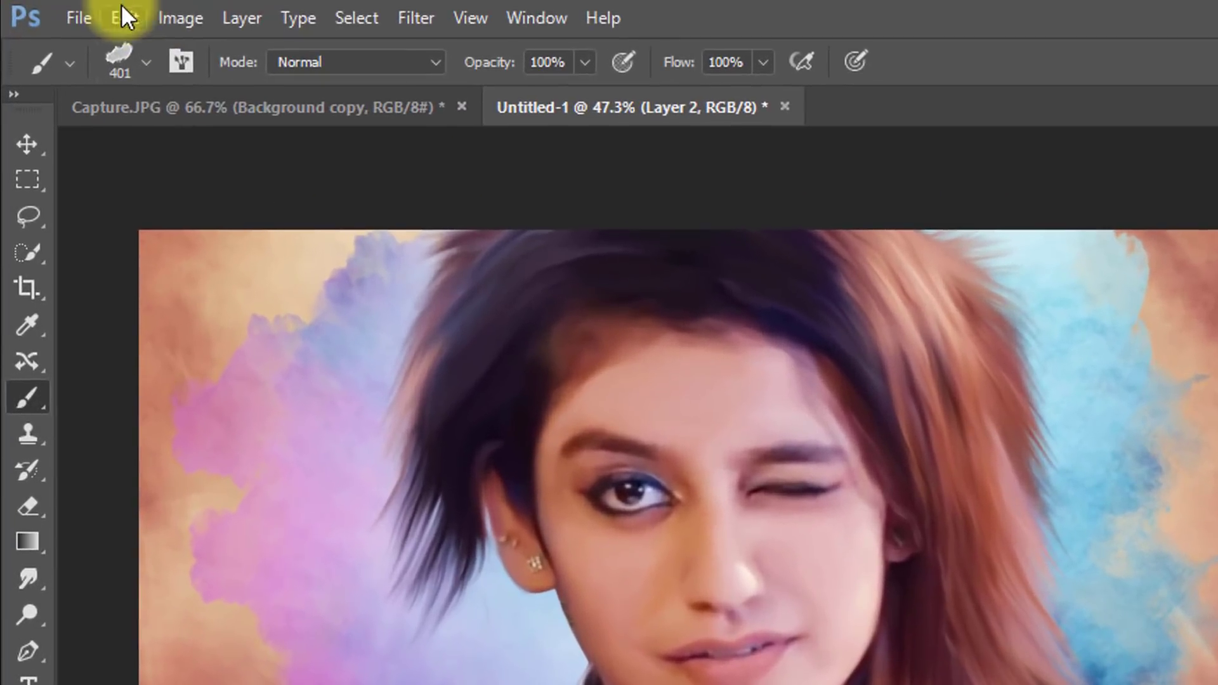
Step: Resize the image to 4000 × 2250 pixels
left_click(172, 18)
left_click(253, 220)
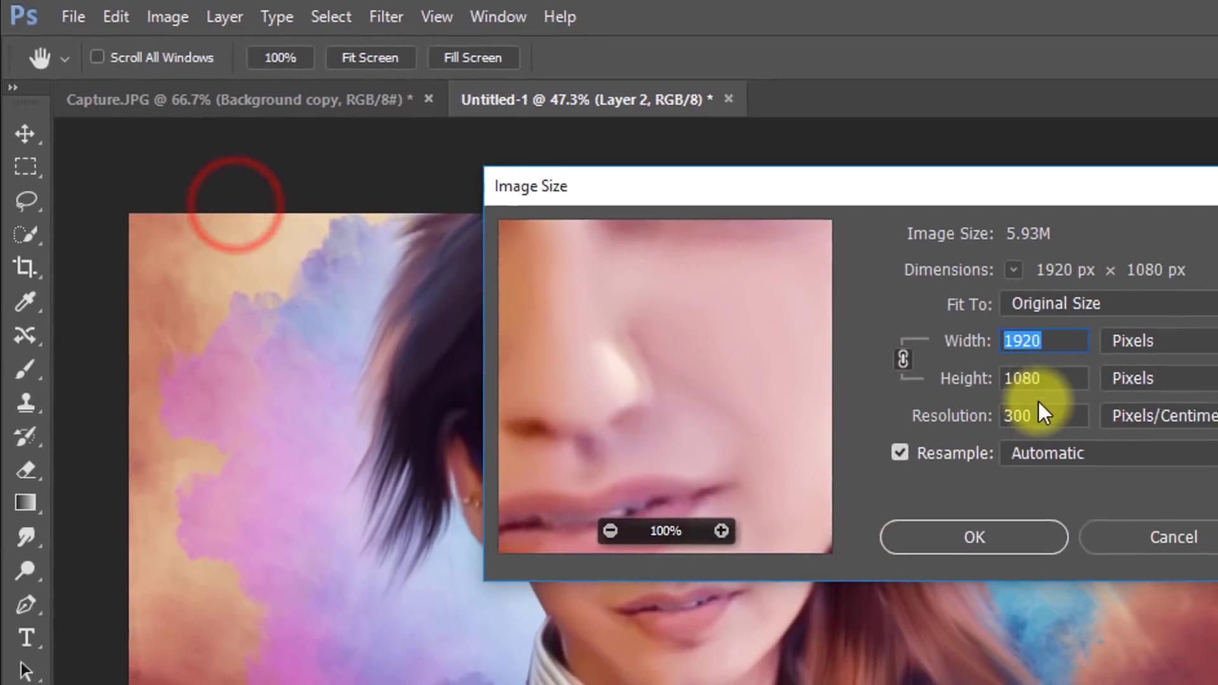
left_click(1115, 448)
left_click(1136, 365)
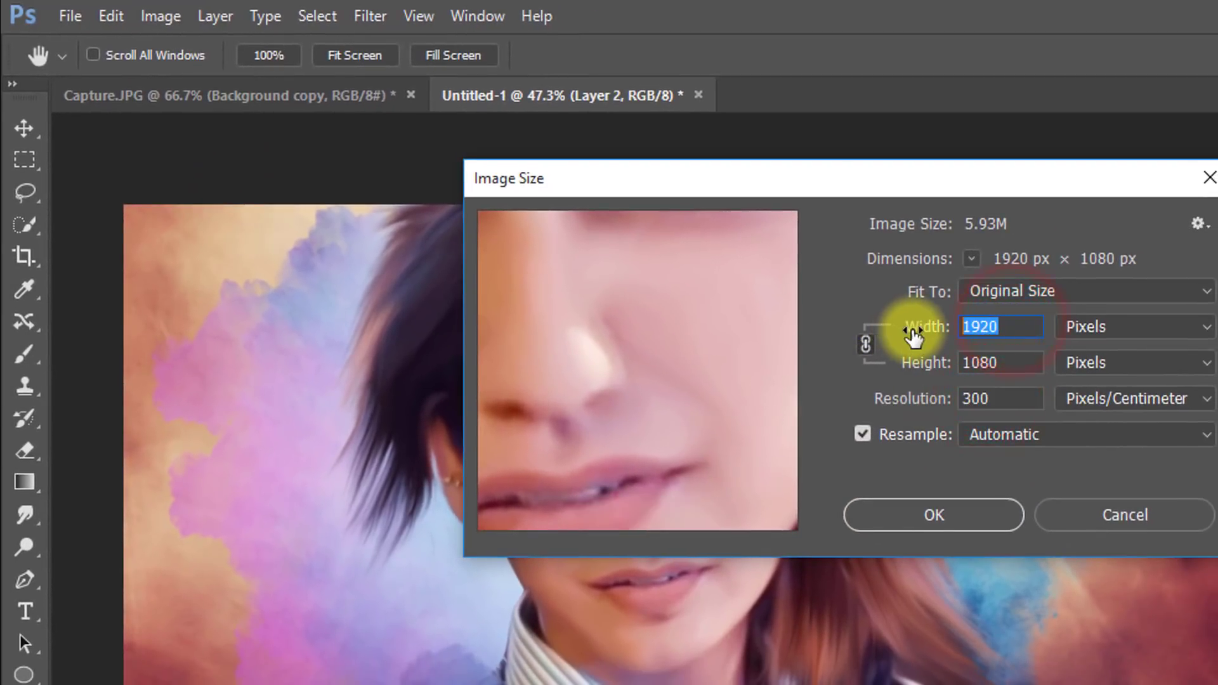
type("4000")
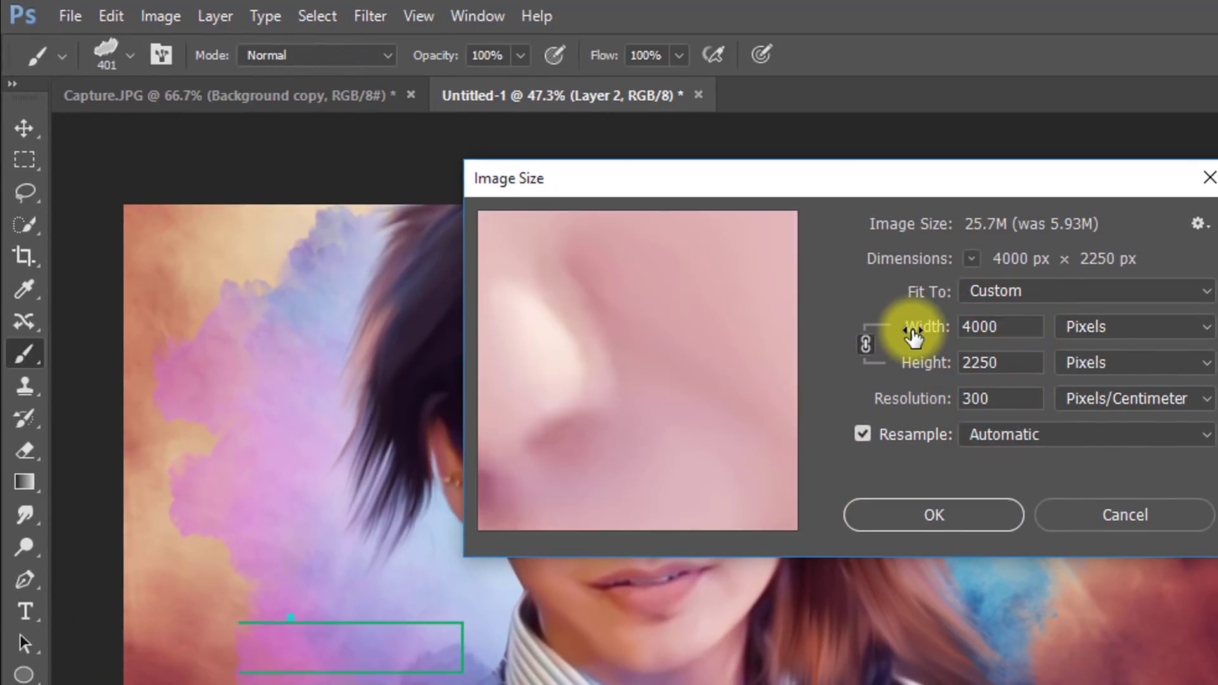
key("Return")
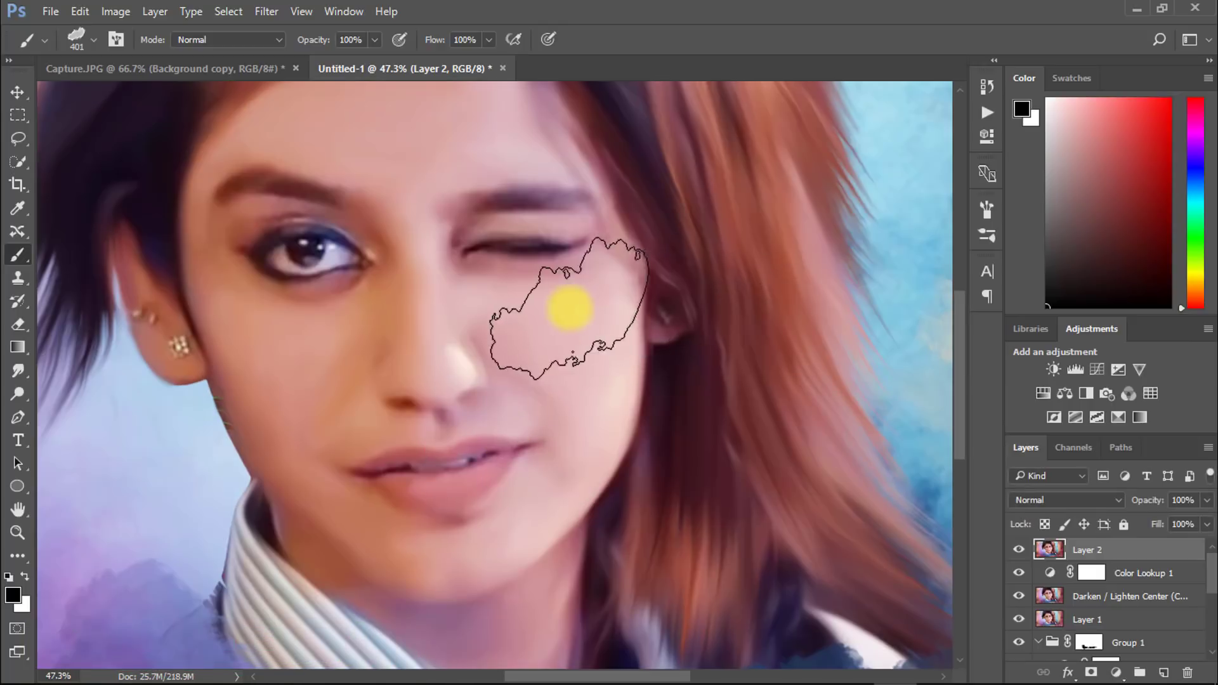
left_click_drag(557, 308, 478, 314)
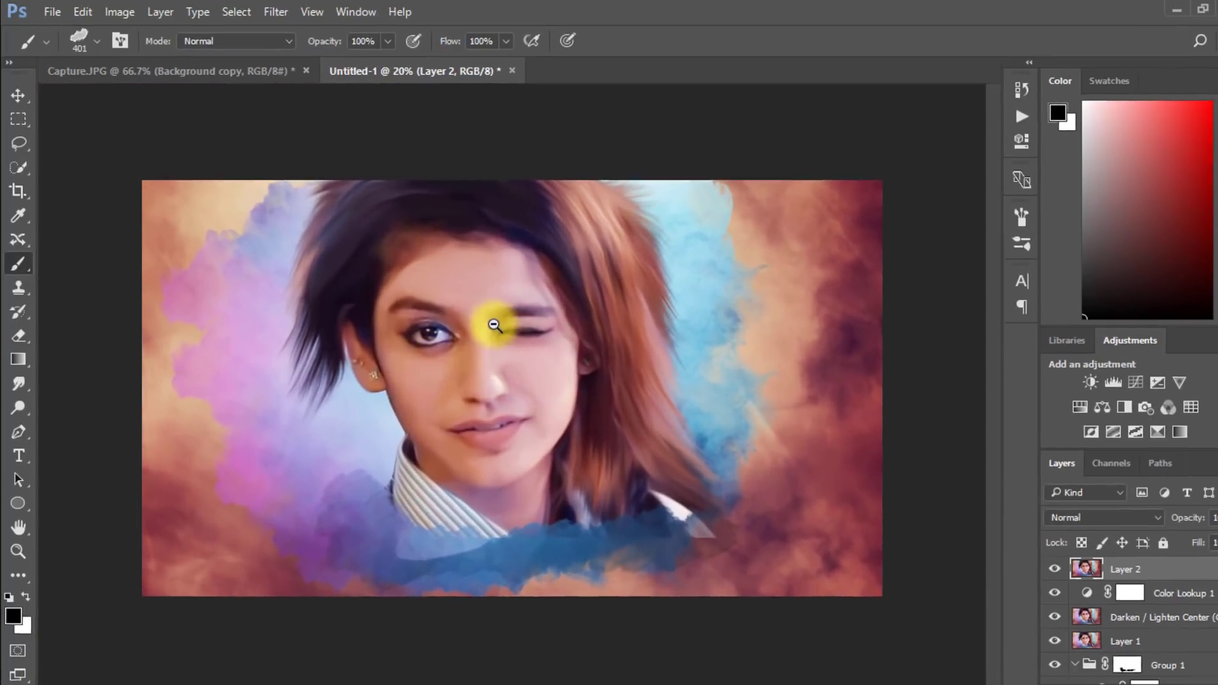